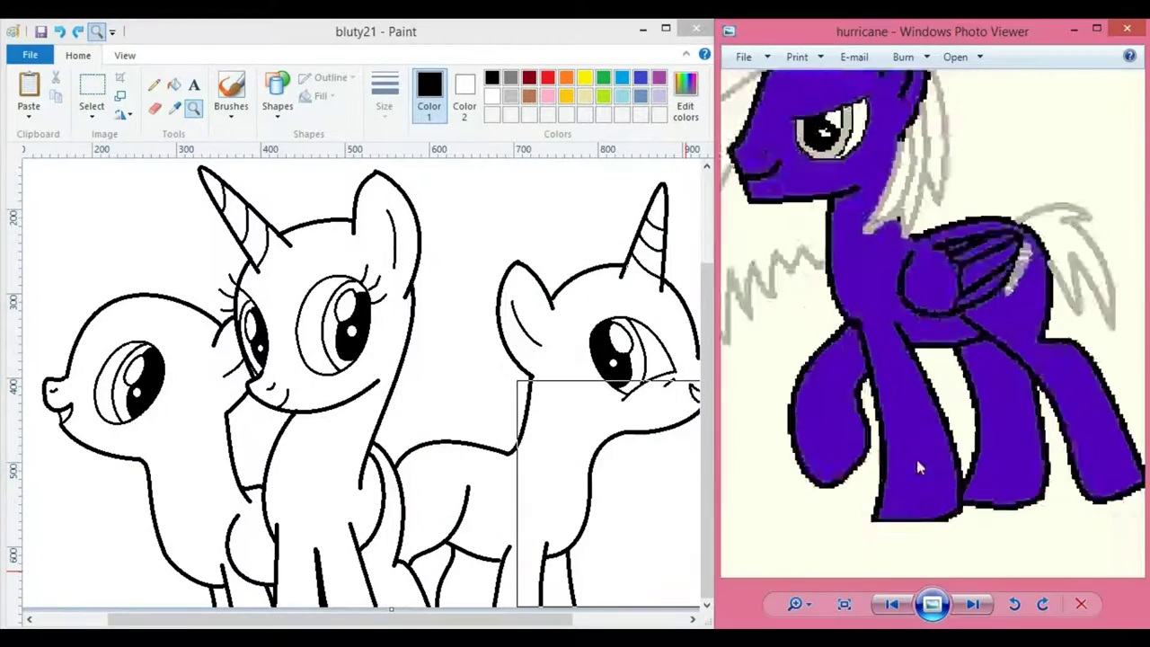
# - Insert the Fear and james mlp picture from the fear and james pony x3 folder as a colour reference
pyautogui.scroll(3, 915, 398)
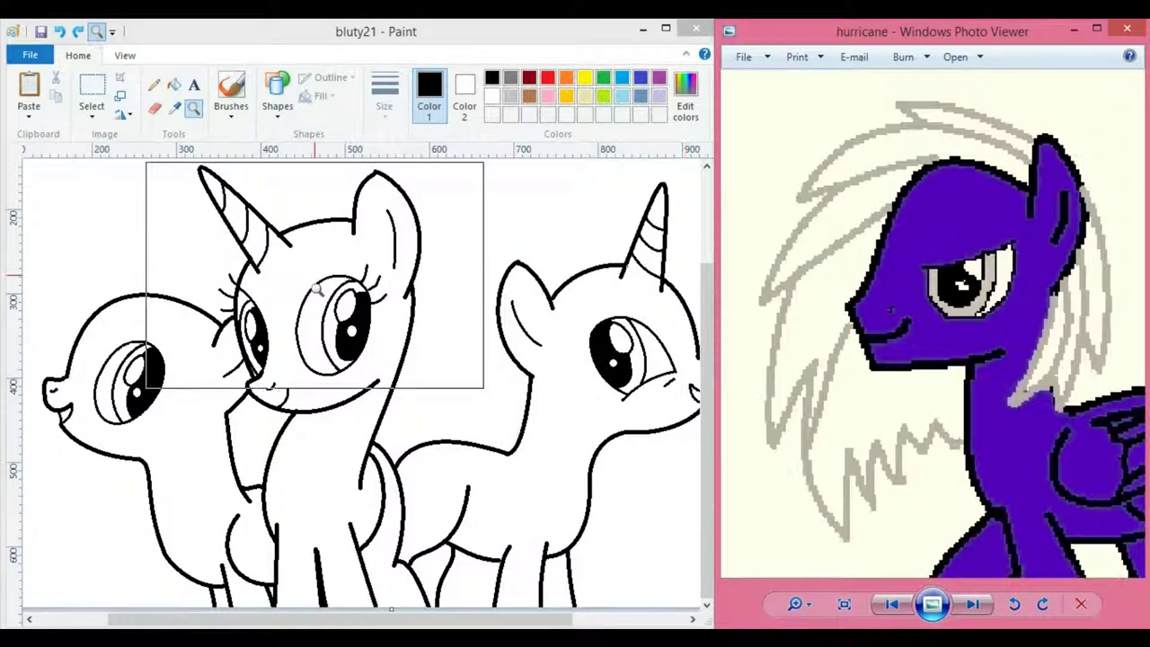
pyautogui.click(29, 117)
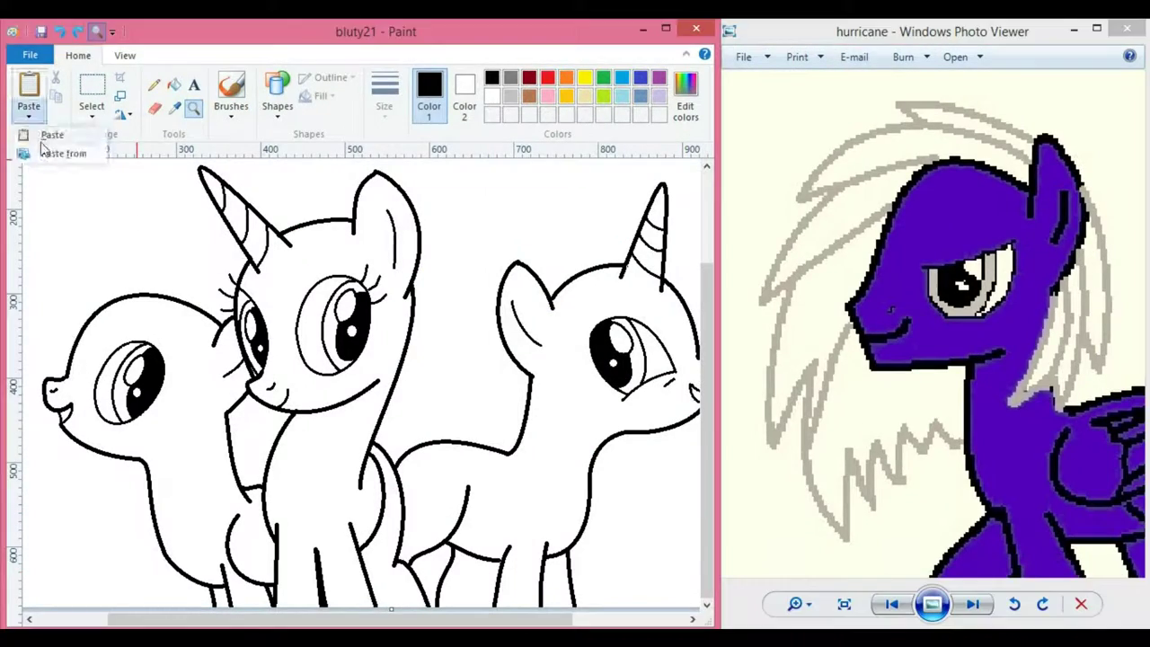
pyautogui.click(54, 151)
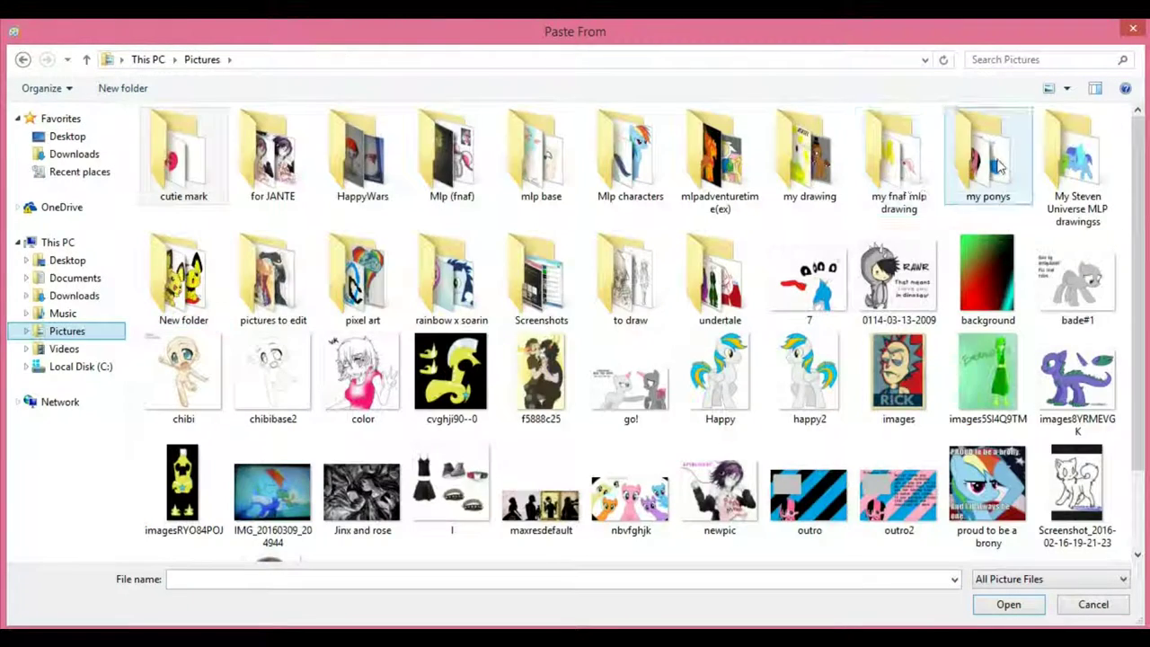
pyautogui.doubleClick(988, 157)
pyautogui.doubleClick(272, 170)
pyautogui.click(176, 162)
pyautogui.doubleClick(176, 161)
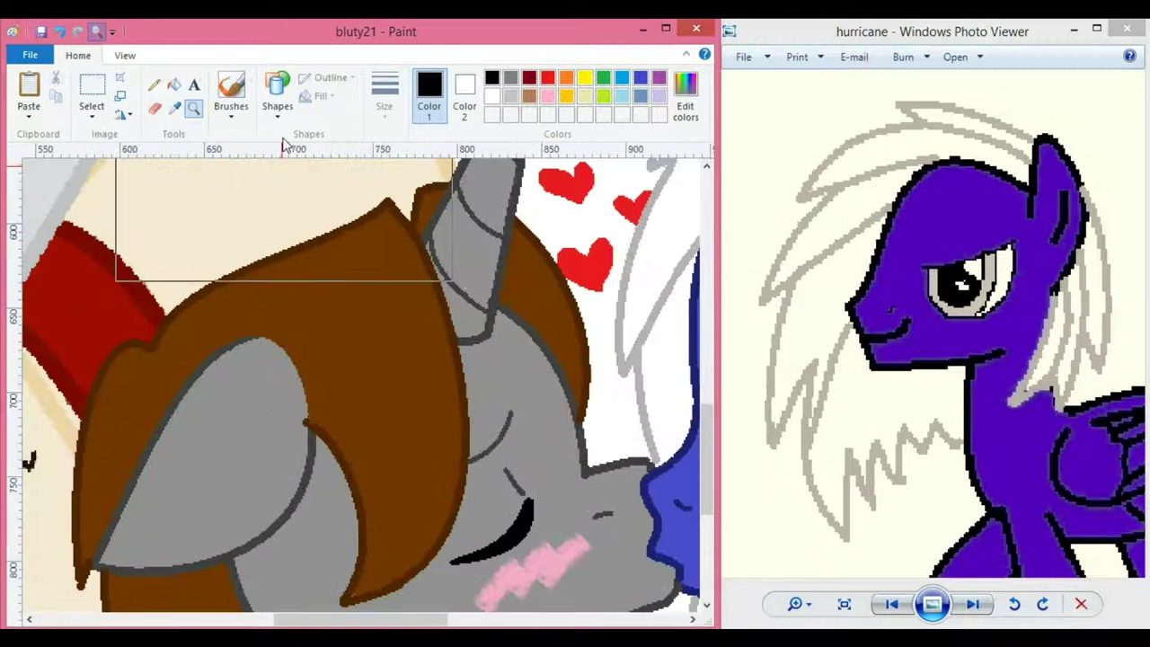
# - Sample the grey pony's coat and dark grey outline and store both as custom colours
pyautogui.click(684, 112)
pyautogui.press('Return')
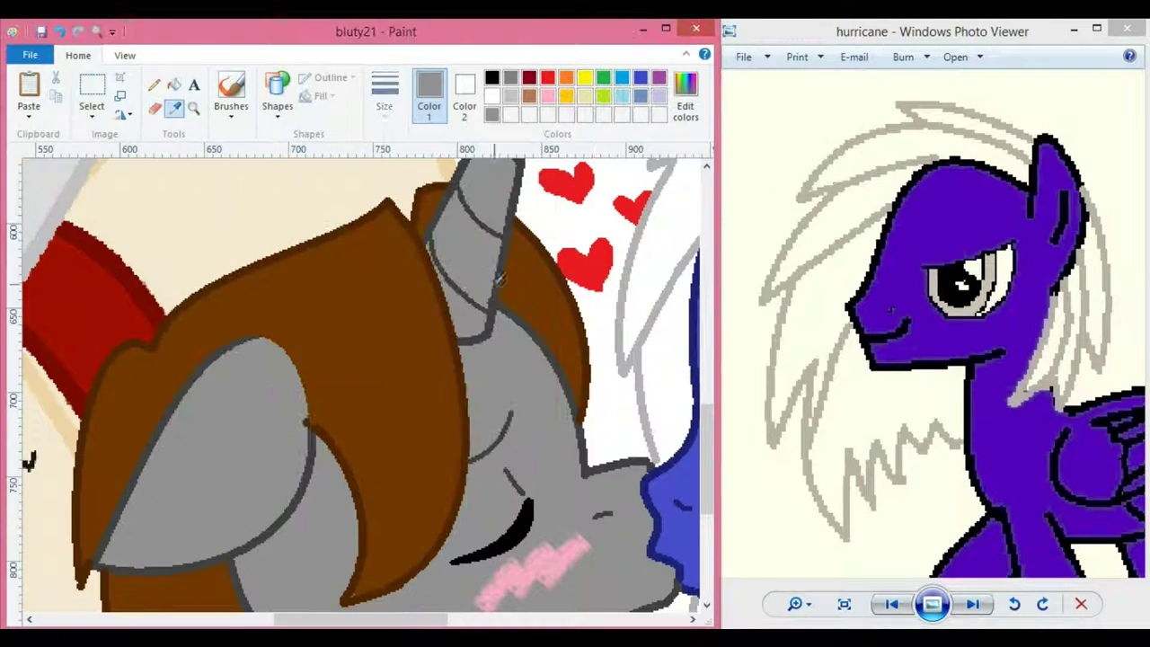
pyautogui.click(460, 280)
pyautogui.click(685, 90)
pyautogui.click(202, 443)
# - Store the dark brown outline and brown fill of the grey pony's mane as custom colours
pyautogui.click(685, 90)
pyautogui.click(202, 443)
pyautogui.click(174, 108)
pyautogui.click(404, 260)
pyautogui.click(685, 94)
pyautogui.click(202, 442)
# - Sample the blue pony's dark blue outline, blue coat and light grey mane outline and store them as custom colours
pyautogui.moveTo(314, 619); pyautogui.dragTo(432, 620)
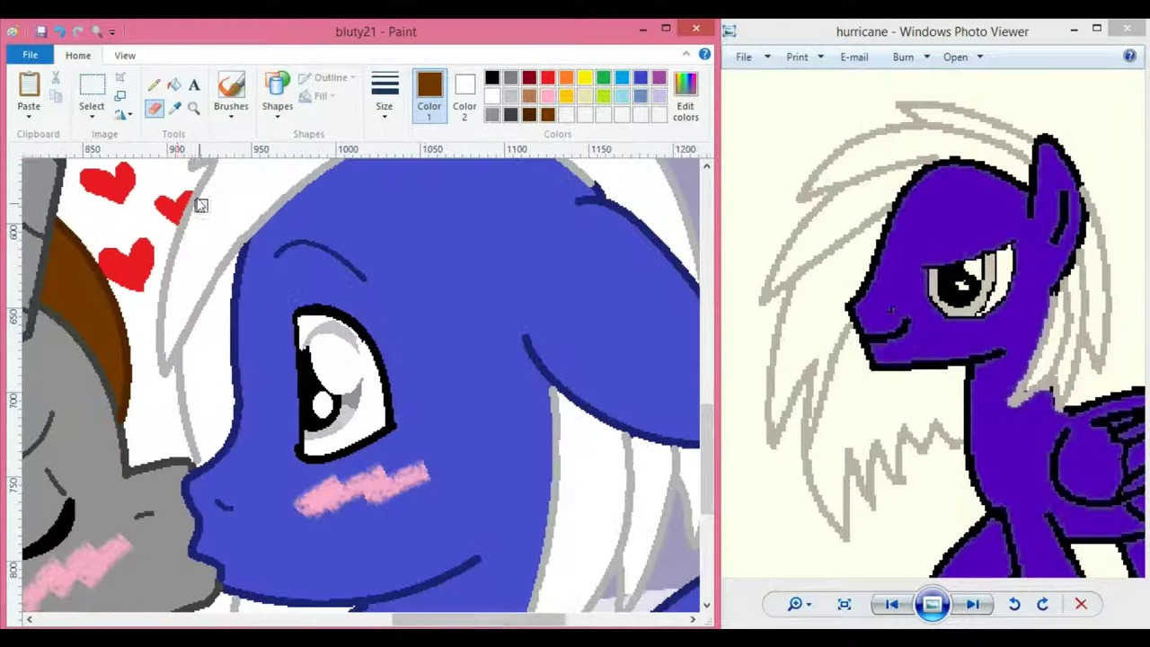
pyautogui.click(174, 109)
pyautogui.click(537, 362)
pyautogui.click(696, 99)
pyautogui.press('Return')
pyautogui.click(698, 103)
pyautogui.press('Return')
pyautogui.click(255, 226)
pyautogui.click(687, 99)
pyautogui.click(214, 452)
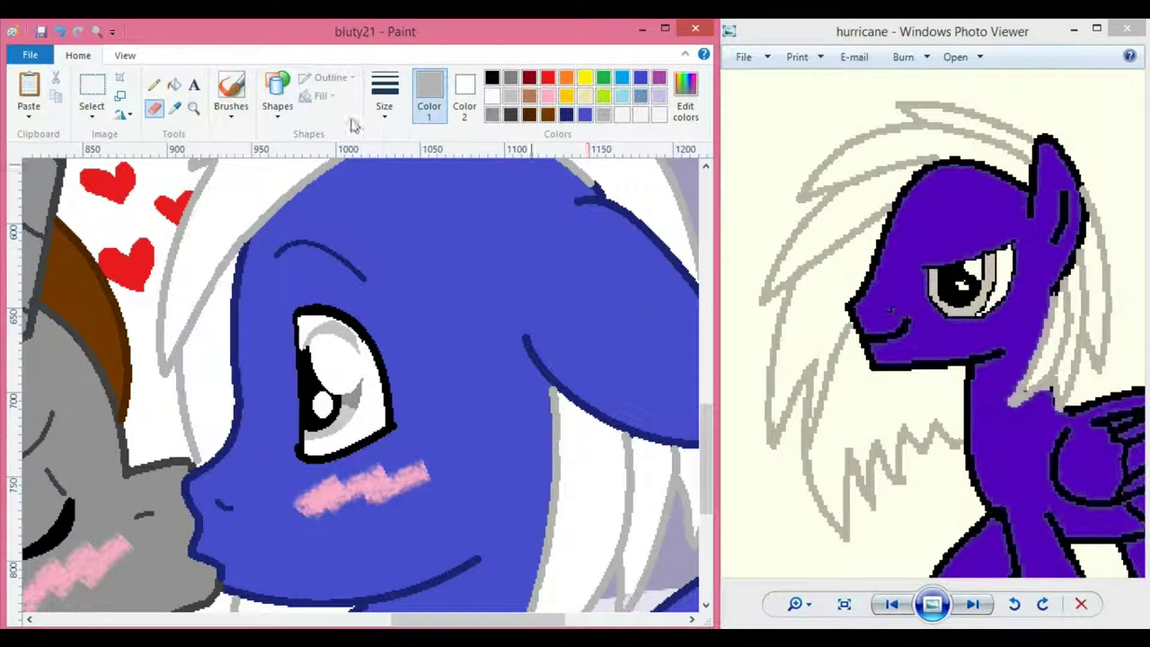
# - Sample the grey at the upper part of the blue pony's iris and store it as a custom colour
pyautogui.click(195, 109)
pyautogui.rightClick(190, 316)
pyautogui.rightClick(190, 316)
pyautogui.click(318, 443)
pyautogui.click(318, 443)
pyautogui.moveTo(361, 619); pyautogui.dragTo(503, 620)
pyautogui.moveTo(706, 493); pyautogui.dragTo(706, 465)
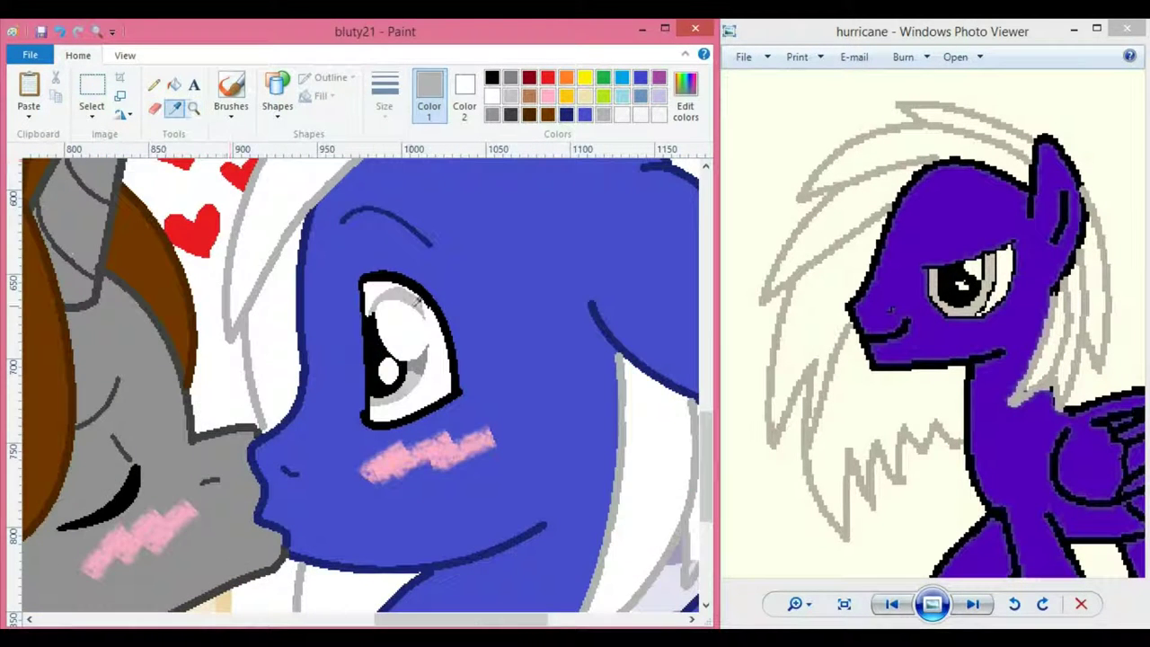
pyautogui.click(400, 294)
pyautogui.click(688, 100)
pyautogui.click(209, 444)
# - Sample the two remaining grey shades of the blue pony's eye and store them as custom colours
pyautogui.click(175, 111)
pyautogui.click(404, 393)
pyautogui.click(696, 101)
pyautogui.click(208, 445)
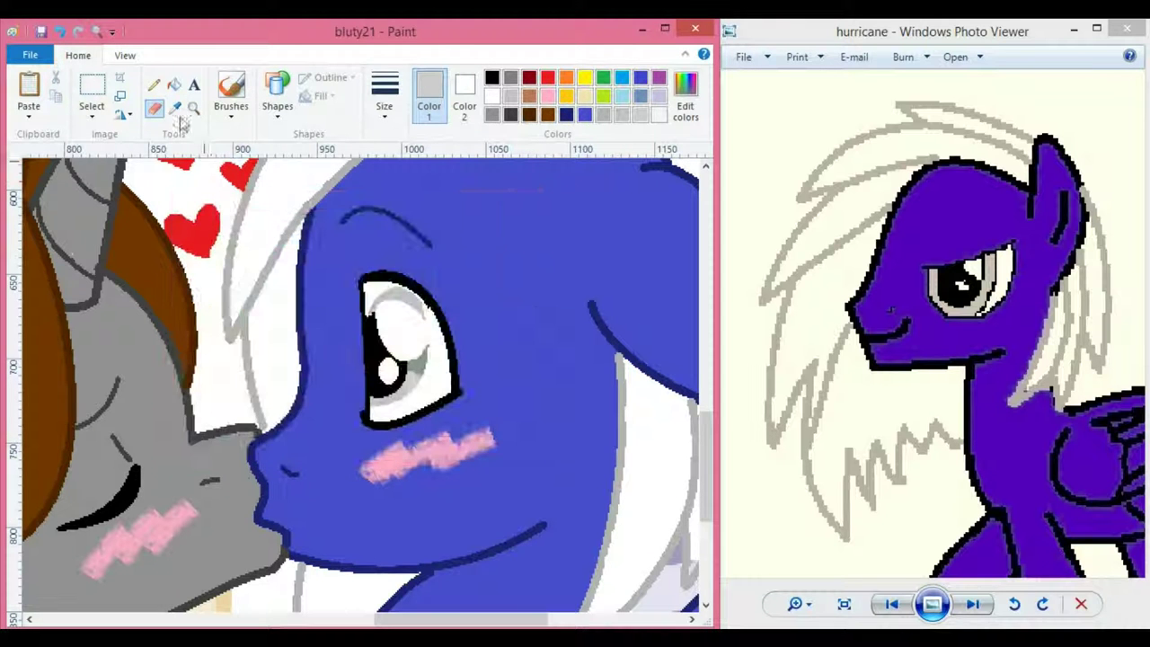
pyautogui.click(174, 109)
pyautogui.click(422, 355)
pyautogui.click(687, 101)
pyautogui.click(204, 446)
# - Set black as Color 1 and dark blue as Color 2, and mark the left pony's outline junctions in dark blue with the Eraser
pyautogui.click(193, 109)
pyautogui.rightClick(147, 295)
pyautogui.rightClick(146, 295)
pyautogui.rightClick(147, 294)
pyautogui.click(146, 295)
pyautogui.click(156, 305)
pyautogui.click(239, 411)
pyautogui.click(492, 78)
pyautogui.click(464, 95)
pyautogui.click(548, 114)
pyautogui.click(156, 109)
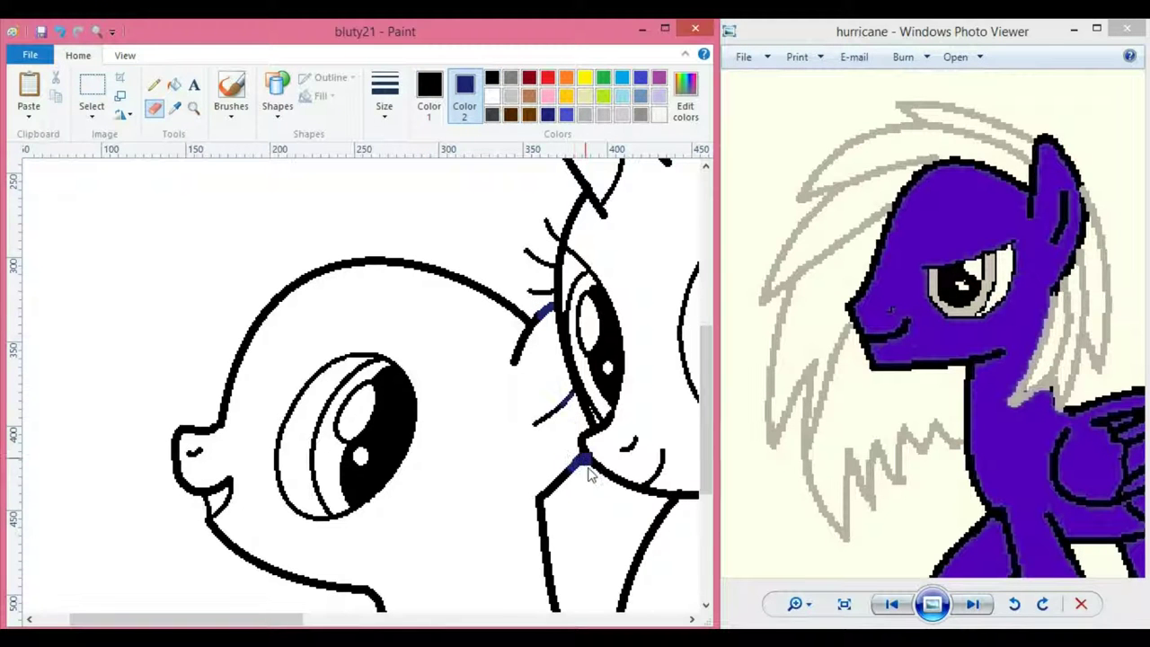
# - Fill the left pony's head outline with dark blue and undo the fill on its rear neck line
pyautogui.click(173, 84)
pyautogui.rightClick(498, 291)
pyautogui.rightClick(542, 525)
pyautogui.scroll(-1, 543, 524)
pyautogui.hotkey('ctrl', 'z')
# - Mark the junctions where the left pony's back and legs meet the middle pony in dark blue with the Eraser
pyautogui.moveTo(187, 619); pyautogui.dragTo(324, 619)
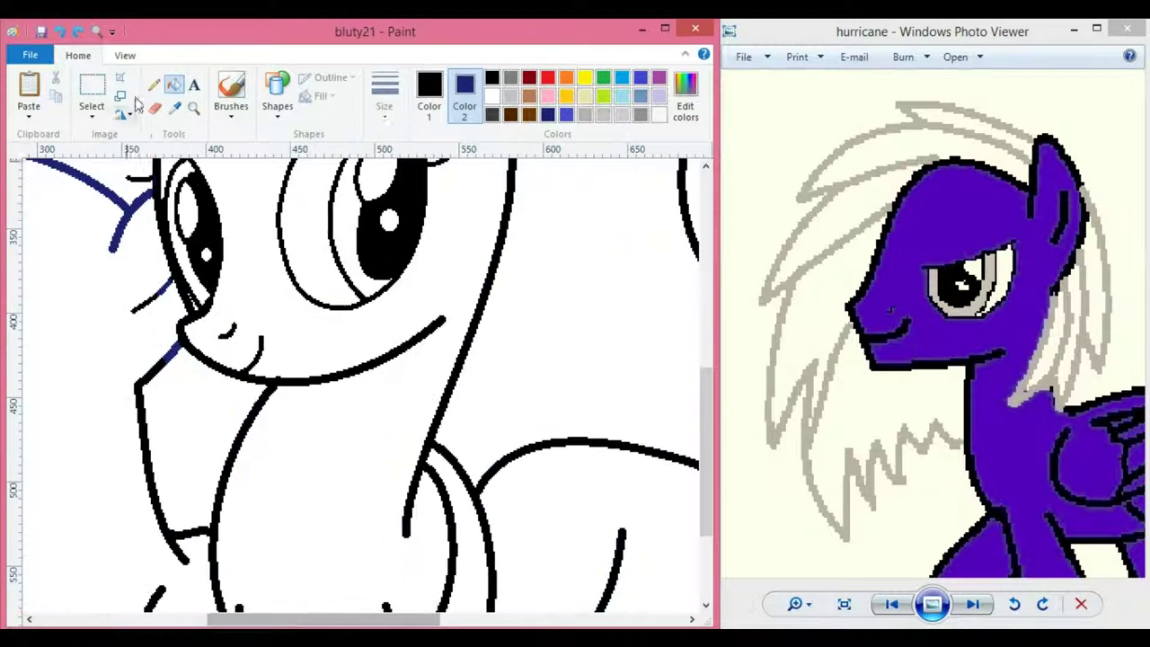
pyautogui.scroll(-1, 164, 336)
pyautogui.click(156, 108)
pyautogui.scroll(-2, 215, 539)
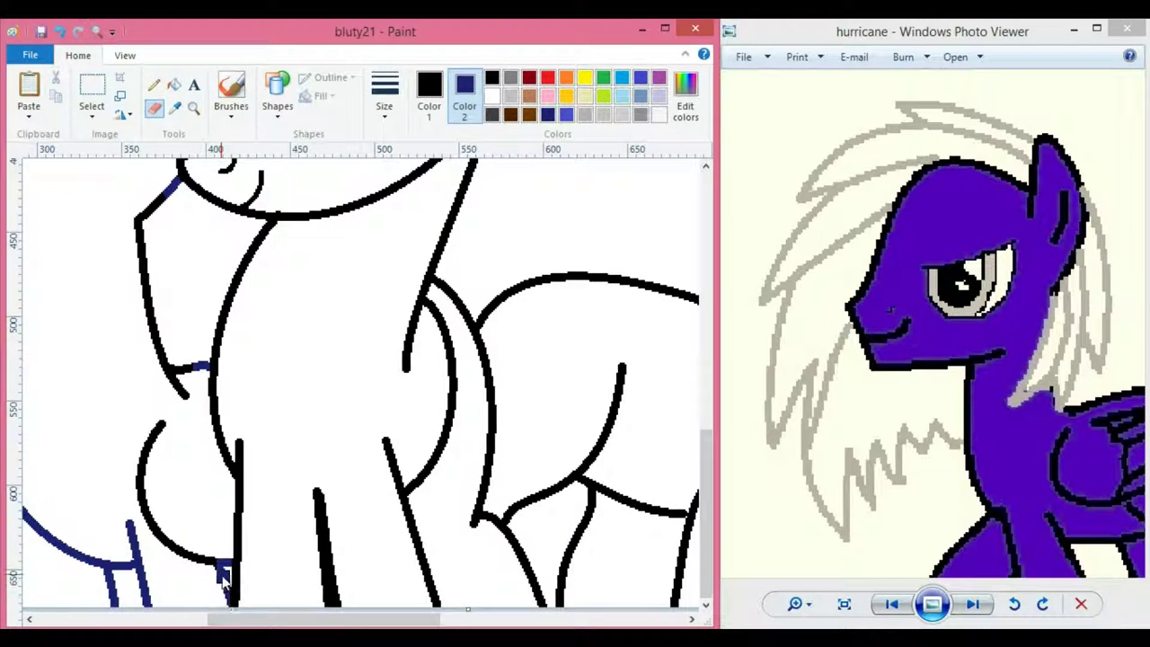
# - Mark the right pony's outline junctions in dark grey and fill its body outlines with the same colour
pyautogui.hscroll(5, 133, 570)
pyautogui.click(494, 116)
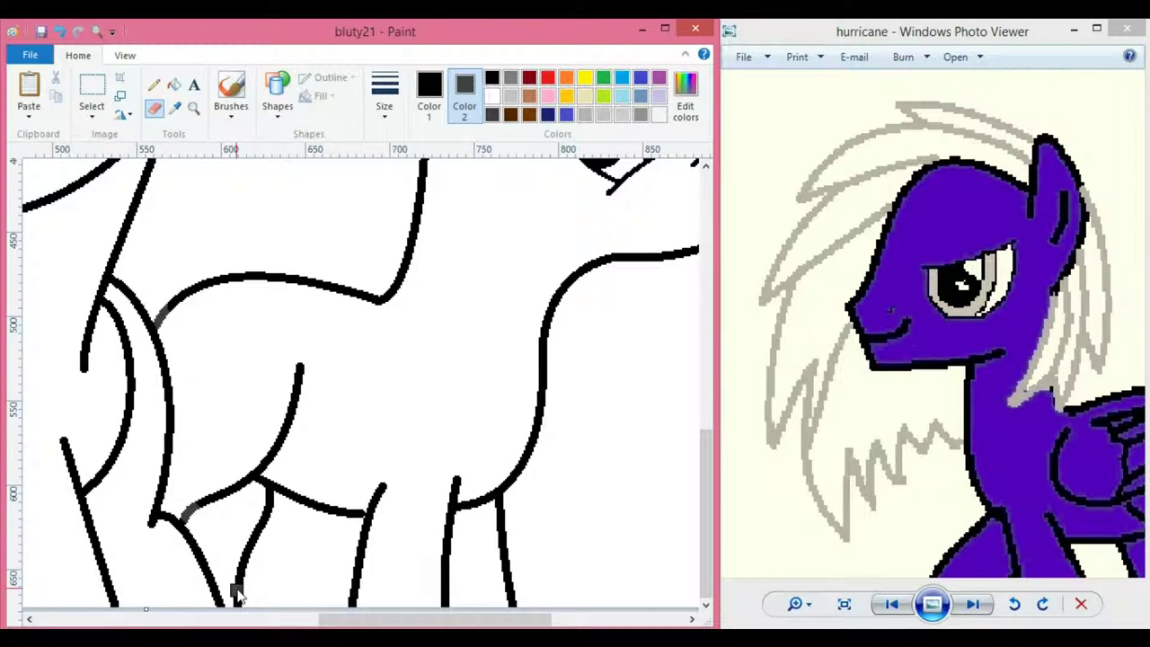
pyautogui.rightClick(245, 273)
pyautogui.rightClick(296, 438)
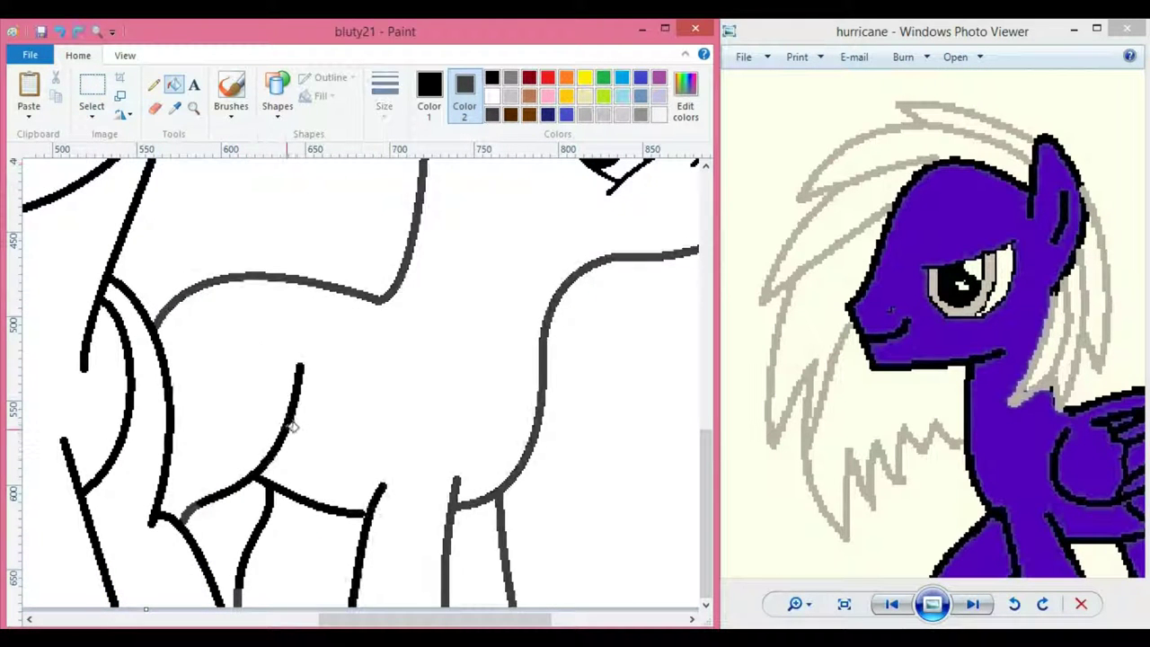
pyautogui.hotkey('ctrl', 'z')
pyautogui.rightClick(288, 430)
# - Recolour the small line below the right pony's eye in dark grey and undo the last fill
pyautogui.moveTo(384, 619); pyautogui.dragTo(455, 619)
pyautogui.scroll(5, 476, 539)
pyautogui.rightClick(494, 495)
pyautogui.hotkey('ctrl', 'z')
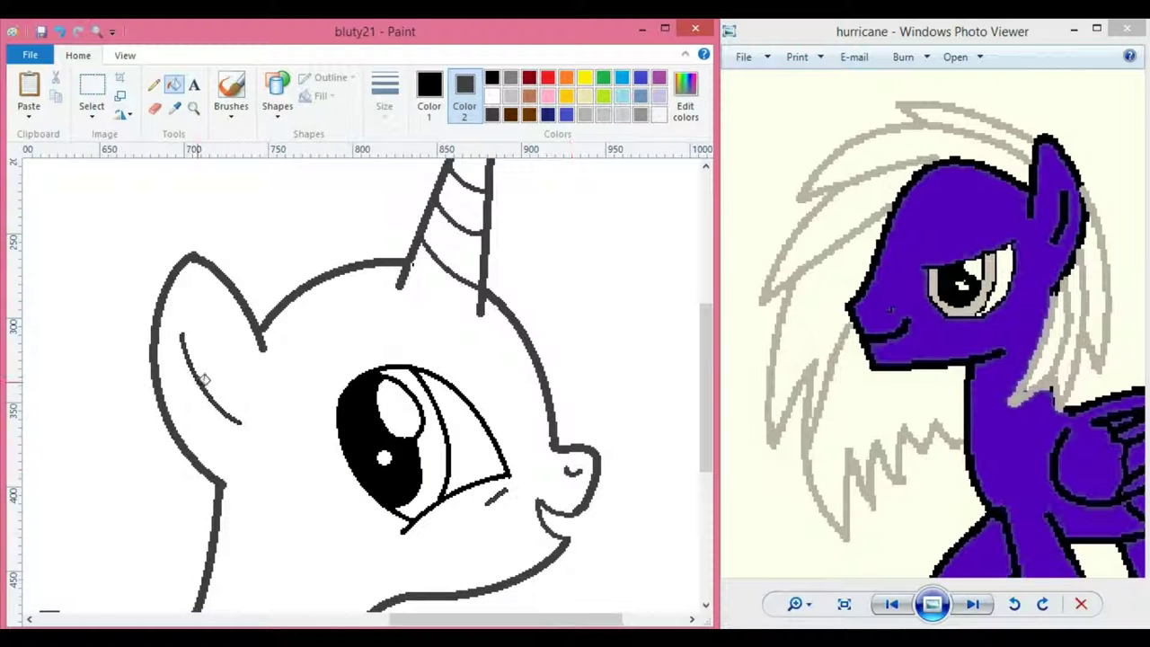
# - Fill the left pony's head and body with blue and recolour its remaining inner lines dark blue
pyautogui.hscroll(-15, 205, 379)
pyautogui.scroll(-2, 205, 379)
pyautogui.rightClick(502, 284)
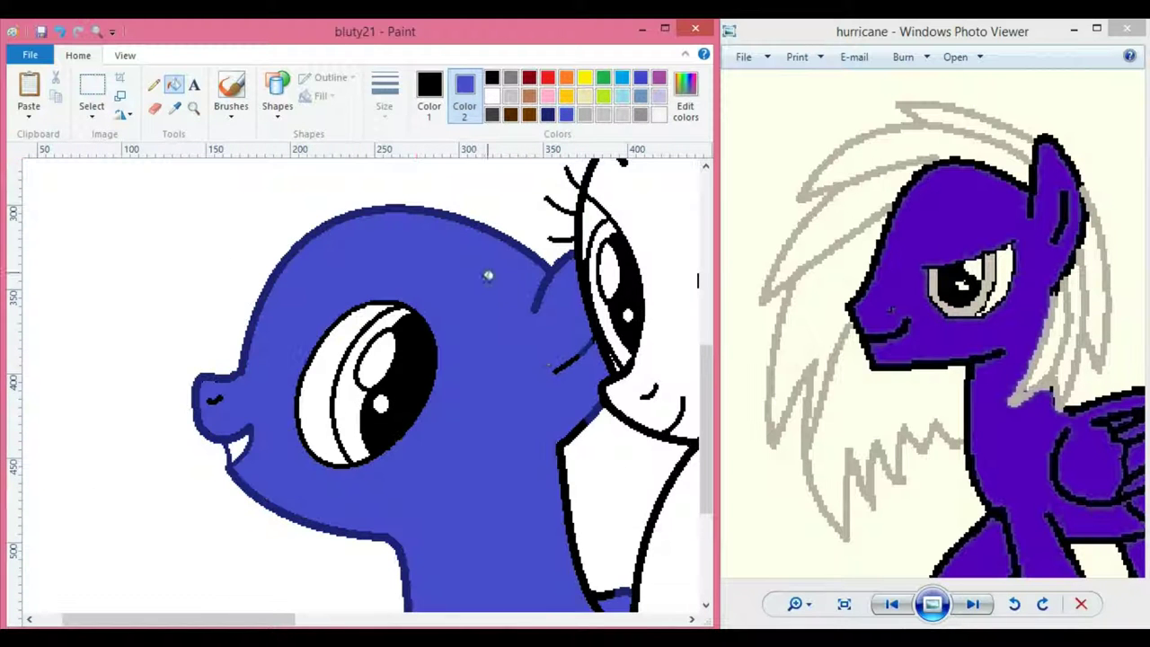
pyautogui.rightClick(564, 363)
pyautogui.scroll(-5, 556, 410)
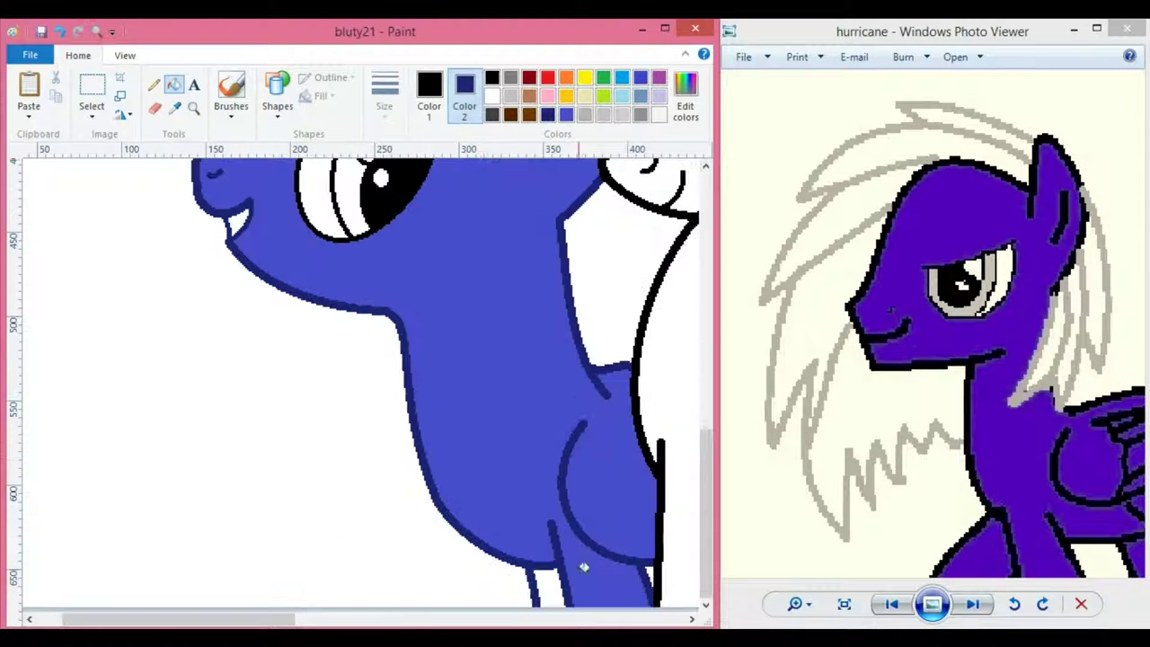
# - Fill the left pony's remaining white leg areas with the stored blue as Color 1
pyautogui.click(429, 95)
pyautogui.click(566, 115)
pyautogui.click(549, 583)
pyautogui.click(647, 582)
pyautogui.hotkey('ctrl', 'z')
pyautogui.click(650, 580)
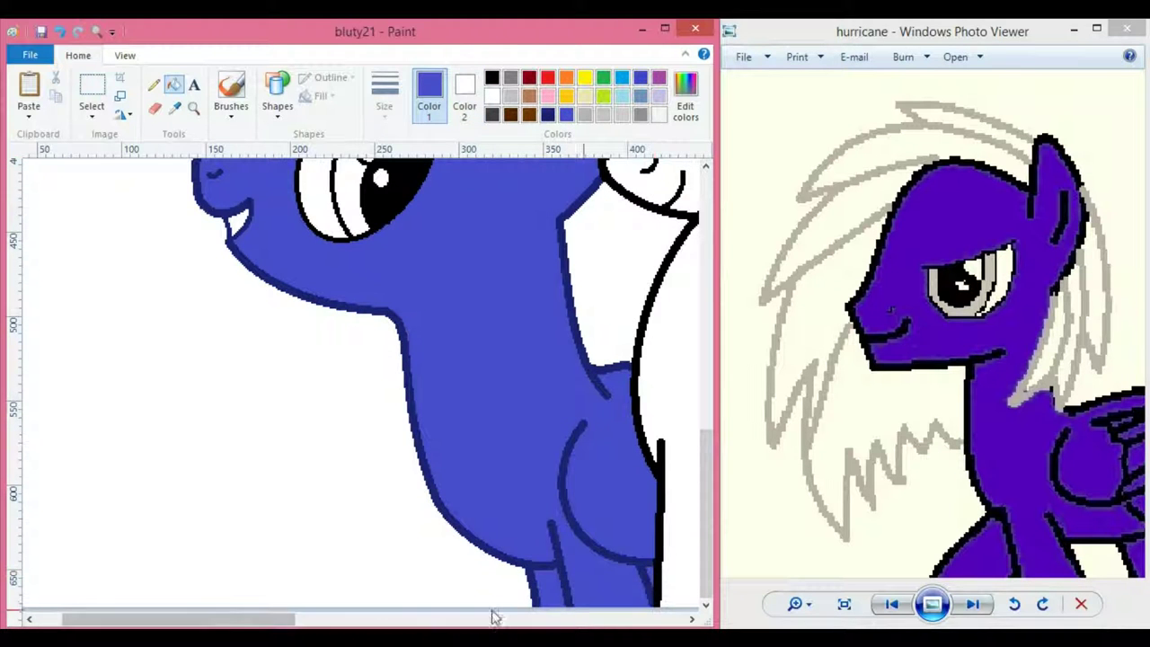
# - Insert the Fear and james mlp picture again, sample the grey coat colour and fill the right pony's head, horn and body with it
pyautogui.moveTo(274, 619); pyautogui.dragTo(600, 619)
pyautogui.click(625, 115)
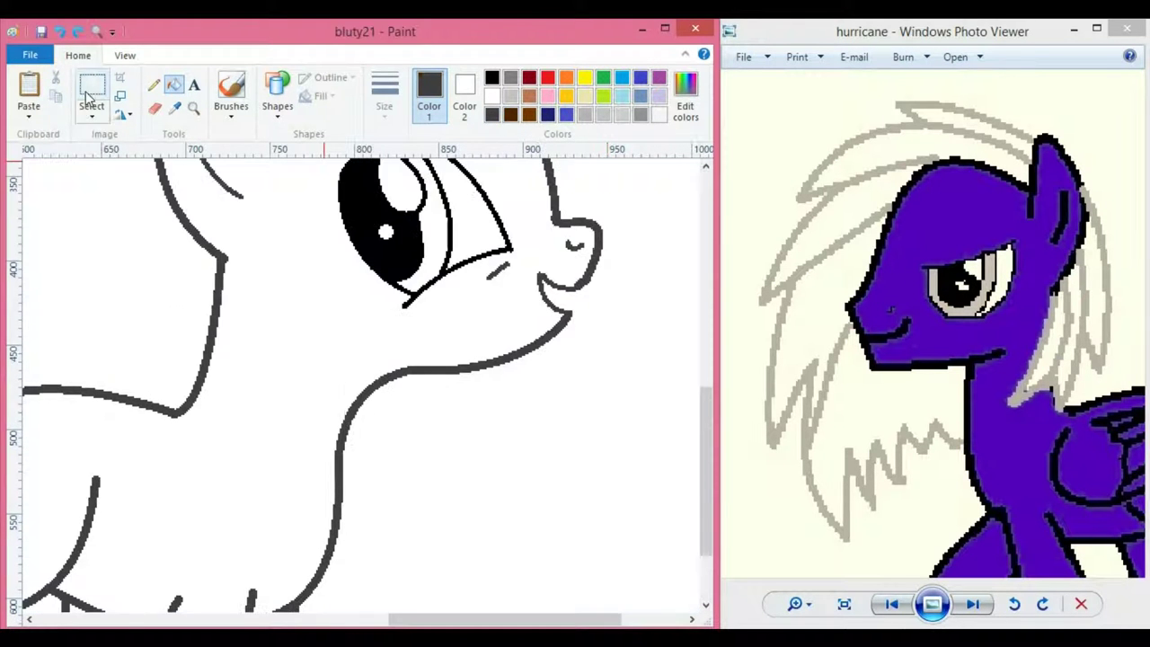
pyautogui.click(29, 116)
pyautogui.click(67, 172)
pyautogui.doubleClick(206, 175)
pyautogui.click(174, 109)
pyautogui.moveTo(389, 619); pyautogui.dragTo(597, 620)
pyautogui.moveTo(706, 369); pyautogui.dragTo(706, 532)
pyautogui.moveTo(597, 619); pyautogui.dragTo(441, 620)
pyautogui.click(653, 530)
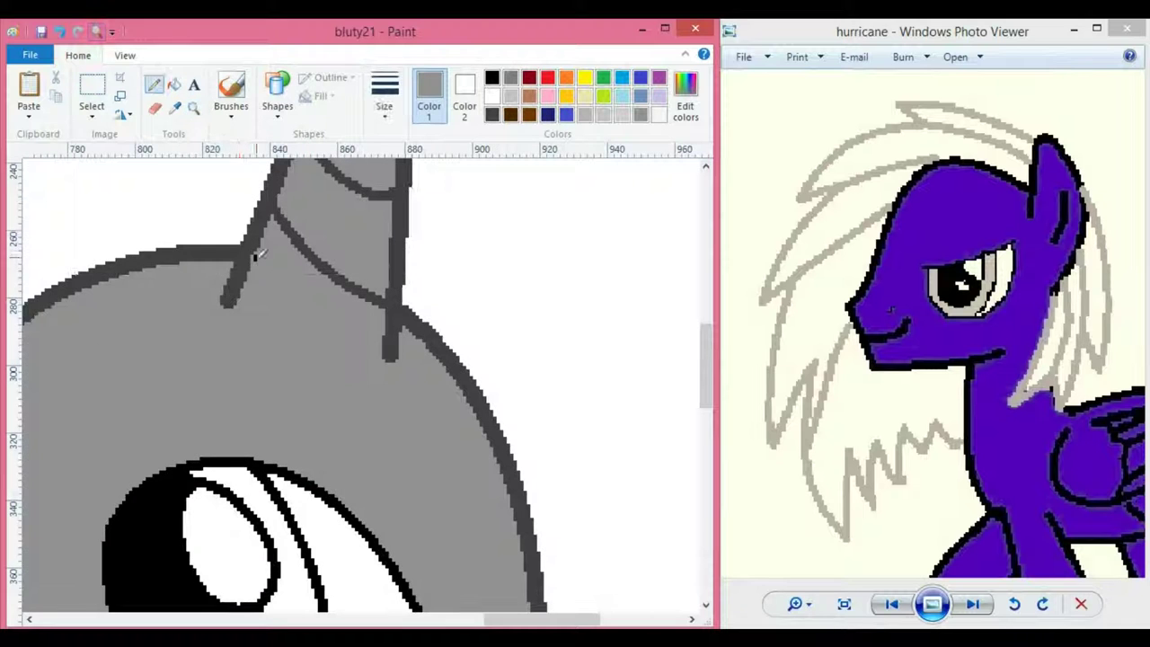
pyautogui.click(269, 216)
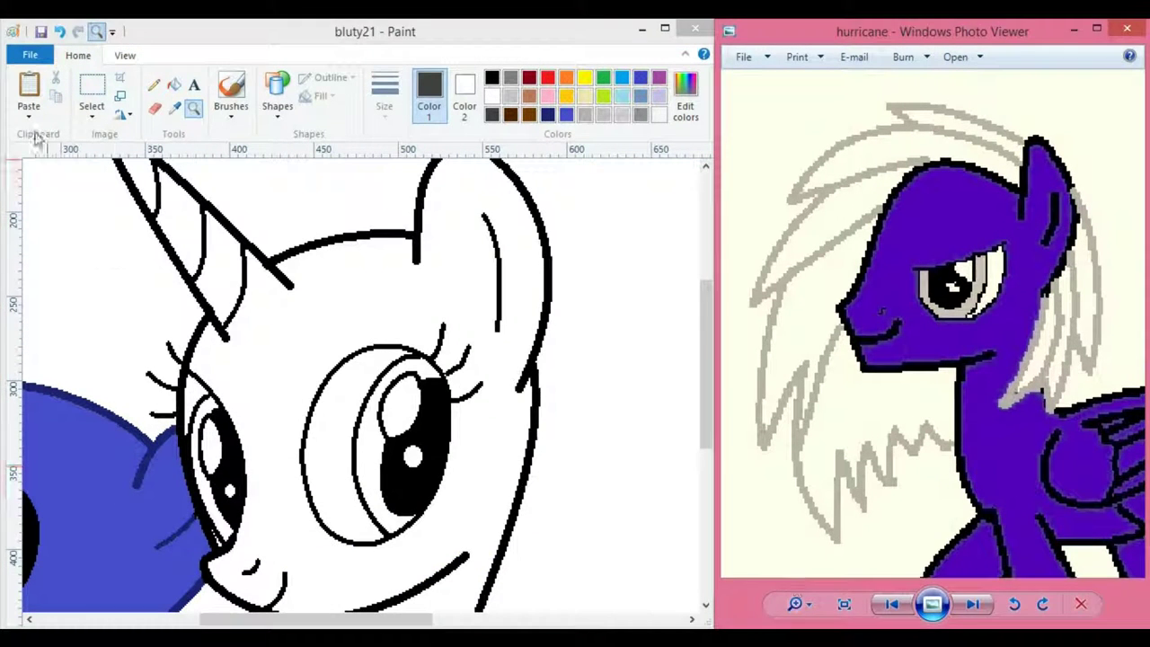
pyautogui.click(29, 117)
pyautogui.click(54, 159)
pyautogui.click(66, 331)
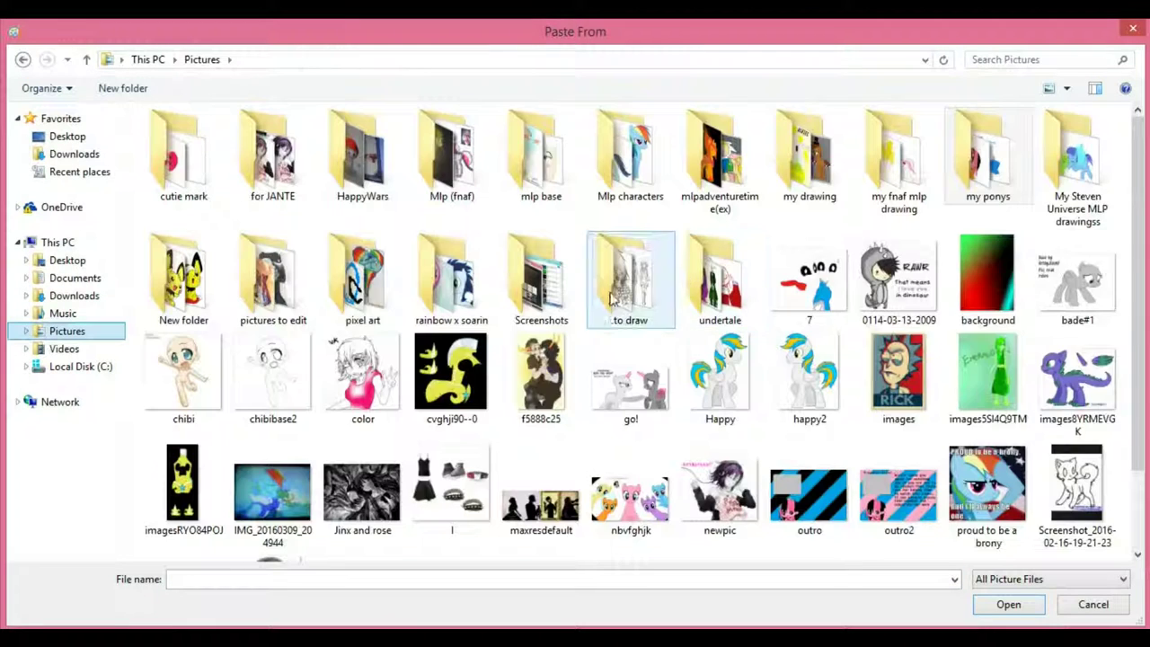
pyautogui.doubleClick(988, 155)
pyautogui.doubleClick(275, 152)
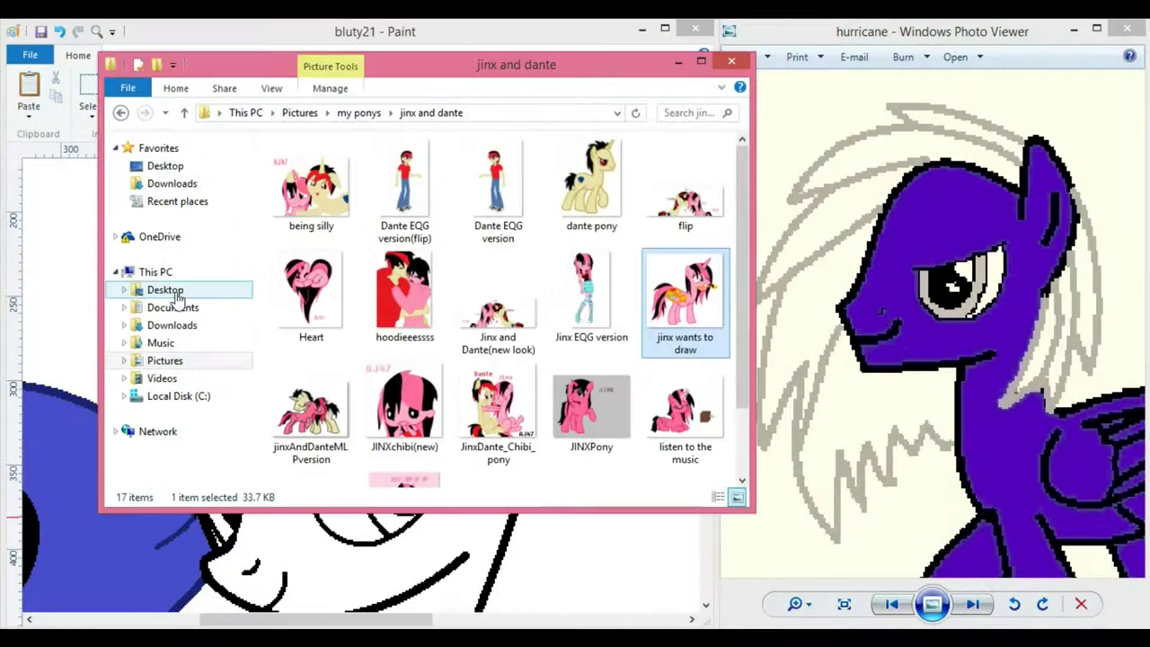
# - Switch to File Explorer, preview the JanteKiss image on the Desktop and move it into the jinx and dante folder
pyautogui.click(165, 289)
pyautogui.click(306, 378)
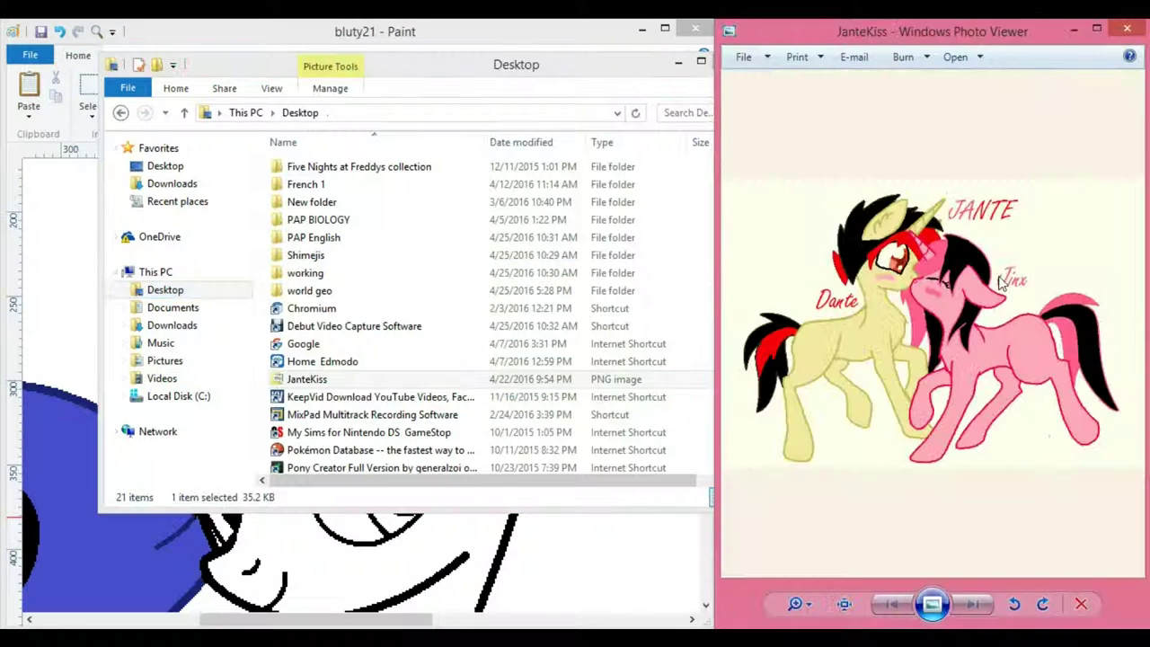
pyautogui.moveTo(261, 393)
pyautogui.mouseDown()
pyautogui.moveTo(166, 363)
pyautogui.moveTo(236, 368)
pyautogui.moveTo(215, 235)
pyautogui.moveTo(228, 325)
pyautogui.moveTo(225, 389)
pyautogui.moveTo(215, 388)
pyautogui.mouseUp()
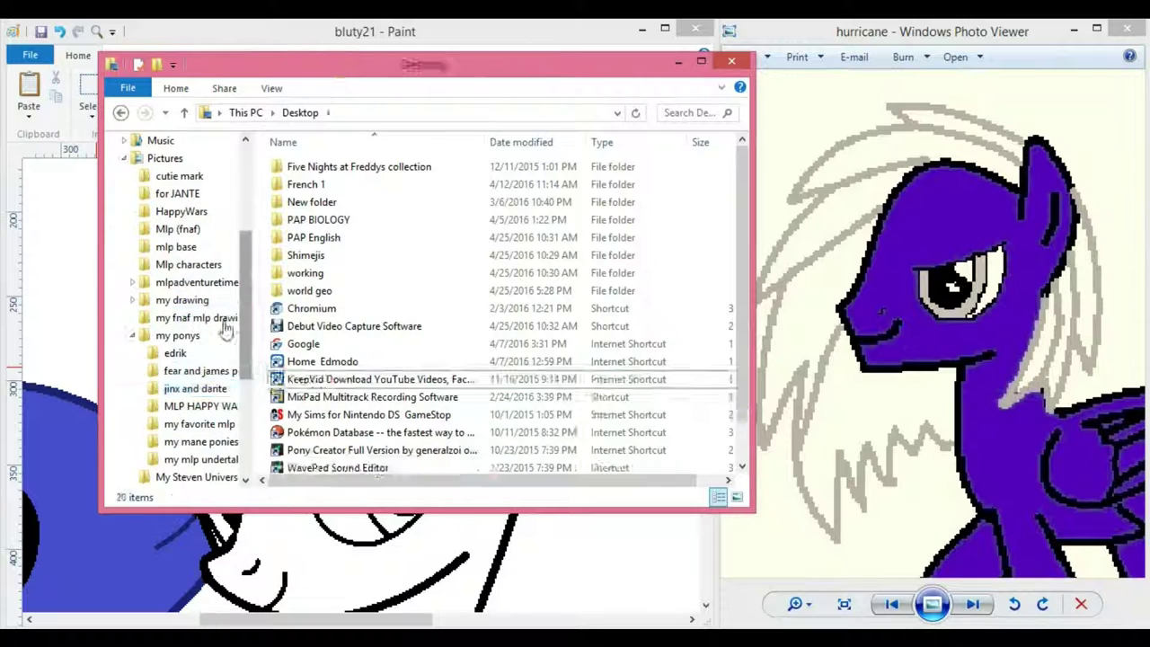
pyautogui.click(195, 388)
pyautogui.scroll(-2, 732, 192)
pyautogui.click(678, 61)
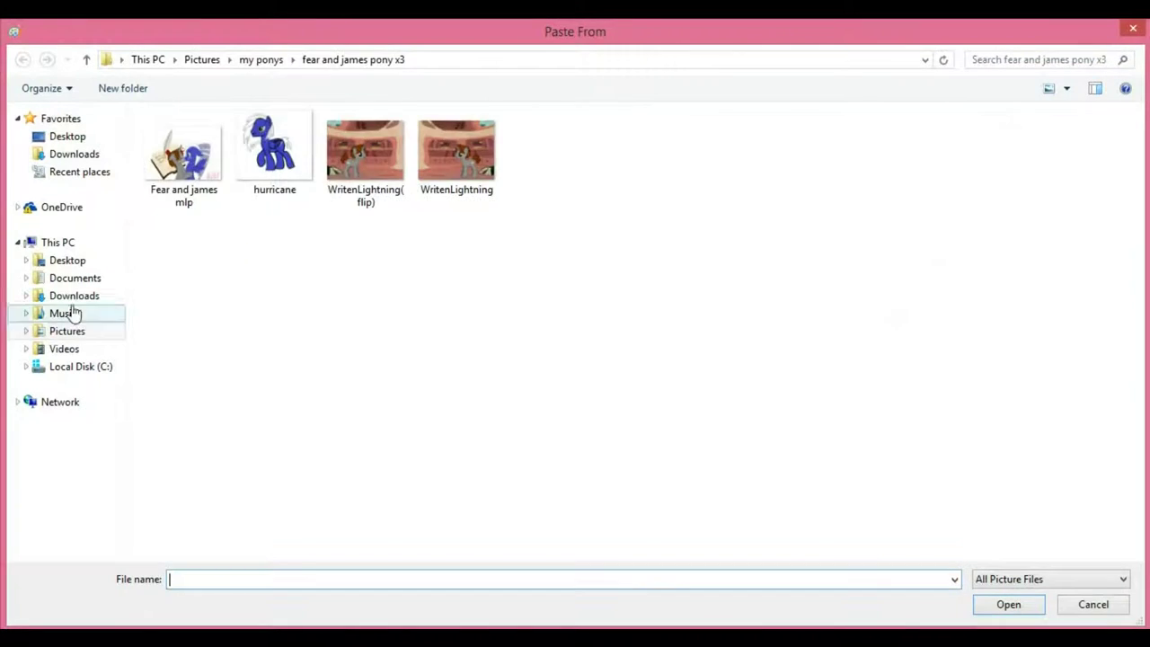
# - Insert the JanteKiss picture as a colour reference and prepare to sample colours from the pink pony
pyautogui.click(147, 328)
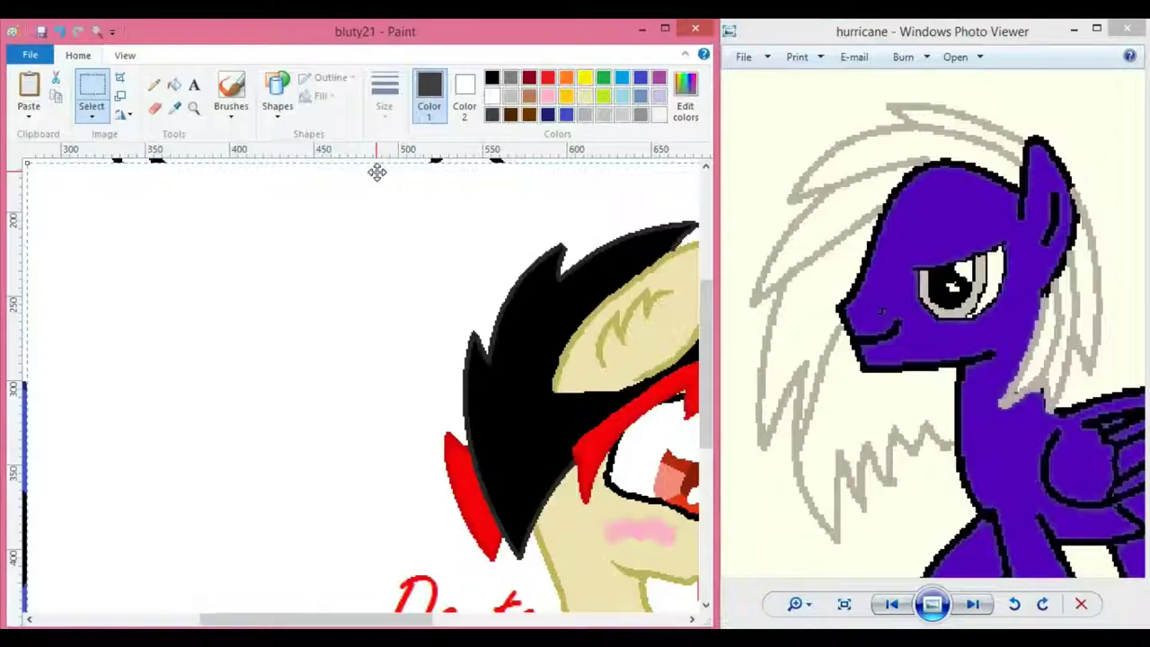
pyautogui.moveTo(330, 620); pyautogui.dragTo(490, 620)
pyautogui.scroll(-2, 386, 404)
pyautogui.click(175, 109)
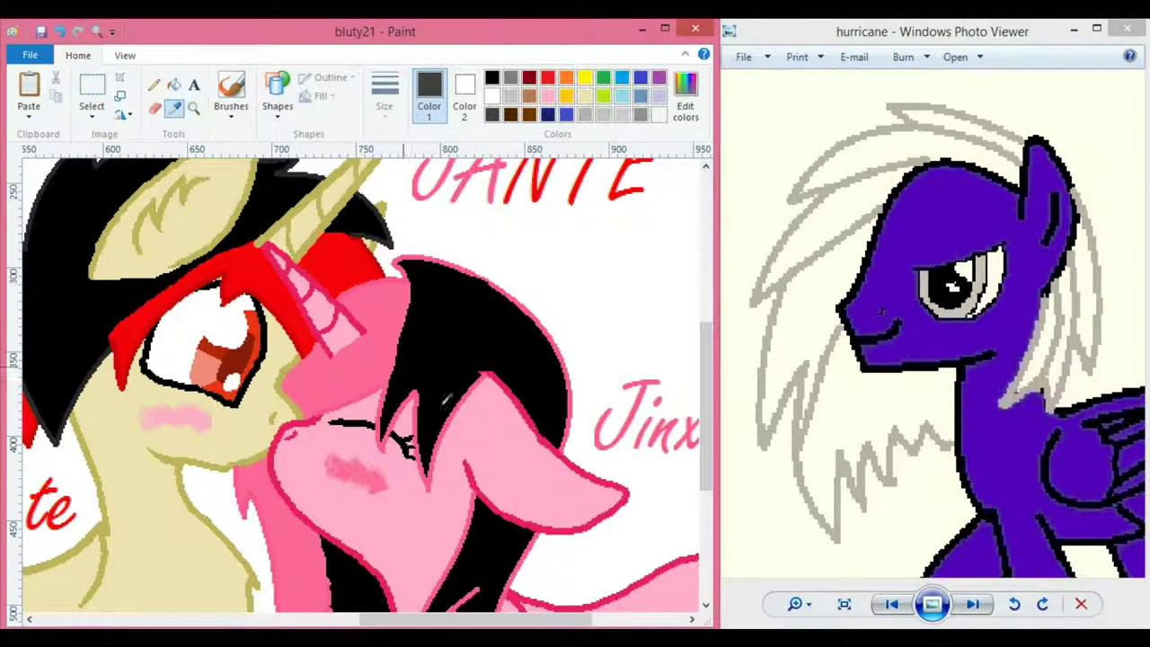
# - Sample the pink pony's dark pink outline and pink mane outline, and store them plus a lighter pink as custom colours
pyautogui.click(557, 490)
pyautogui.click(626, 494)
pyautogui.click(685, 95)
pyautogui.click(193, 457)
pyautogui.click(437, 258)
pyautogui.click(685, 90)
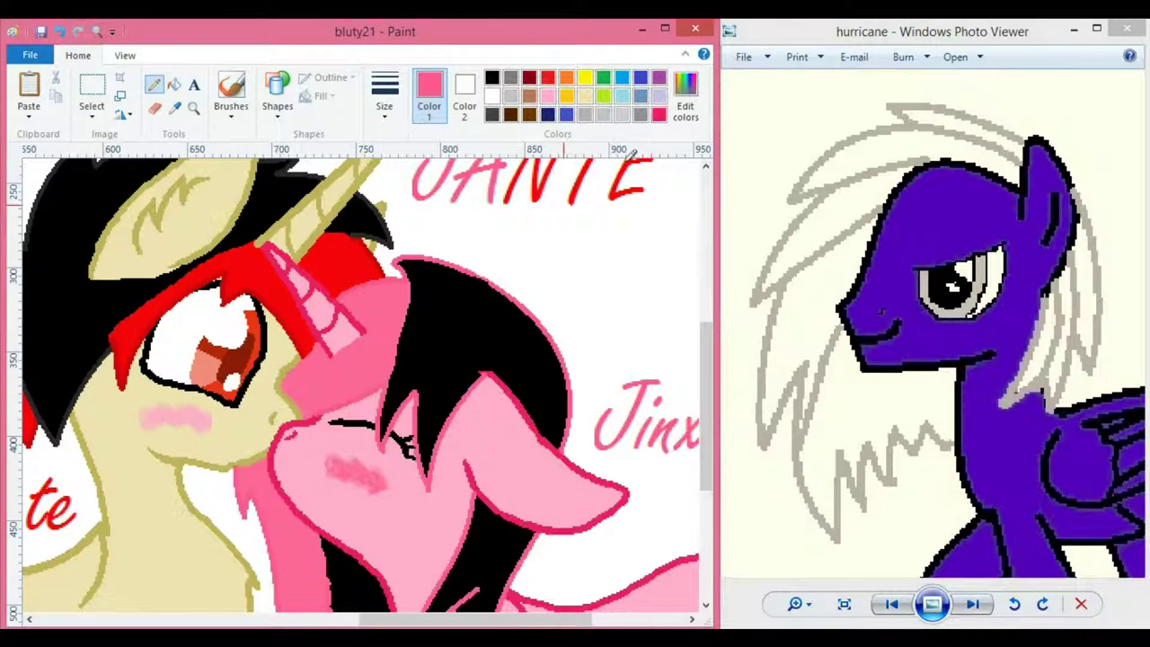
pyautogui.click(204, 446)
pyautogui.click(685, 89)
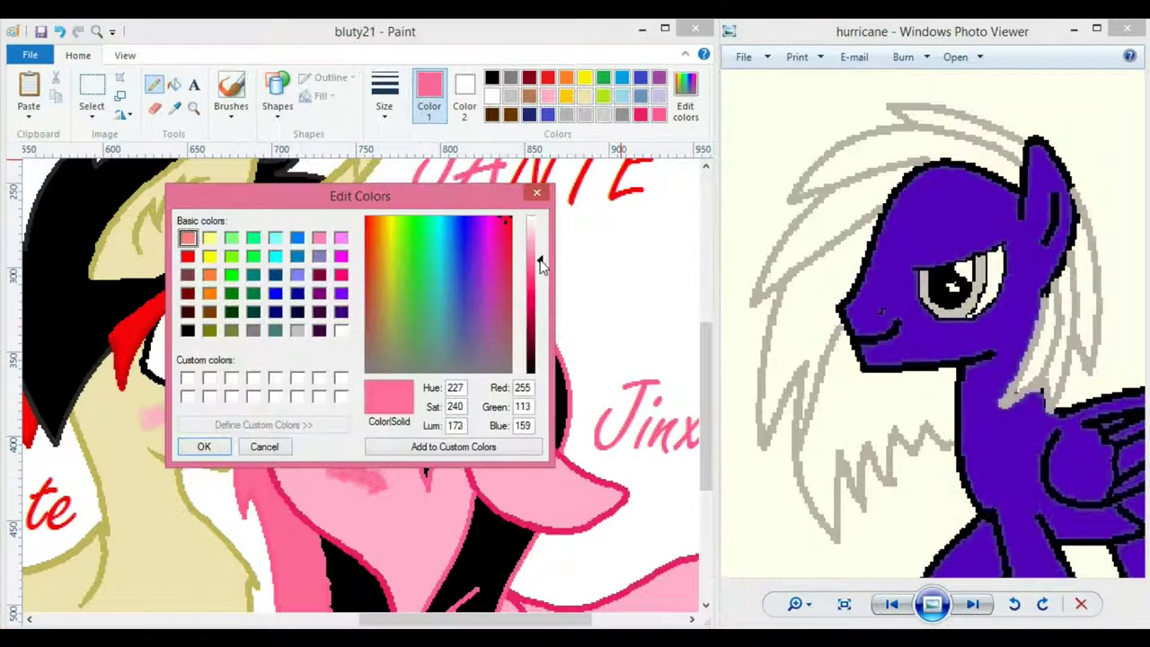
pyautogui.click(224, 452)
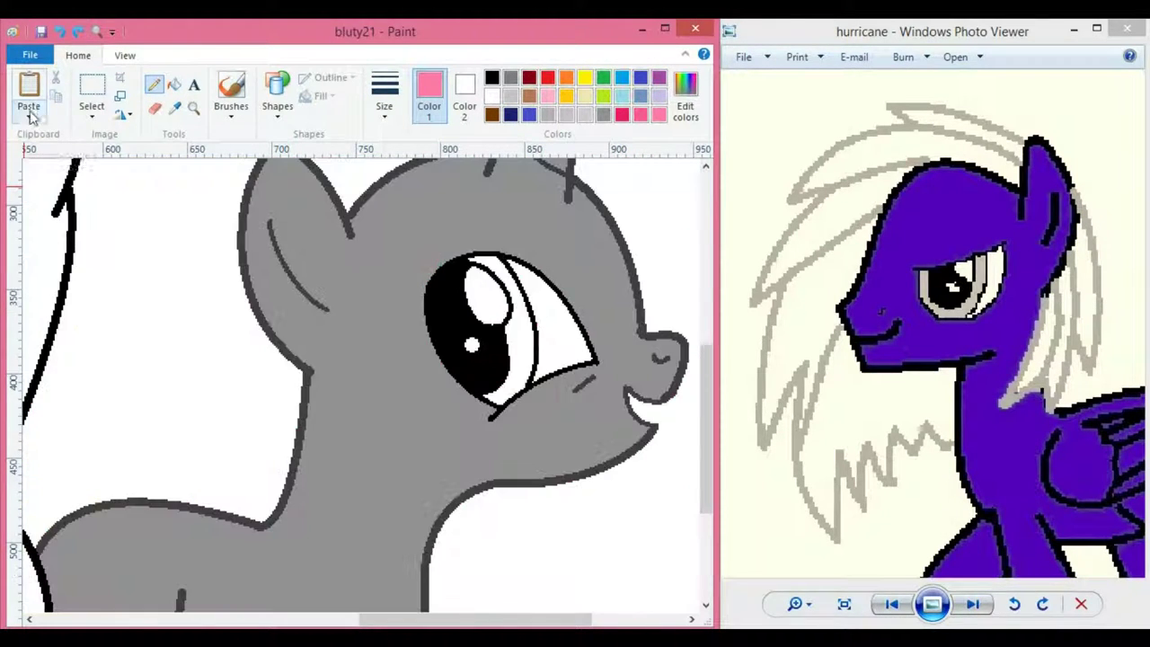
# - Insert the being silly picture and sample the pink shades of the pink pony's iris as custom colours
pyautogui.click(31, 115)
pyautogui.click(56, 156)
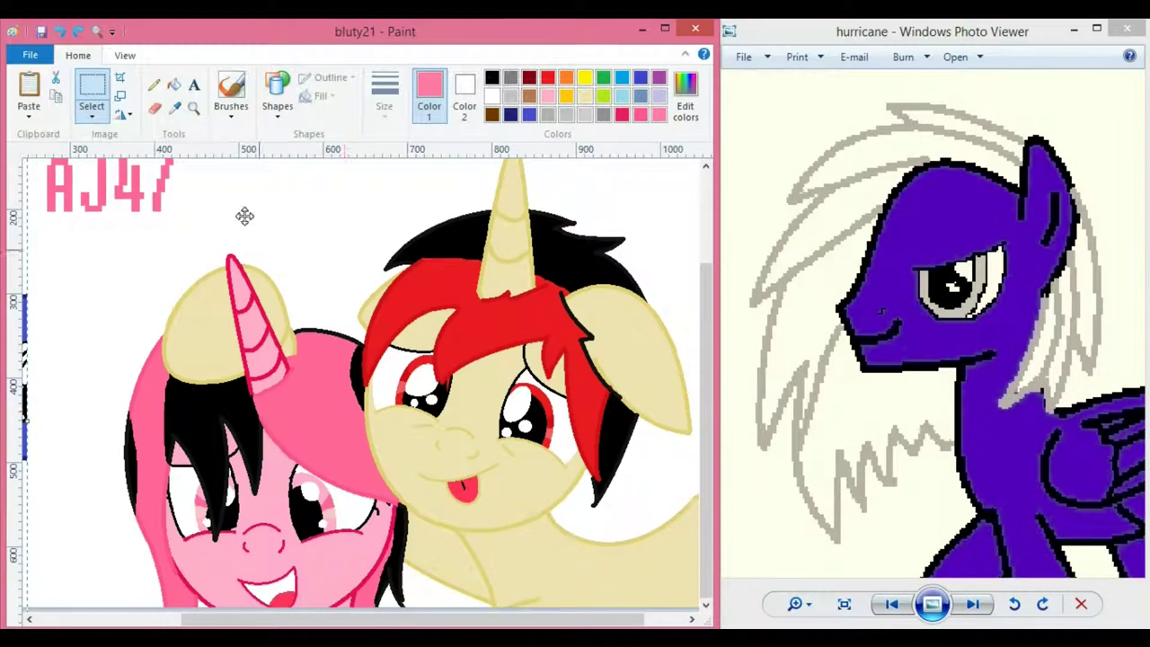
pyautogui.click(193, 107)
pyautogui.click(441, 413)
pyautogui.moveTo(425, 620); pyautogui.dragTo(348, 620)
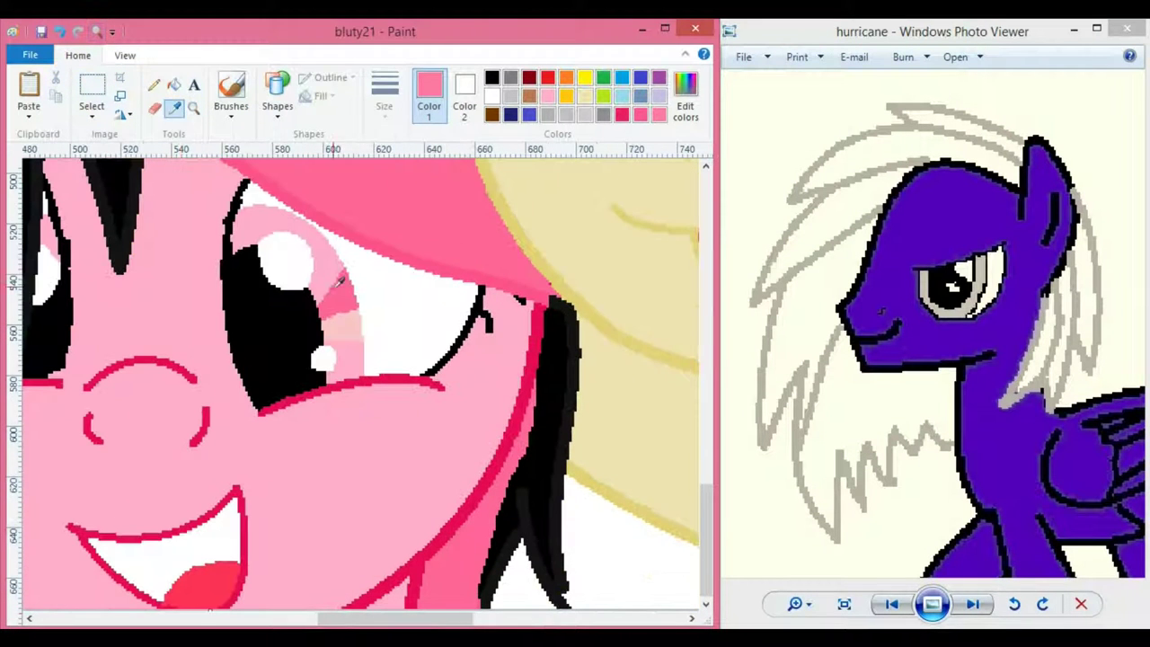
pyautogui.click(154, 85)
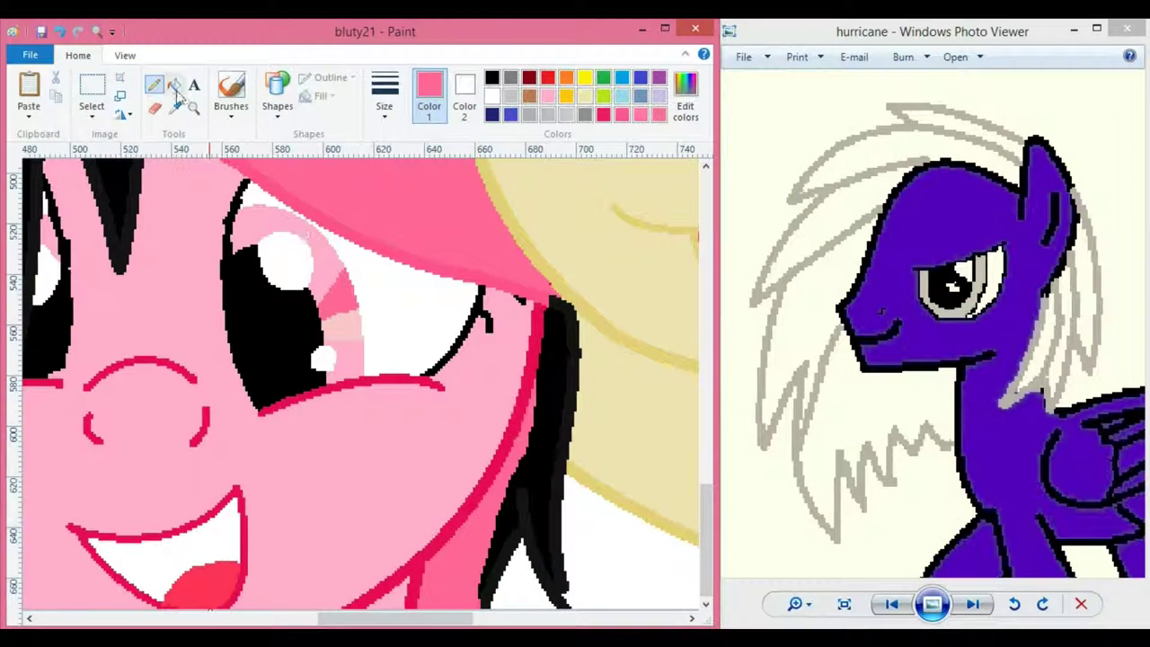
pyautogui.click(174, 107)
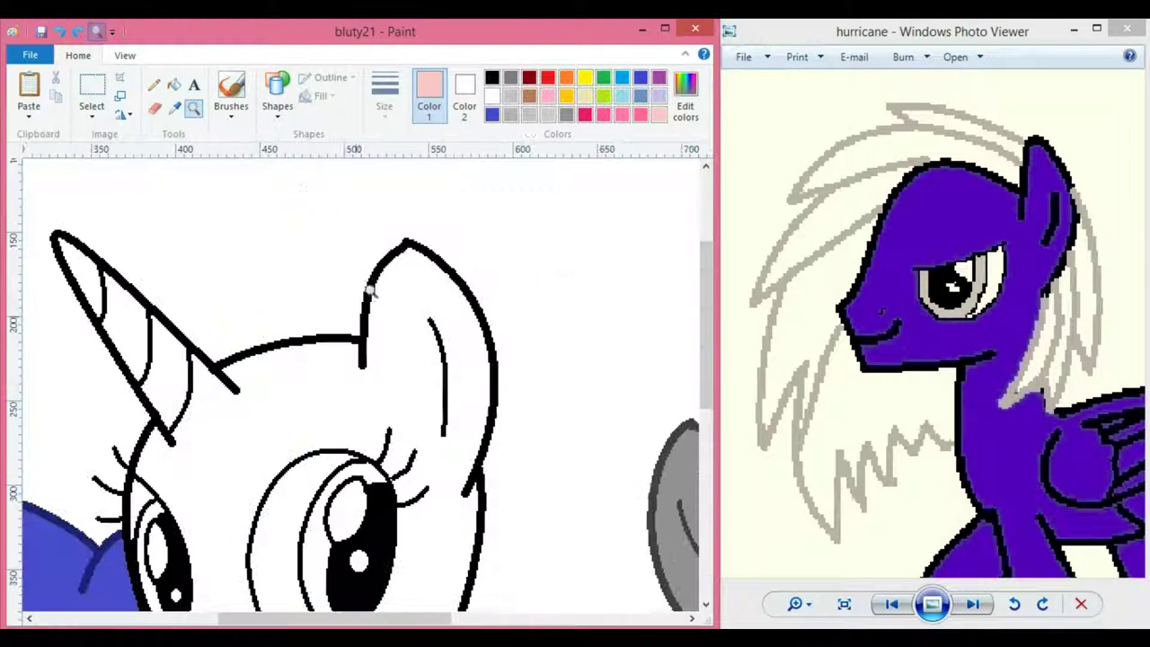
# - Set the secondary colour to dark pink and draw a curve along the pink pony's face outline beside the far eye
pyautogui.click(364, 295)
pyautogui.click(464, 99)
pyautogui.click(585, 114)
pyautogui.click(154, 109)
pyautogui.scroll(-3, 141, 222)
pyautogui.click(277, 94)
pyautogui.click(285, 133)
pyautogui.moveTo(164, 539); pyautogui.dragTo(131, 490)
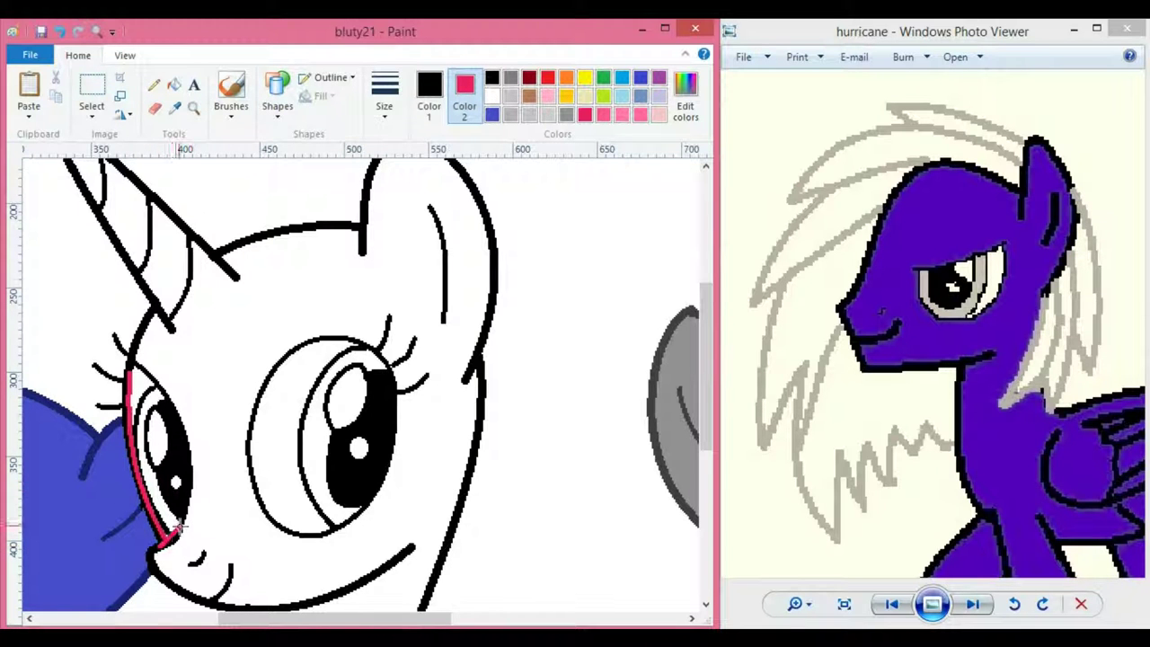
# - Try to fill the pink pony's black outline with dark pink
pyautogui.click(195, 117)
pyautogui.click(218, 357)
pyautogui.click(219, 358)
pyautogui.click(177, 88)
pyautogui.rightClick(390, 548)
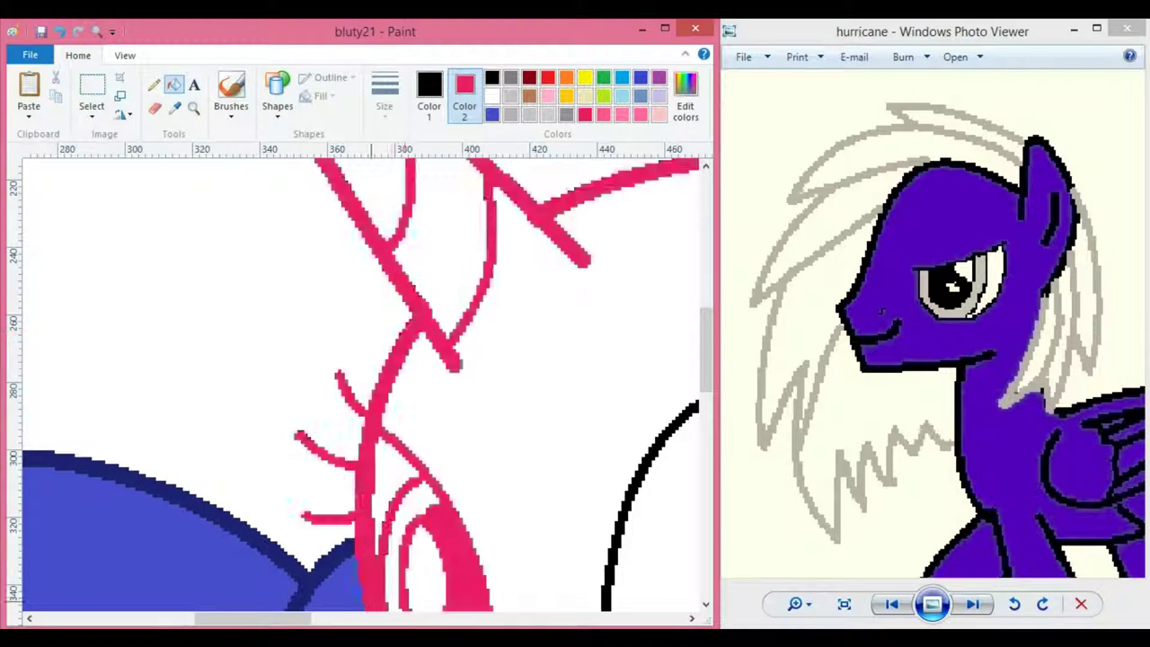
pyautogui.moveTo(269, 618); pyautogui.dragTo(280, 618)
pyautogui.hotkey('ctrl', 'z')
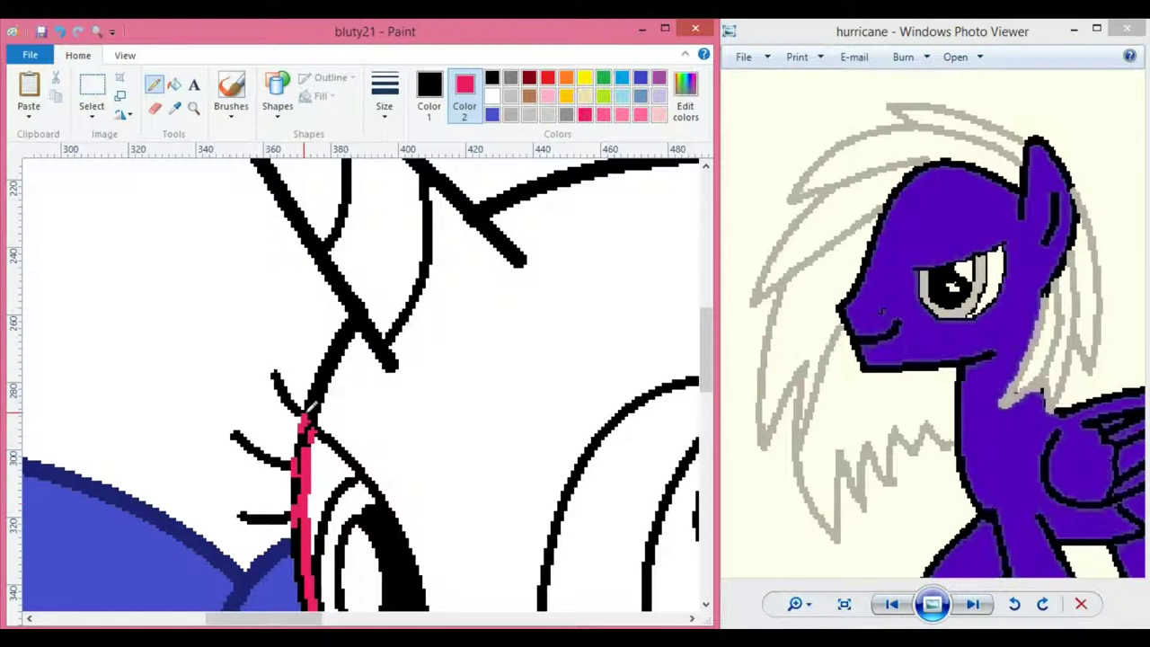
# - Separate the far eye's lashes from the face outline with dark pink pixels, and fill the pink pony's head and body outlines dark pink
pyautogui.click(153, 85)
pyautogui.click(173, 84)
pyautogui.rightClick(348, 337)
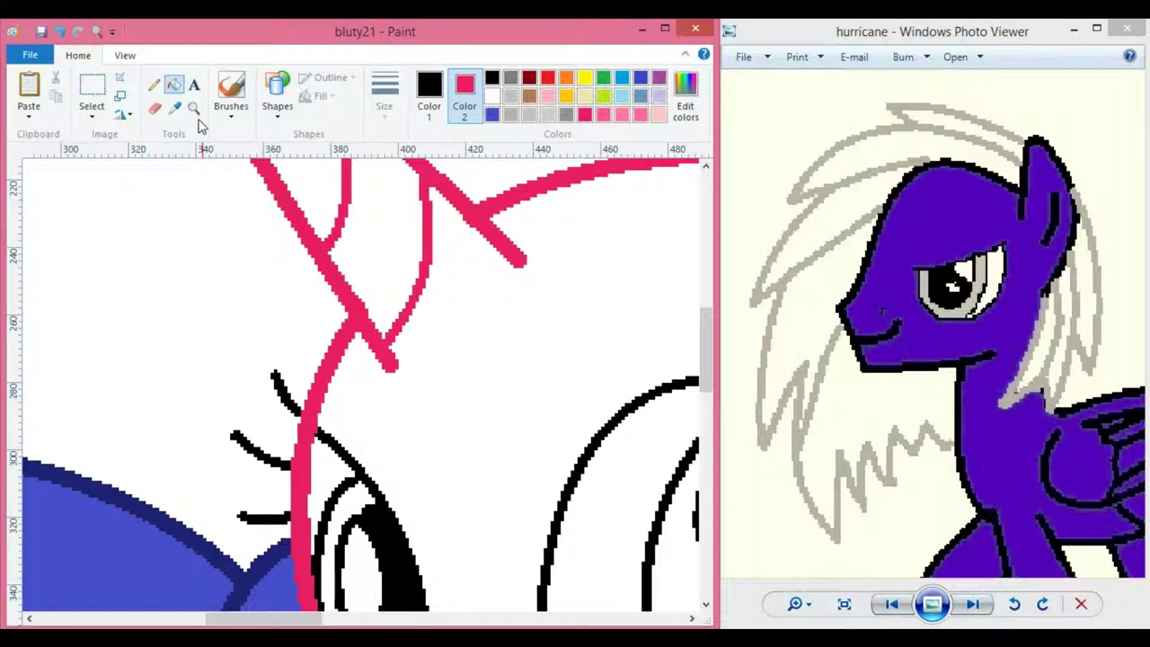
pyautogui.click(194, 110)
pyautogui.rightClick(267, 372)
pyautogui.rightClick(266, 372)
pyautogui.click(209, 499)
pyautogui.rightClick(307, 554)
# - Draw a small dark pink curve above the pink pony's inner front leg line and recolour the nostril dark pink
pyautogui.click(277, 106)
pyautogui.click(295, 131)
pyautogui.moveTo(285, 492); pyautogui.dragTo(312, 485)
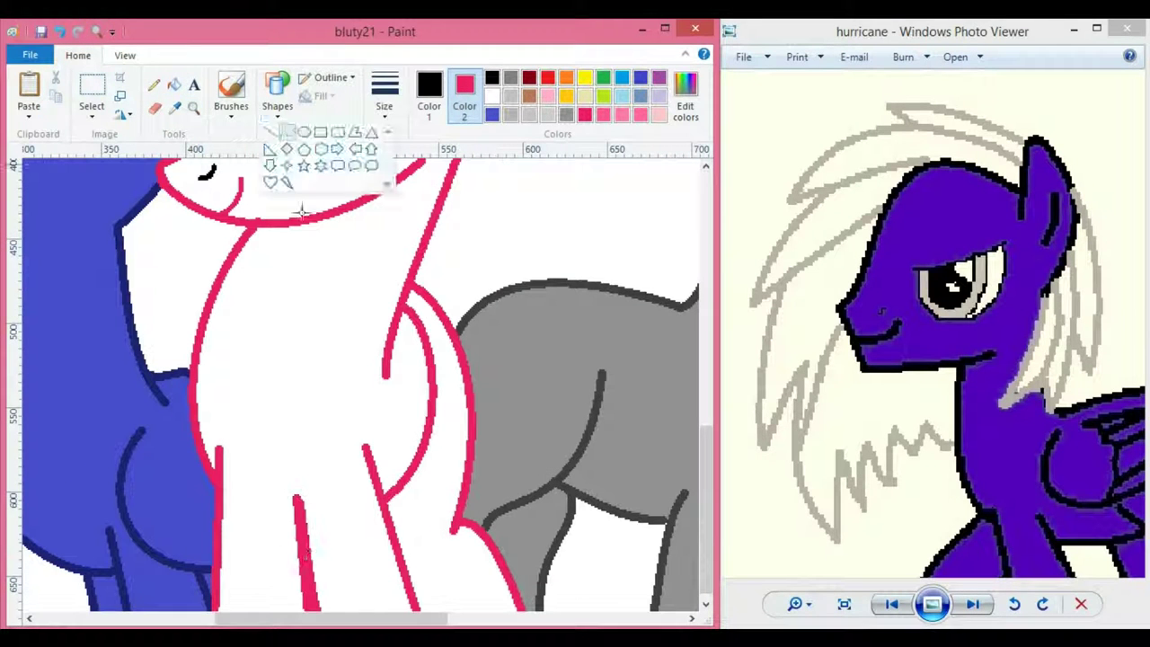
pyautogui.click(317, 412)
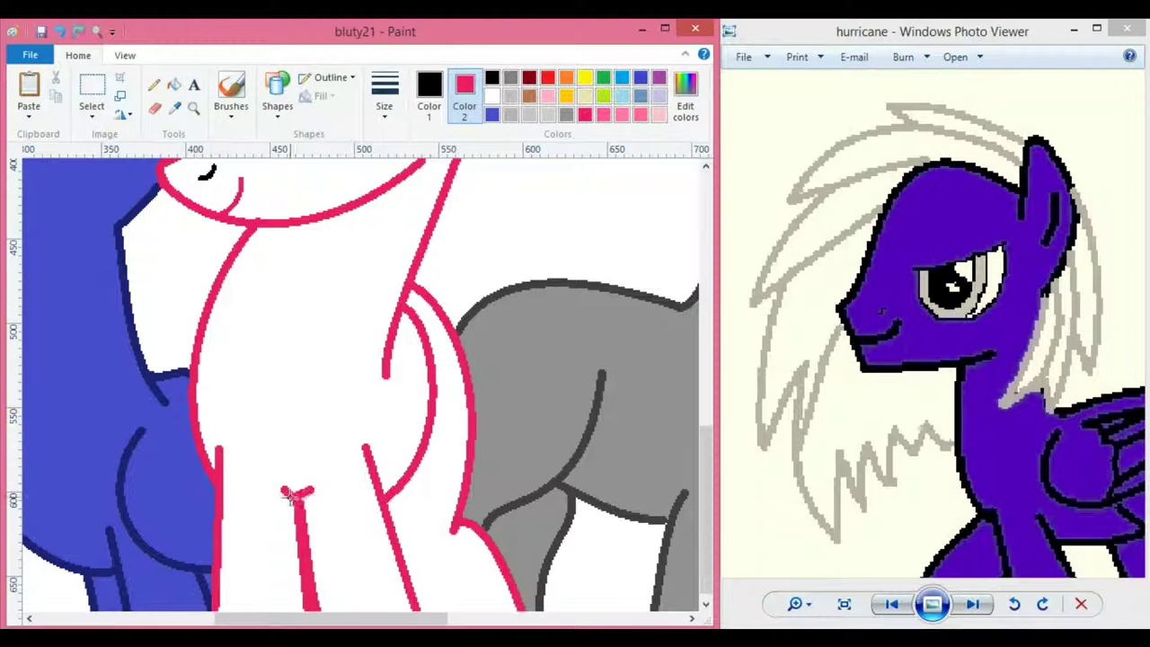
pyautogui.scroll(5, 328, 441)
pyautogui.click(174, 83)
pyautogui.click(220, 395)
pyautogui.hotkey('ctrl', 'z')
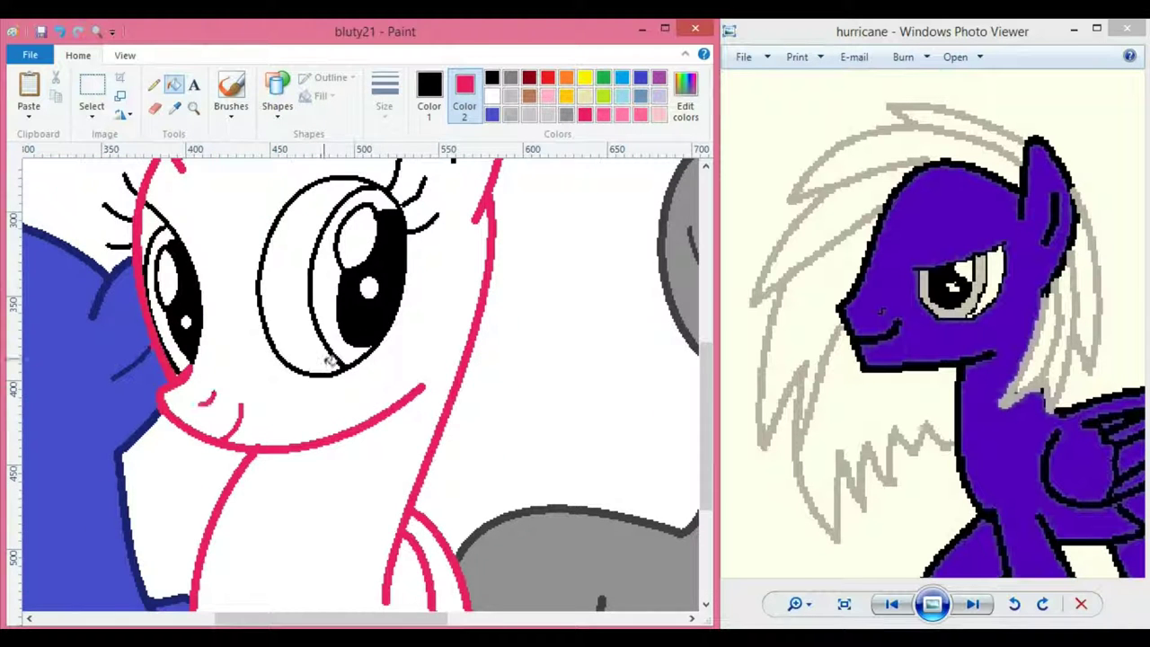
# - Fill the pink pony's face, horn, ear and body with light pink
pyautogui.scroll(5, 333, 386)
pyautogui.moveTo(325, 619); pyautogui.dragTo(303, 619)
pyautogui.scroll(-3, 401, 303)
pyautogui.scroll(3, 404, 233)
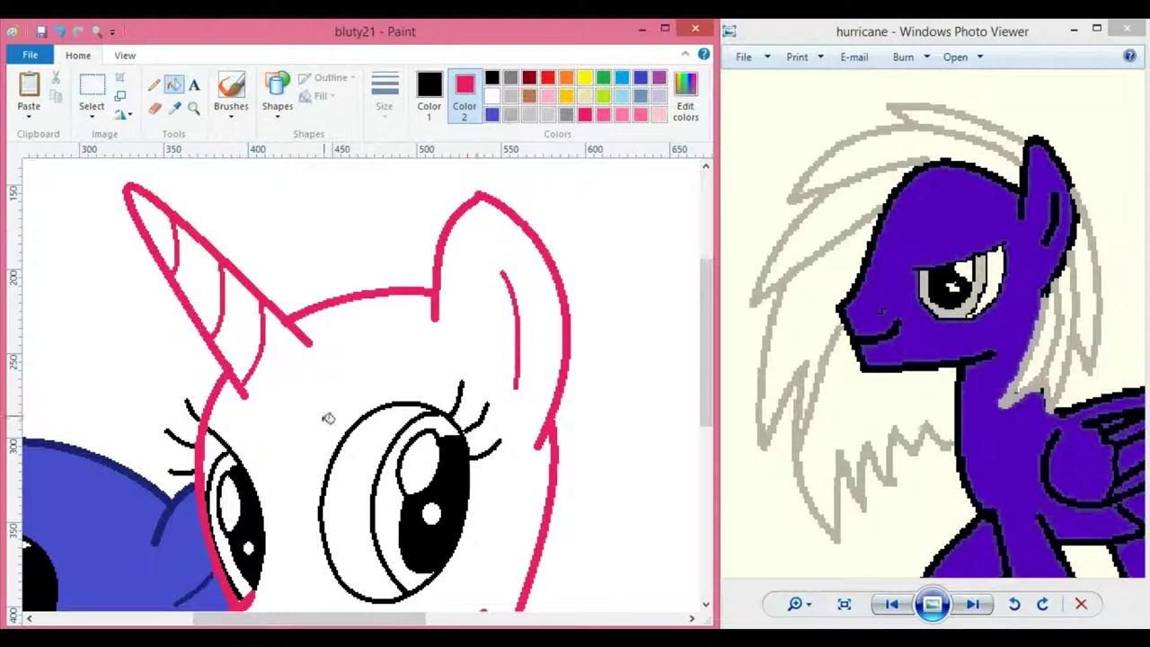
pyautogui.click(490, 97)
pyautogui.click(429, 91)
pyautogui.click(547, 98)
pyautogui.click(390, 363)
pyautogui.click(240, 332)
pyautogui.click(197, 283)
pyautogui.scroll(-4, 449, 445)
pyautogui.click(505, 440)
pyautogui.scroll(3, 374, 440)
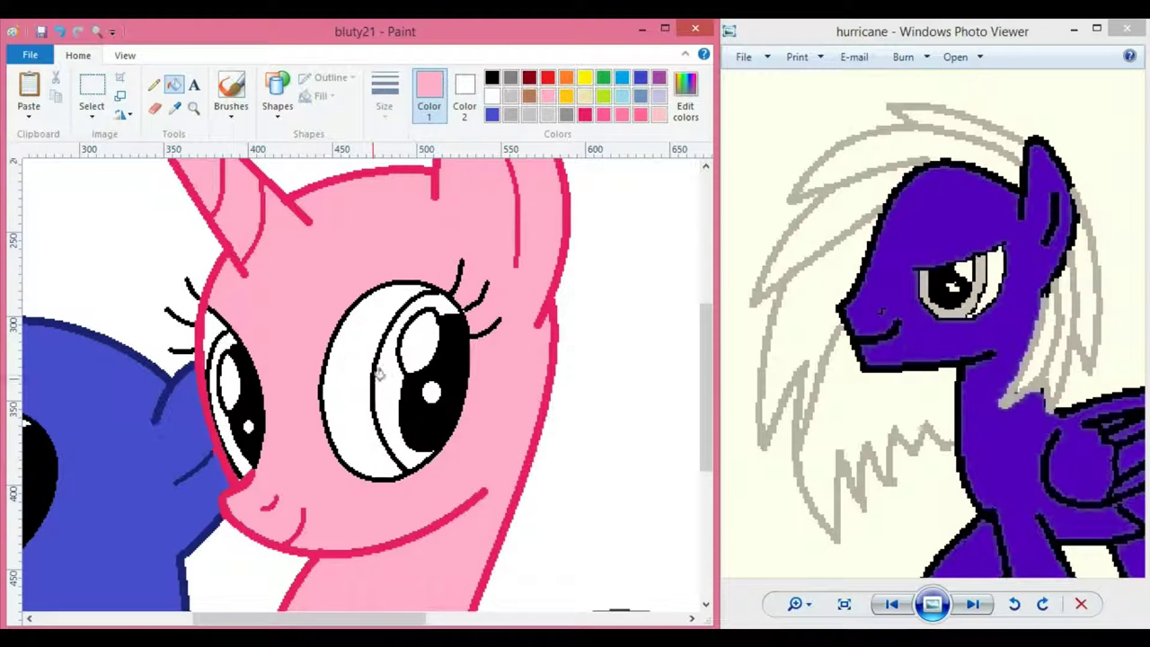
# - Try several palette pinks as the fill for the pink pony's near iris
pyautogui.click(389, 395)
pyautogui.hotkey('ctrl', 'z')
pyautogui.click(622, 116)
pyautogui.click(389, 391)
pyautogui.hotkey('ctrl', 'z')
pyautogui.click(602, 115)
pyautogui.click(389, 377)
pyautogui.hotkey('ctrl', 'z')
# - Mix a custom medium pink and fill the irises of both the pink pony's eyes with it
pyautogui.click(685, 101)
pyautogui.moveTo(541, 270); pyautogui.dragTo(540, 248)
pyautogui.click(204, 447)
pyautogui.moveTo(335, 618); pyautogui.dragTo(298, 619)
# - Replace the black outline around the highlight in the pink pony's far eye with white, and clear the top of the iris outline
pyautogui.click(192, 109)
pyautogui.click(404, 354)
pyautogui.click(157, 108)
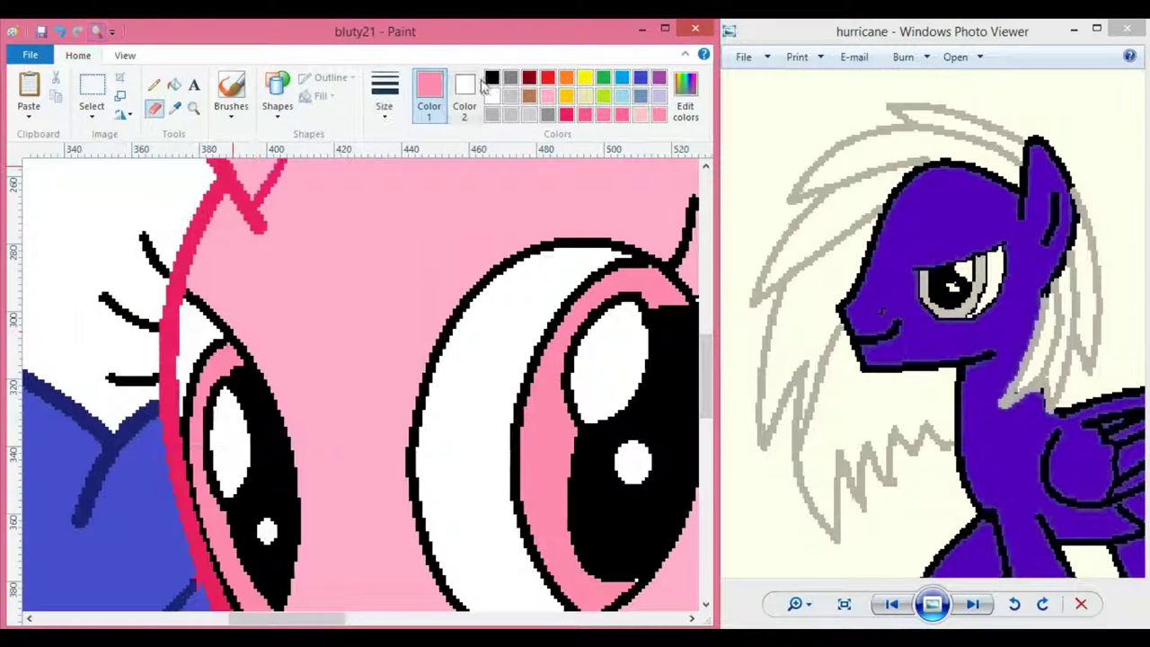
pyautogui.scroll(-3, 216, 360)
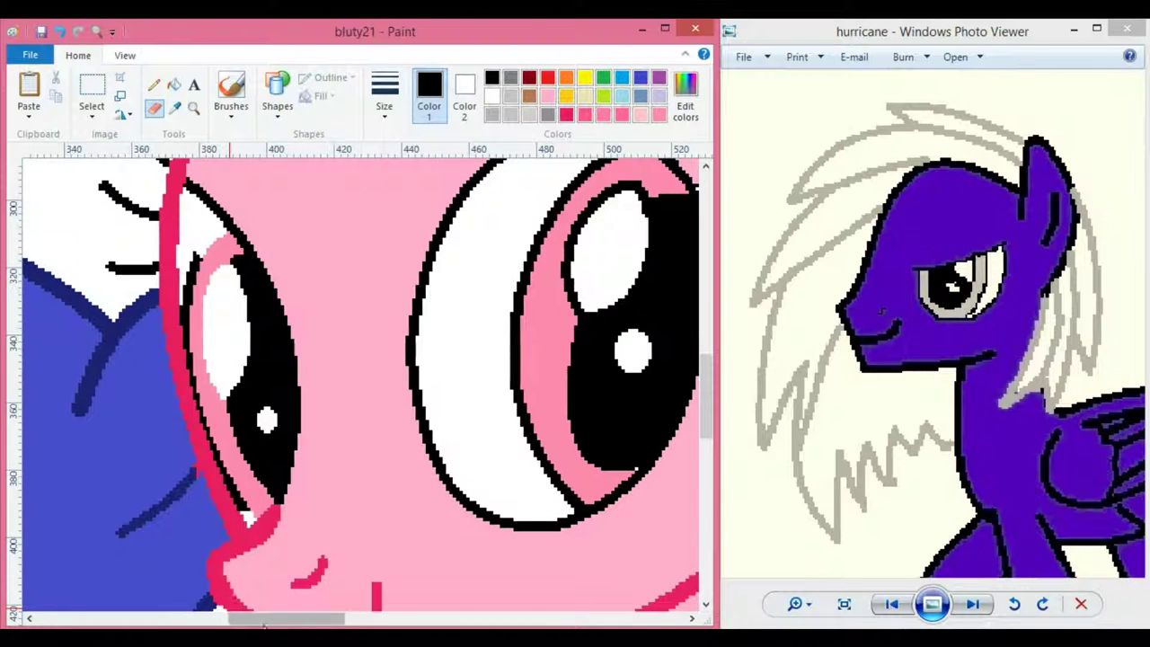
# - Replace the black outline around the large highlight in the pink pony's near eye with white, and clear the top of the iris outline
pyautogui.moveTo(229, 620); pyautogui.dragTo(266, 619)
pyautogui.scroll(3, 379, 430)
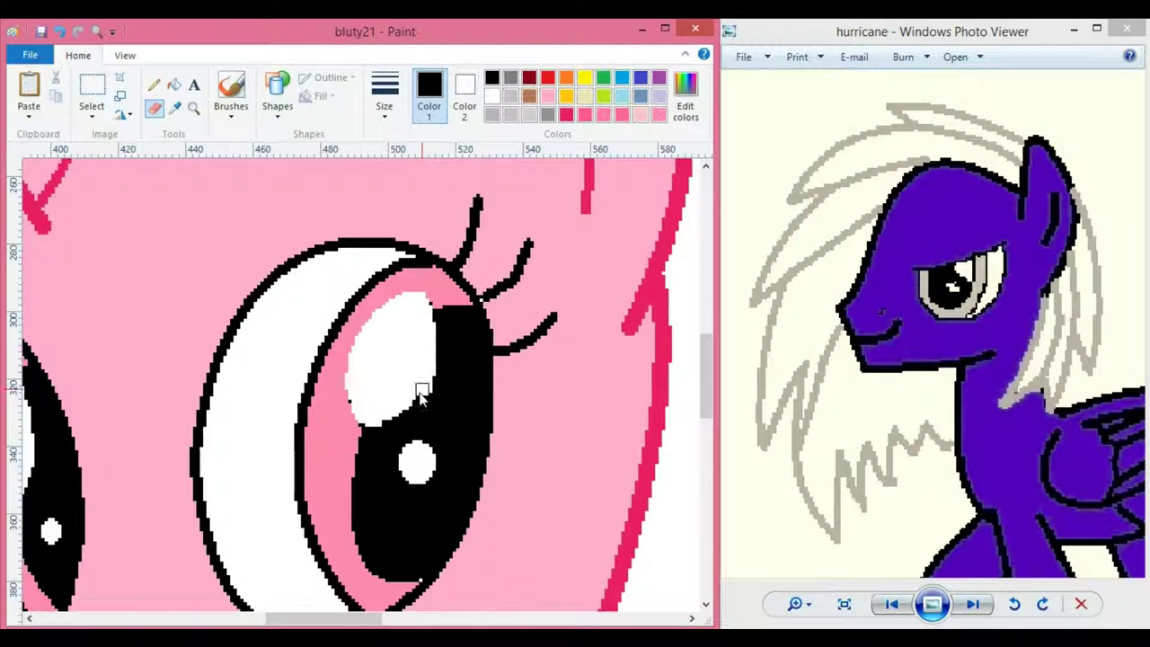
pyautogui.hotkey('ctrl', 'z')
pyautogui.moveTo(362, 425); pyautogui.dragTo(415, 387)
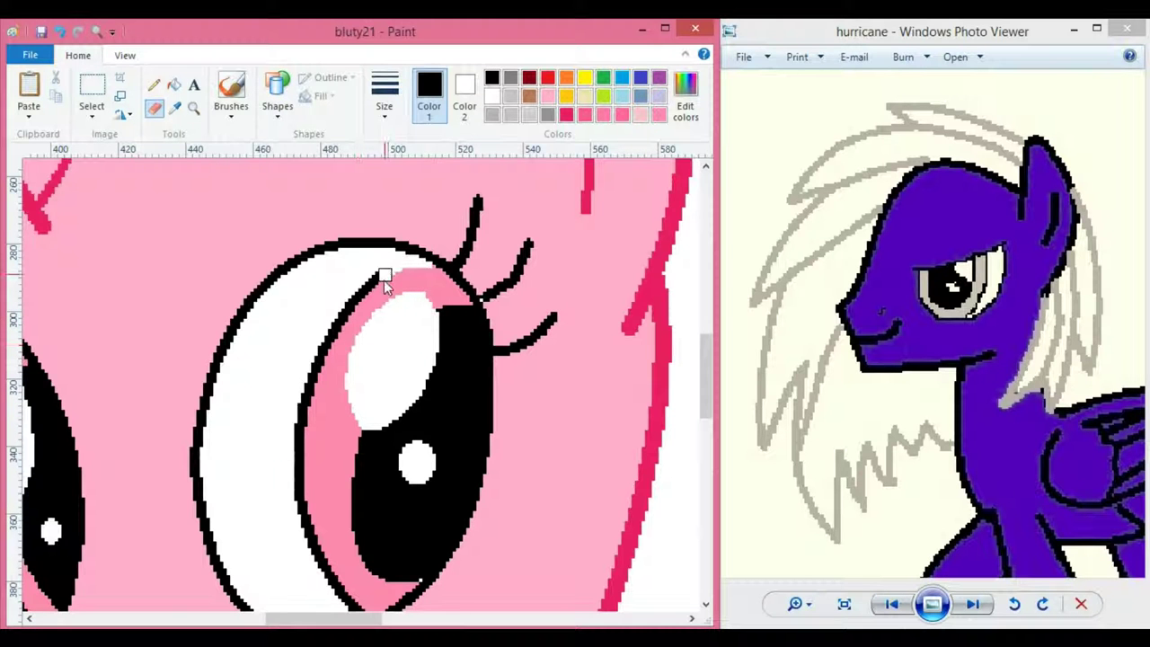
pyautogui.scroll(-3, 342, 505)
# - Fill the remaining black iris outlines in both the pink pony's eyes with white
pyautogui.click(174, 85)
pyautogui.rightClick(300, 364)
pyautogui.moveTo(348, 619)
pyautogui.mouseDown()
pyautogui.moveTo(280, 619)
pyautogui.moveTo(462, 622)
pyautogui.moveTo(116, 619)
pyautogui.mouseUp()
pyautogui.rightClick(410, 482)
# - Fill the blue pony's iris with light grey
pyautogui.click(194, 108)
pyautogui.rightClick(193, 351)
pyautogui.rightClick(192, 350)
pyautogui.rightClick(192, 351)
pyautogui.click(187, 350)
pyautogui.click(515, 386)
pyautogui.click(808, 225)
pyautogui.click(510, 115)
pyautogui.click(173, 83)
pyautogui.click(240, 427)
# - Remove the black outlines around the blue pony's eye highlight and iris
pyautogui.click(194, 107)
pyautogui.click(348, 395)
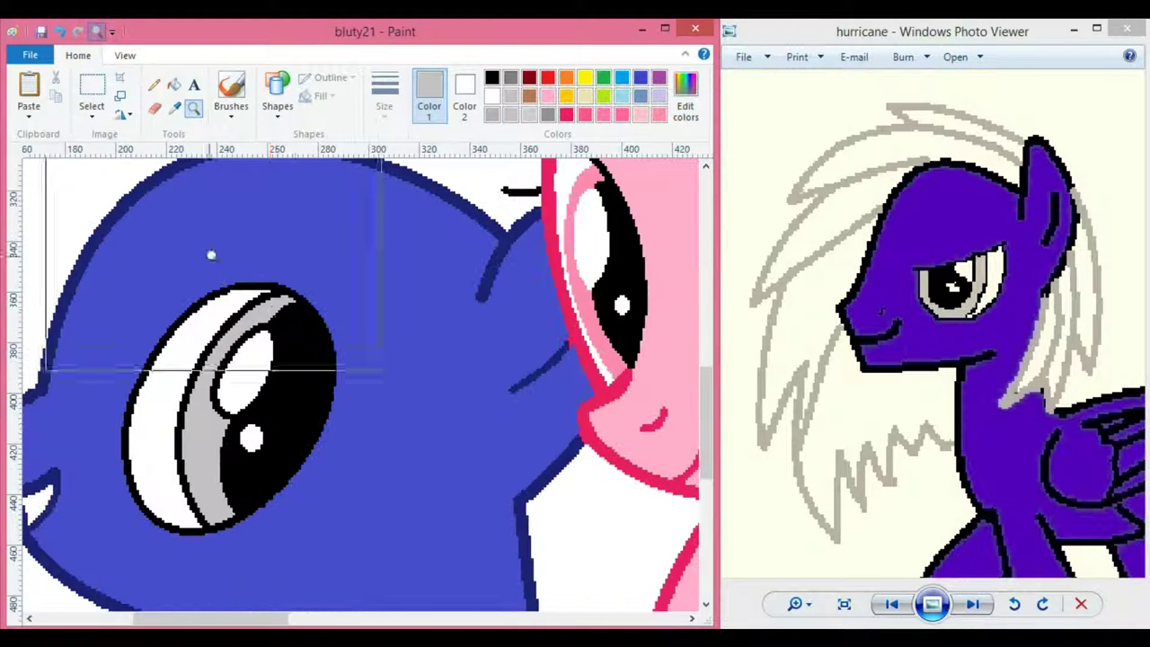
pyautogui.click(155, 107)
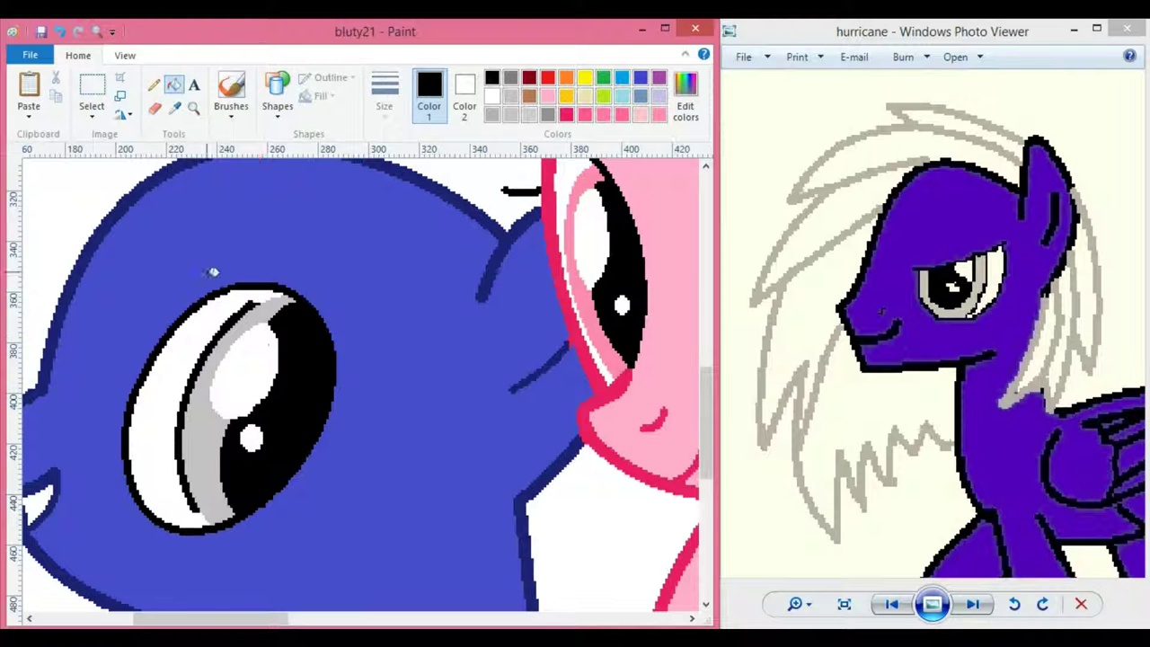
# - Fill the grey pony's iris with red and remove the black outlines around its highlight and iris
pyautogui.moveTo(211, 618); pyautogui.dragTo(512, 618)
pyautogui.click(547, 78)
pyautogui.click(447, 512)
pyautogui.click(154, 108)
pyautogui.scroll(-2, 360, 359)
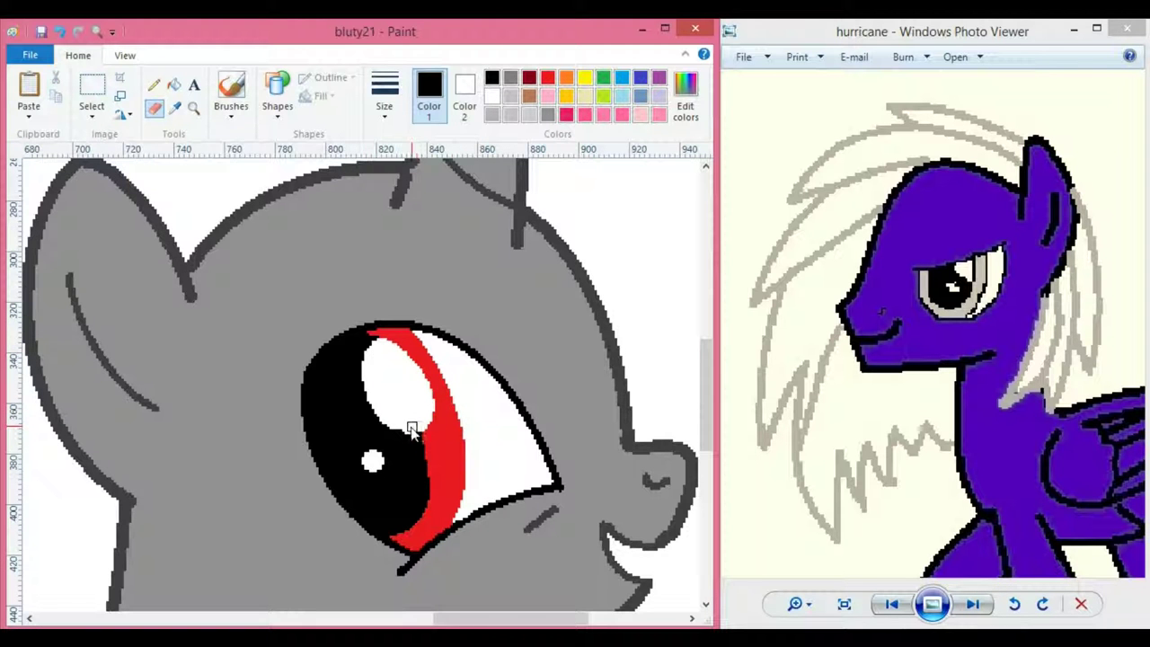
# - Draw a pointed upper mane lock behind the blue pony's head with light grey curves
pyautogui.click(194, 109)
pyautogui.rightClick(186, 310)
pyautogui.rightClick(187, 315)
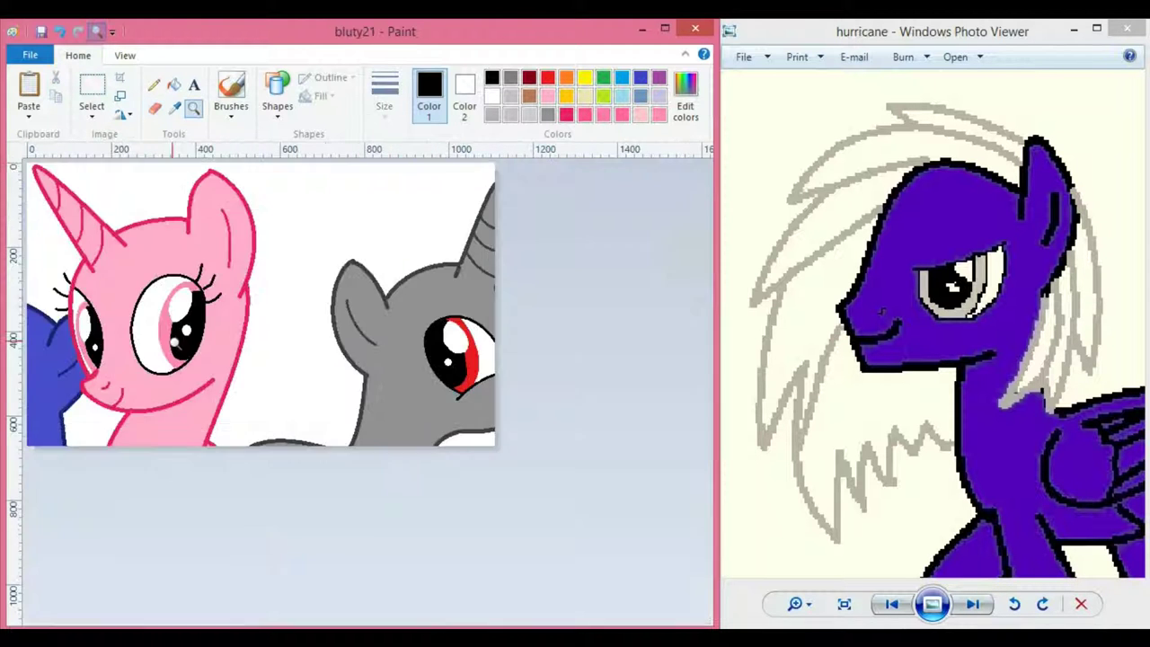
pyautogui.rightClick(216, 319)
pyautogui.click(301, 330)
pyautogui.moveTo(413, 618); pyautogui.dragTo(236, 618)
pyautogui.click(331, 340)
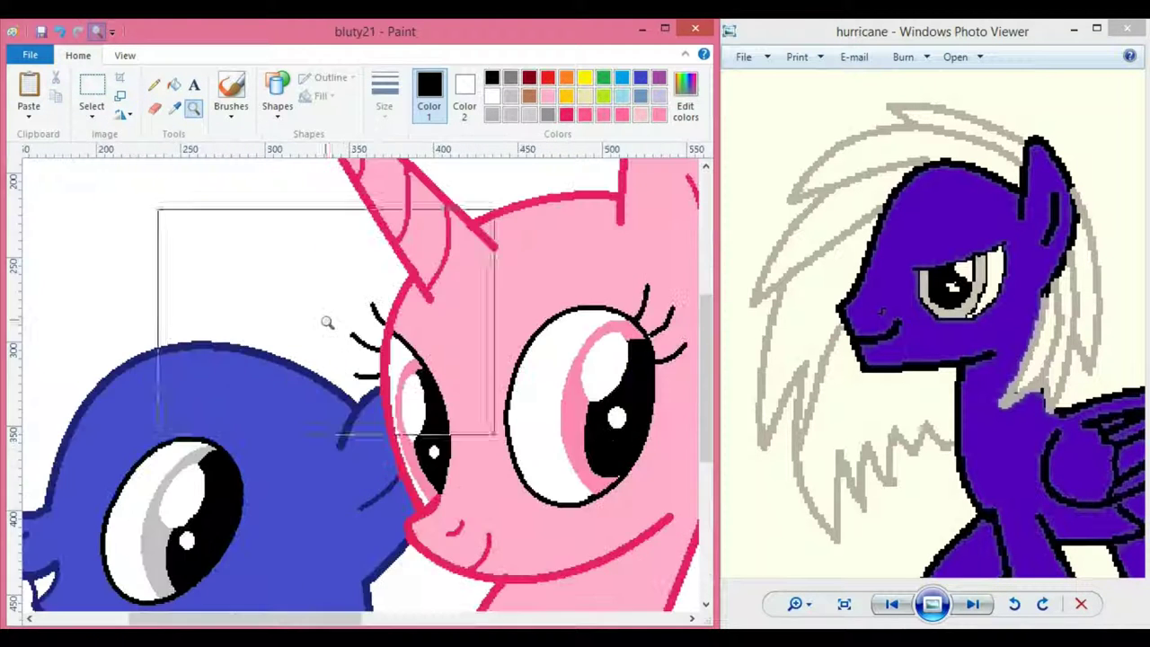
pyautogui.click(496, 118)
pyautogui.click(279, 108)
pyautogui.click(291, 139)
pyautogui.moveTo(310, 618); pyautogui.dragTo(276, 618)
pyautogui.moveTo(483, 367)
pyautogui.mouseDown()
pyautogui.moveTo(290, 252)
pyautogui.moveTo(251, 275)
pyautogui.mouseUp()
pyautogui.moveTo(382, 306)
pyautogui.mouseDown()
pyautogui.moveTo(393, 257)
pyautogui.moveTo(285, 261)
pyautogui.moveTo(474, 375)
pyautogui.moveTo(479, 361)
pyautogui.mouseUp()
pyautogui.hotkey('ctrl', 'z')
pyautogui.moveTo(386, 293); pyautogui.dragTo(353, 259)
pyautogui.moveTo(483, 366); pyautogui.dragTo(477, 362)
pyautogui.moveTo(303, 256); pyautogui.dragTo(295, 258)
pyautogui.moveTo(468, 394)
pyautogui.mouseDown()
pyautogui.moveTo(159, 341)
pyautogui.moveTo(59, 462)
pyautogui.mouseUp()
pyautogui.click(305, 250)
pyautogui.click(63, 264)
pyautogui.hotkey('ctrl', 'z')
# - Draw a long light grey curve arching over the blue pony's head from the ear towards the front
pyautogui.moveTo(467, 394)
pyautogui.mouseDown()
pyautogui.moveTo(99, 277)
pyautogui.moveTo(103, 312)
pyautogui.mouseUp()
pyautogui.moveTo(240, 257); pyautogui.dragTo(326, 284)
pyautogui.moveTo(176, 194)
pyautogui.mouseDown()
pyautogui.moveTo(177, 231)
pyautogui.moveTo(251, 248)
pyautogui.mouseUp()
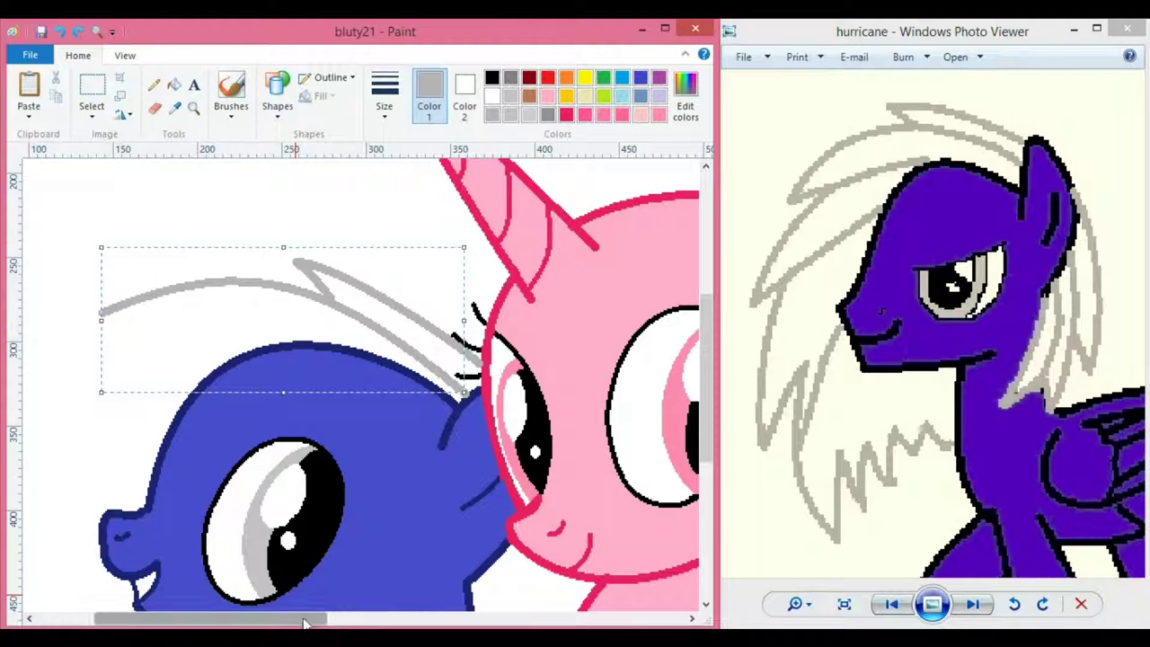
# - Try to extend the mane's front lock downwards ahead of the blue pony's forehead
pyautogui.moveTo(295, 619); pyautogui.dragTo(235, 619)
pyautogui.click(205, 408)
pyautogui.moveTo(334, 280)
pyautogui.mouseDown()
pyautogui.moveTo(229, 417)
pyautogui.moveTo(206, 480)
pyautogui.mouseUp()
pyautogui.click(175, 85)
pyautogui.rightClick(303, 299)
pyautogui.click(278, 96)
pyautogui.click(288, 136)
pyautogui.click(296, 282)
pyautogui.click(210, 346)
pyautogui.hotkey('ctrl', 'z')
# - Extend the front lock to a pointed tip ahead of the blue pony's head and curve its lower edge back to the forehead
pyautogui.moveTo(341, 288); pyautogui.dragTo(225, 375)
pyautogui.click(279, 300)
pyautogui.moveTo(244, 316); pyautogui.dragTo(252, 318)
pyautogui.moveTo(223, 380); pyautogui.dragTo(407, 352)
pyautogui.click(286, 340)
pyautogui.click(352, 342)
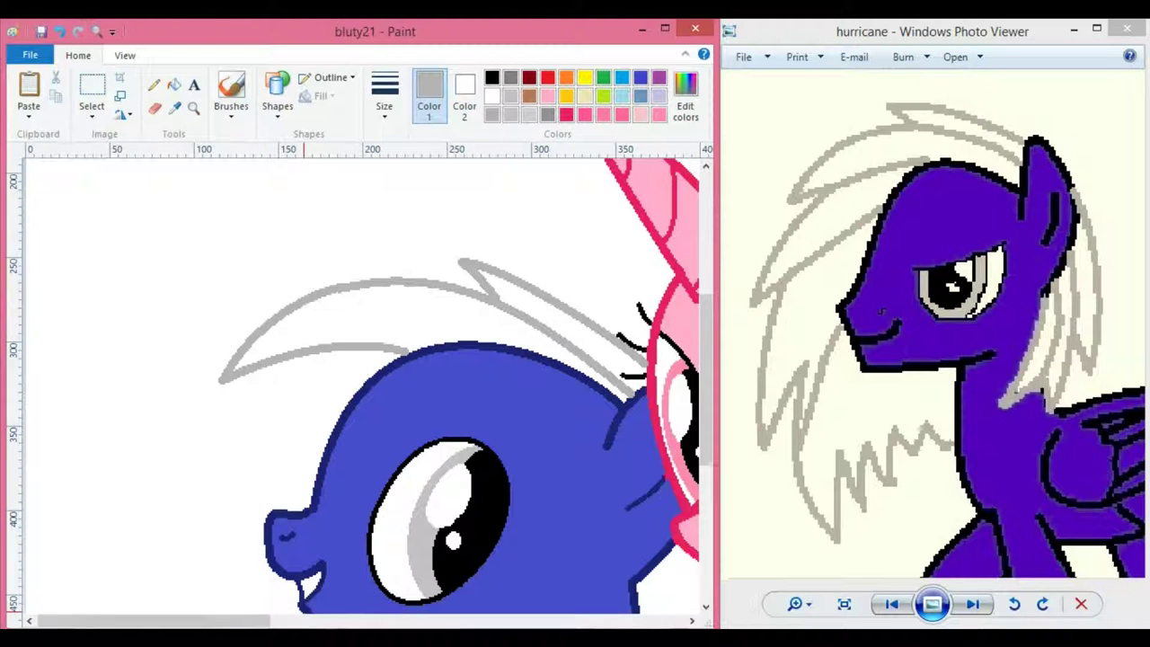
# - Draw a second light grey lock beneath the first, pointing down in front of the muzzle and curving back to the forehead
pyautogui.scroll(-3, 281, 251)
pyautogui.moveTo(281, 251)
pyautogui.mouseDown()
pyautogui.moveTo(185, 513)
pyautogui.moveTo(189, 461)
pyautogui.mouseUp()
pyautogui.moveTo(232, 355); pyautogui.dragTo(186, 348)
pyautogui.moveTo(190, 457); pyautogui.dragTo(358, 277)
pyautogui.moveTo(277, 335); pyautogui.dragTo(270, 297)
pyautogui.click(270, 297)
pyautogui.moveTo(359, 458); pyautogui.dragTo(354, 448)
# - Draw a long third mane lock down past the blue pony's muzzle and bring its inner edge back up from the tip
pyautogui.scroll(-3, 450, 207)
pyautogui.moveTo(243, 254)
pyautogui.mouseDown()
pyautogui.moveTo(203, 524)
pyautogui.moveTo(216, 543)
pyautogui.mouseUp()
pyautogui.moveTo(219, 352)
pyautogui.mouseDown()
pyautogui.moveTo(215, 341)
pyautogui.moveTo(204, 417)
pyautogui.moveTo(269, 424)
pyautogui.mouseUp()
pyautogui.click(204, 418)
pyautogui.moveTo(240, 482); pyautogui.dragTo(212, 503)
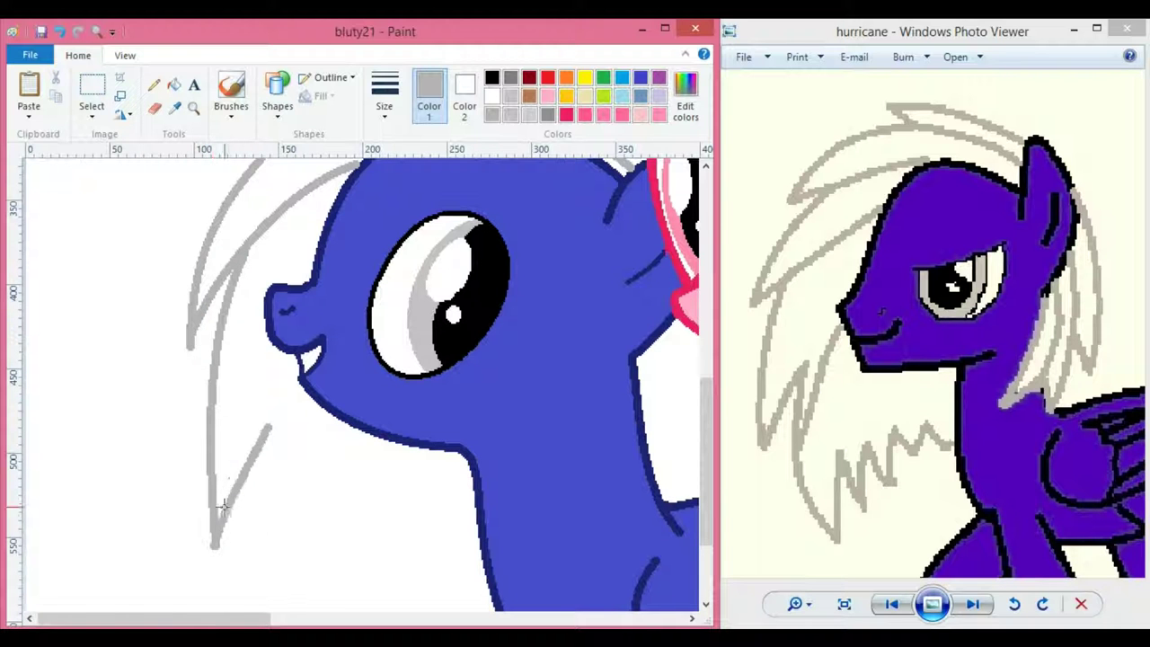
# - Draw the next lock's long curve downwards and continue the mane's lower edge as light grey zigzags below the blue pony's chin
pyautogui.moveTo(268, 427); pyautogui.dragTo(282, 575)
pyautogui.moveTo(273, 494); pyautogui.dragTo(257, 494)
pyautogui.click(258, 494)
pyautogui.moveTo(285, 578); pyautogui.dragTo(289, 597)
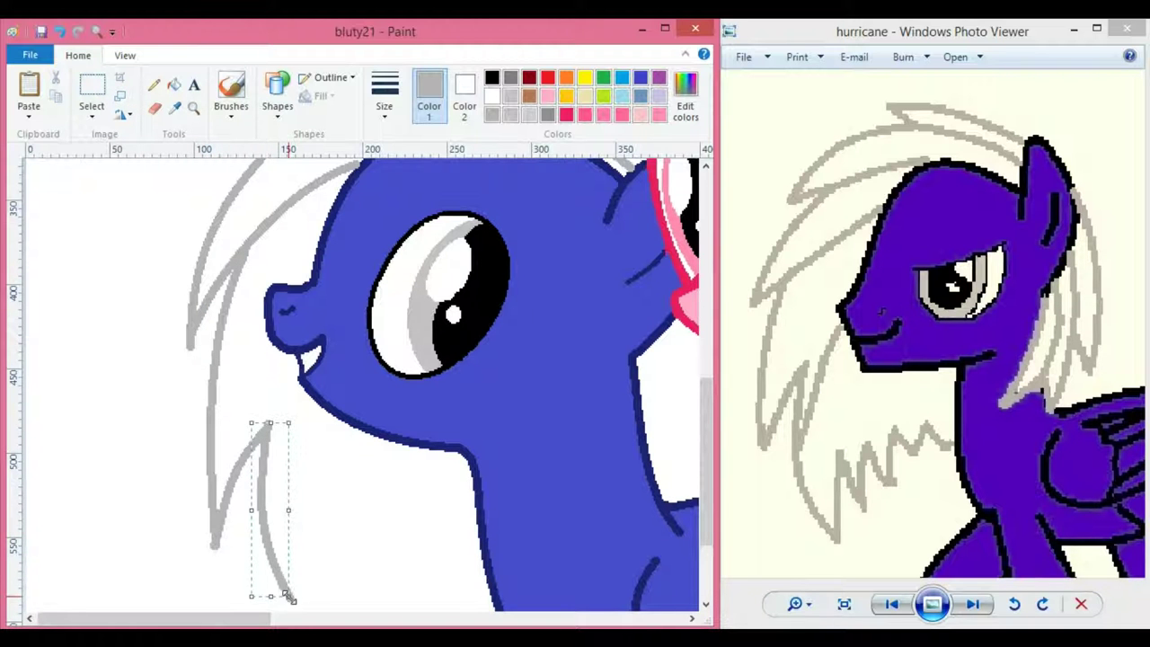
pyautogui.click(372, 501)
pyautogui.scroll(-3, 337, 469)
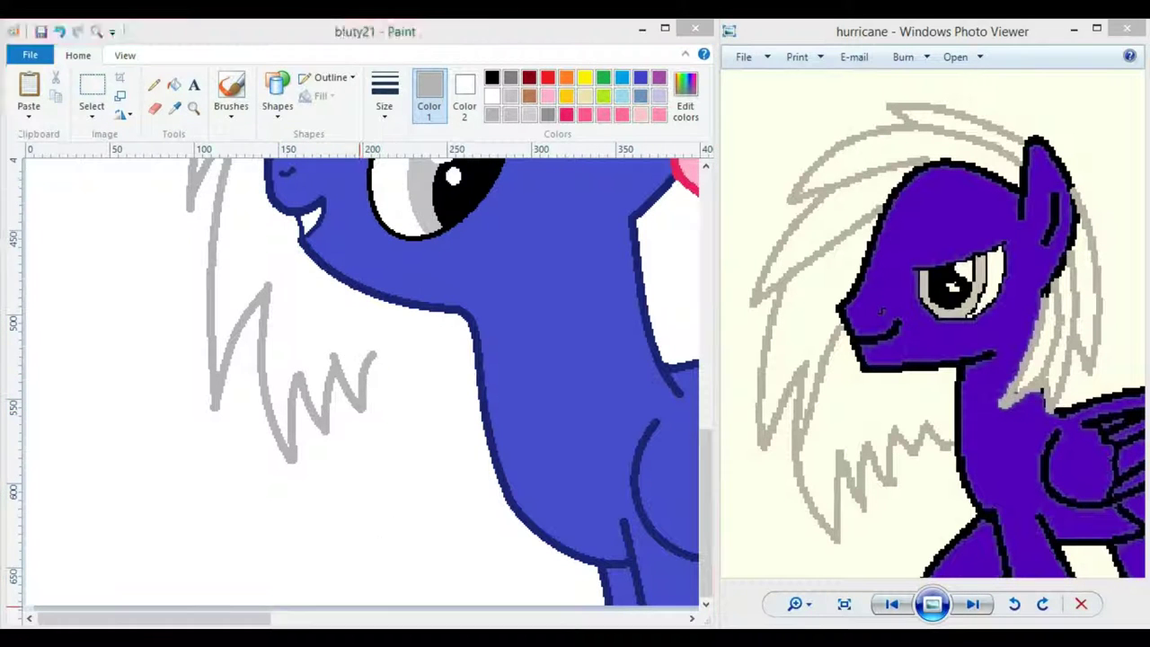
# - Switch to File Explorer, search the Downloads folder for "bea miller" and play Open Your Eyes Lyrics - Bea Miller
pyautogui.click(200, 325)
pyautogui.click(703, 113)
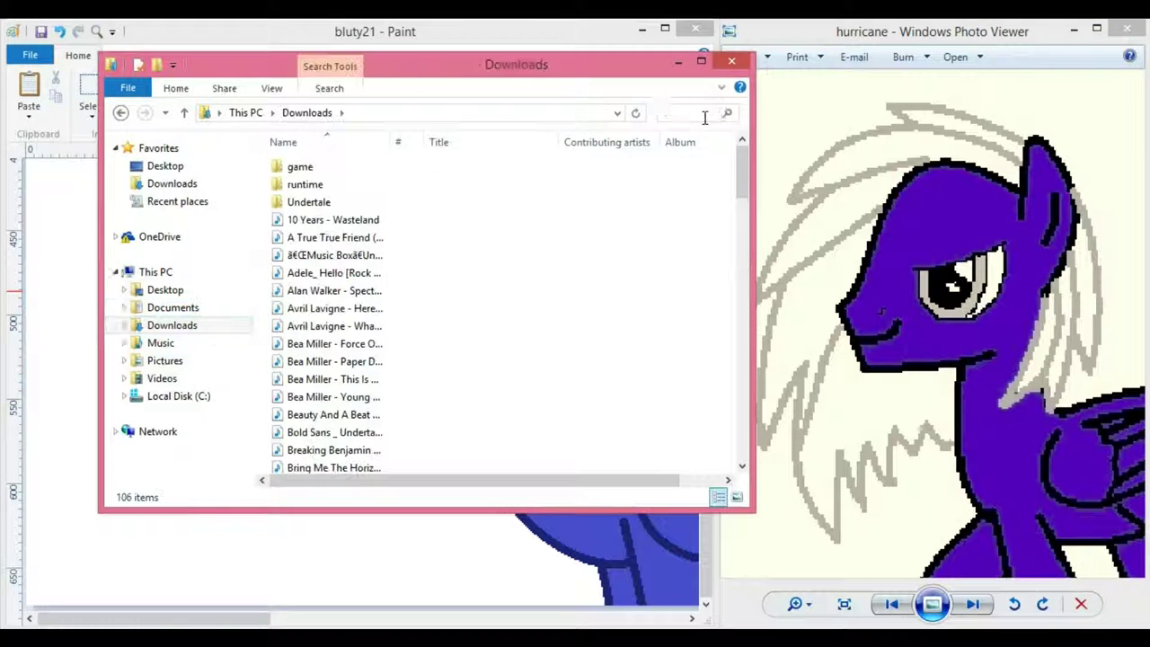
pyautogui.write('bea miller')
pyautogui.click(508, 321)
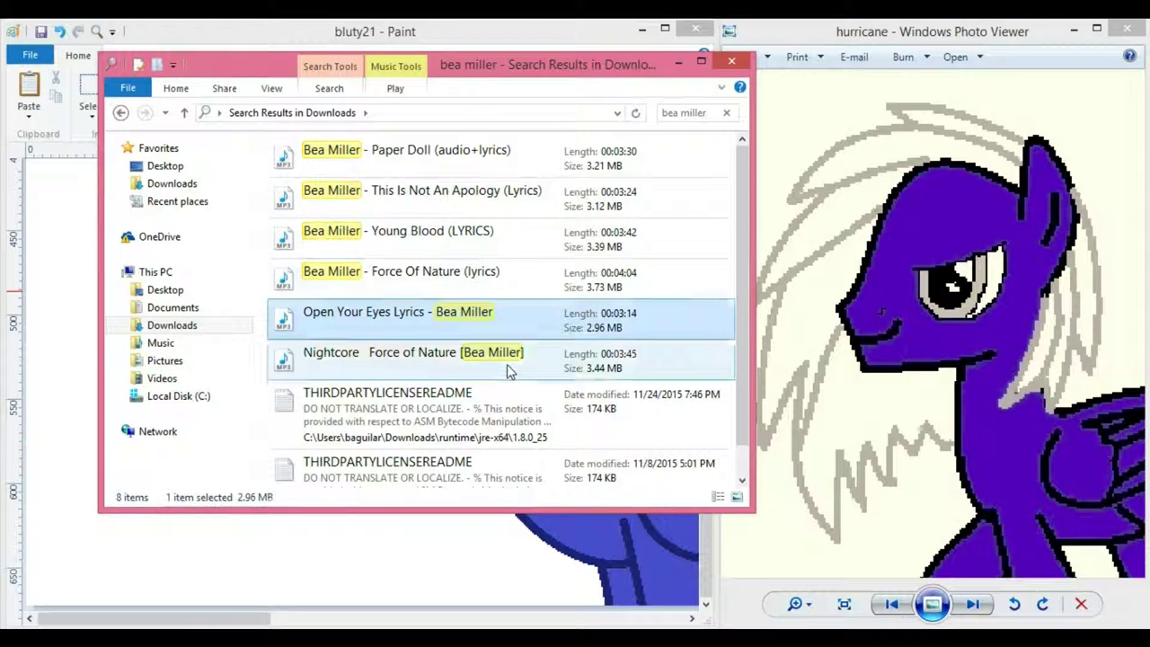
pyautogui.doubleClick(507, 322)
# - Return to Paint and continue the mane's zigzag lower edge to the blue pony's neck
pyautogui.click(678, 64)
pyautogui.click(409, 34)
pyautogui.moveTo(375, 352); pyautogui.dragTo(405, 389)
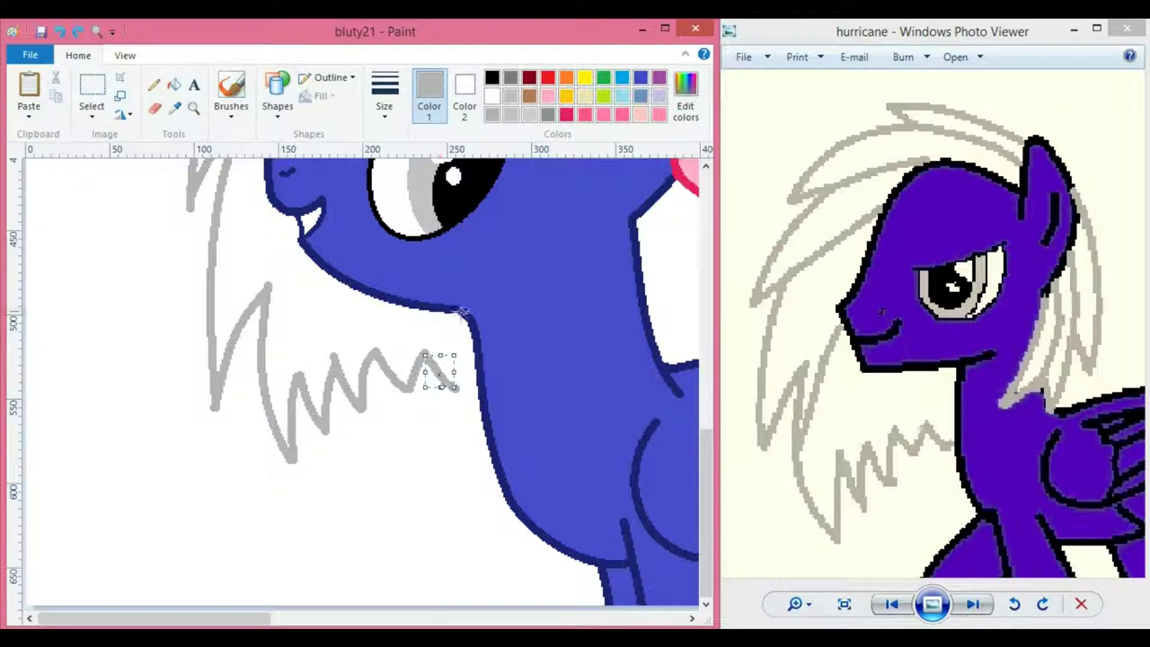
# - Draw spiky light grey mane locks behind the blue pony's neck and fill the parts overlapping the neck with white
pyautogui.moveTo(247, 619); pyautogui.dragTo(364, 619)
pyautogui.scroll(2, 366, 373)
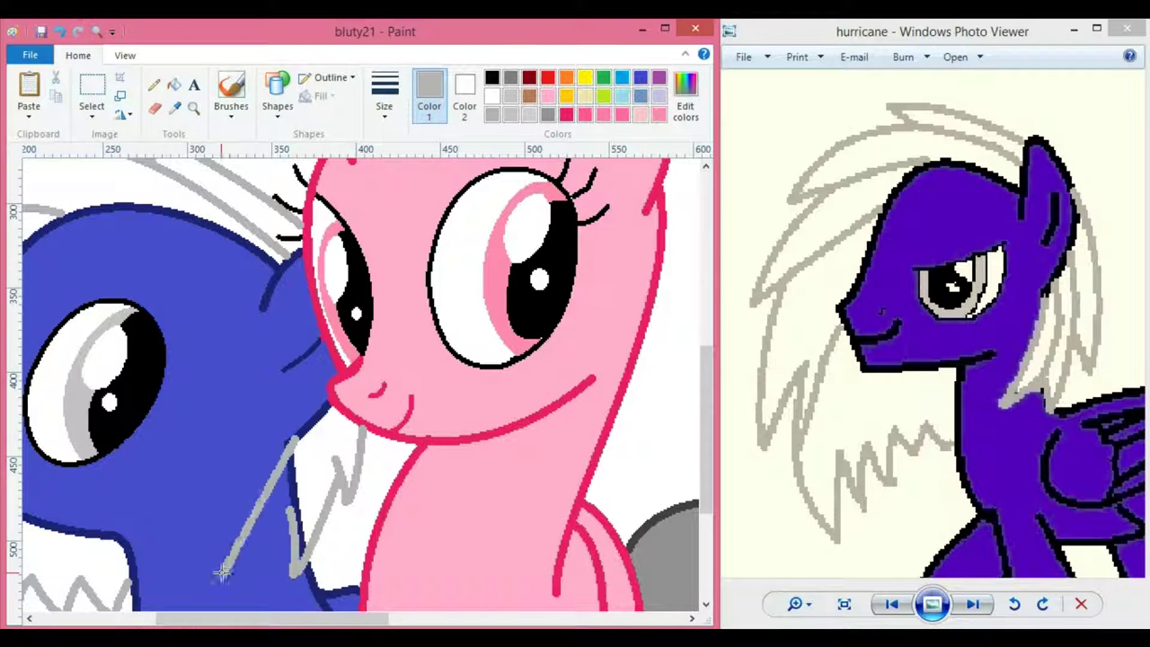
pyautogui.moveTo(295, 441); pyautogui.dragTo(237, 571)
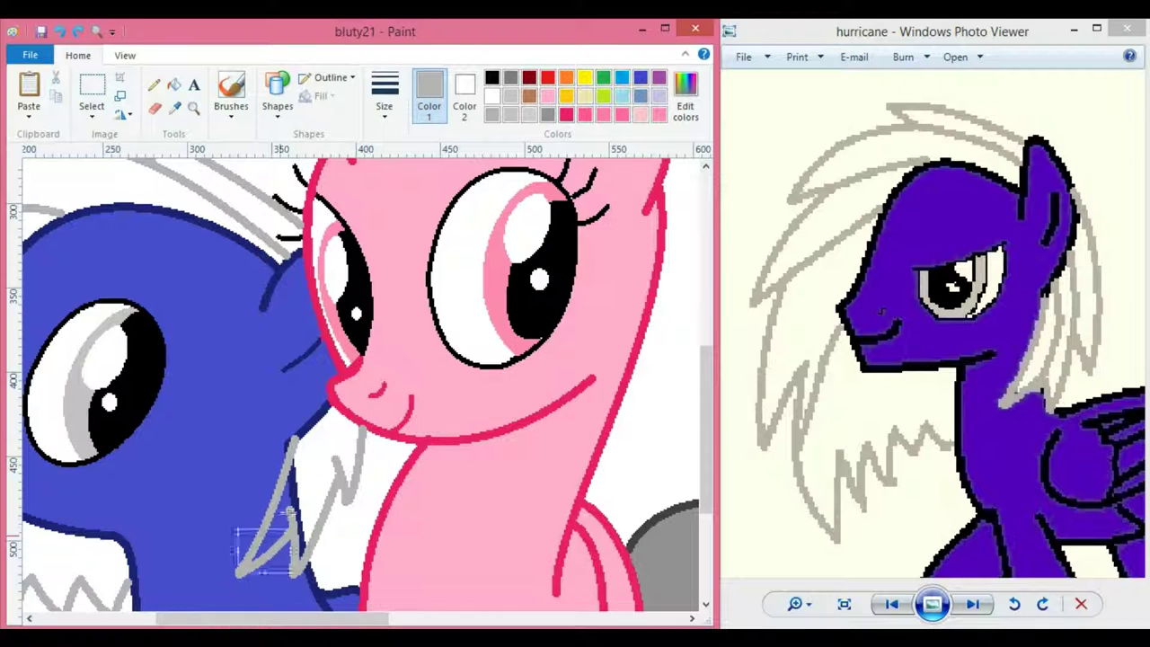
pyautogui.click(174, 83)
pyautogui.moveTo(304, 618); pyautogui.dragTo(209, 618)
pyautogui.scroll(-3, 256, 517)
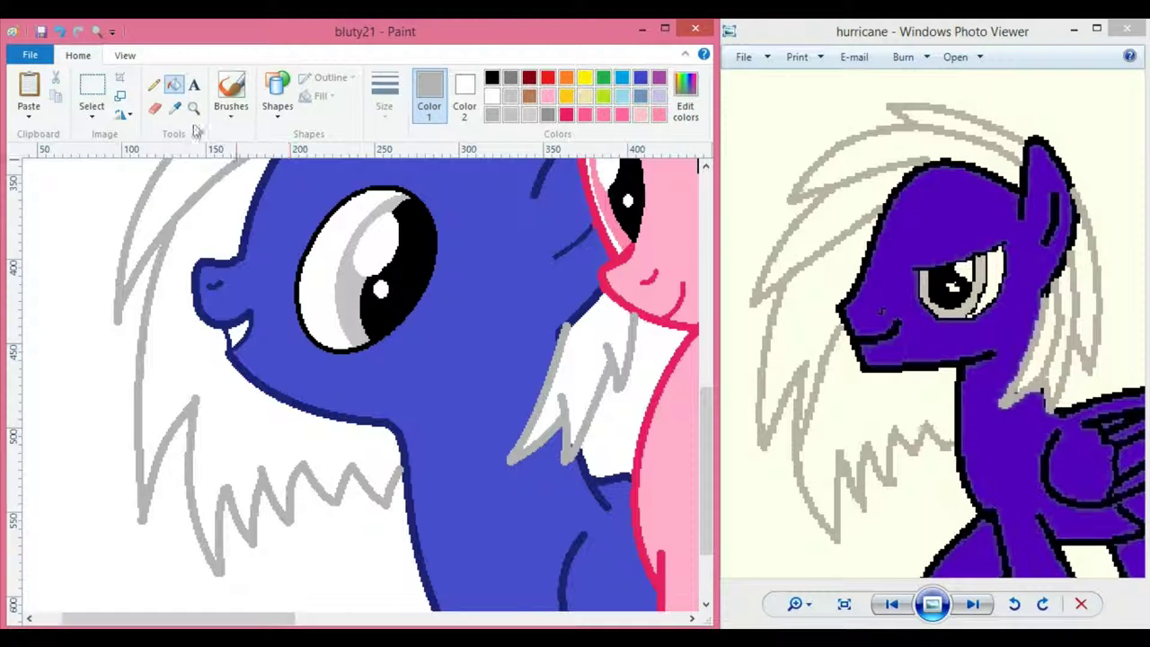
# - Touch up the blue pony's dark navy neck outline beside the mane locks behind its neck
pyautogui.click(246, 231)
pyautogui.click(278, 90)
pyautogui.click(268, 151)
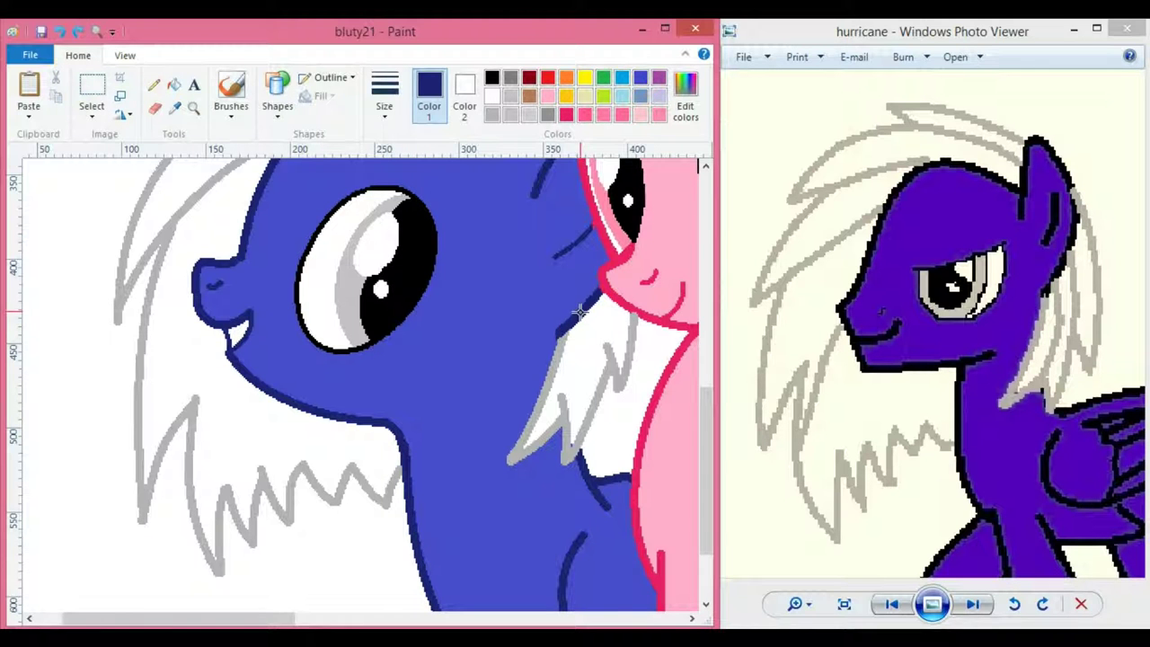
pyautogui.click(191, 108)
pyautogui.click(619, 456)
pyautogui.click(193, 296)
pyautogui.click(155, 84)
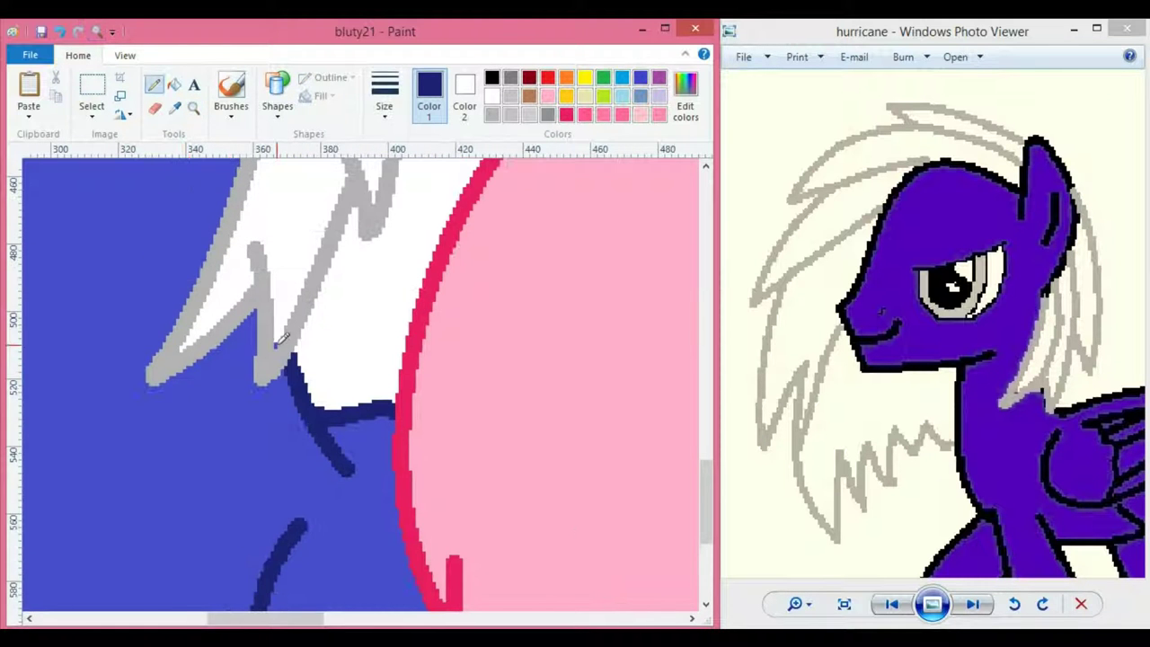
pyautogui.click(194, 110)
pyautogui.rightClick(194, 387)
pyautogui.rightClick(194, 387)
pyautogui.rightClick(194, 386)
pyautogui.rightClick(194, 386)
pyautogui.click(194, 386)
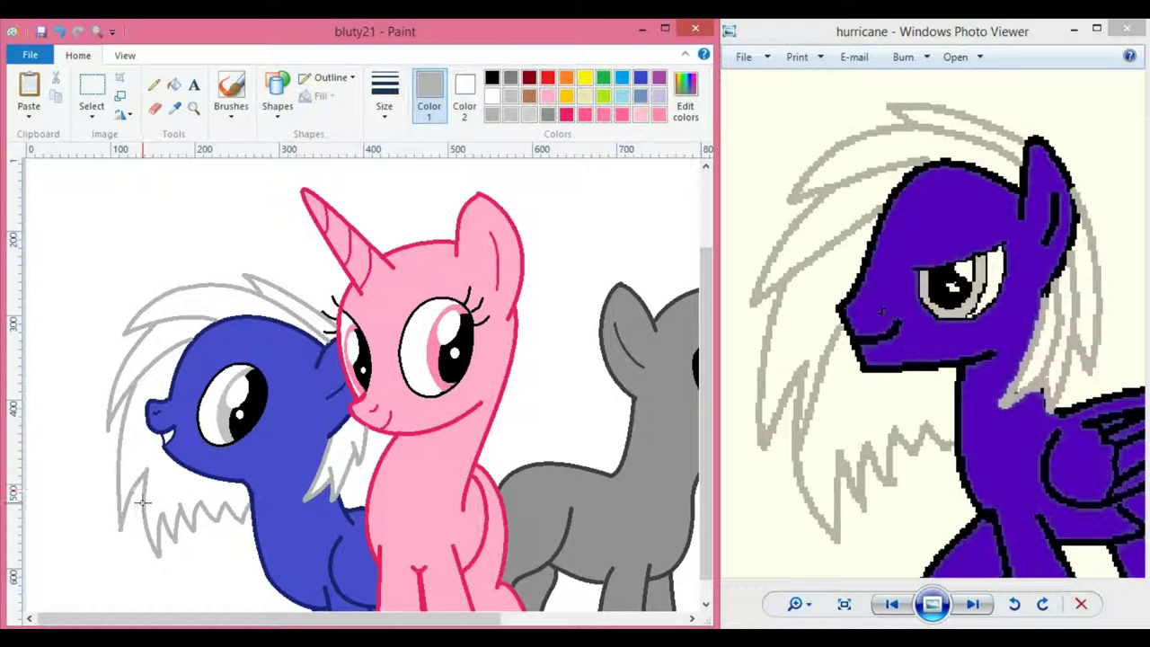
# - Draw a light grey curve from the blue pony's chin down to the front mane lock and erase the lock's protruding tip
pyautogui.moveTo(1010, 324); pyautogui.dragTo(992, 332)
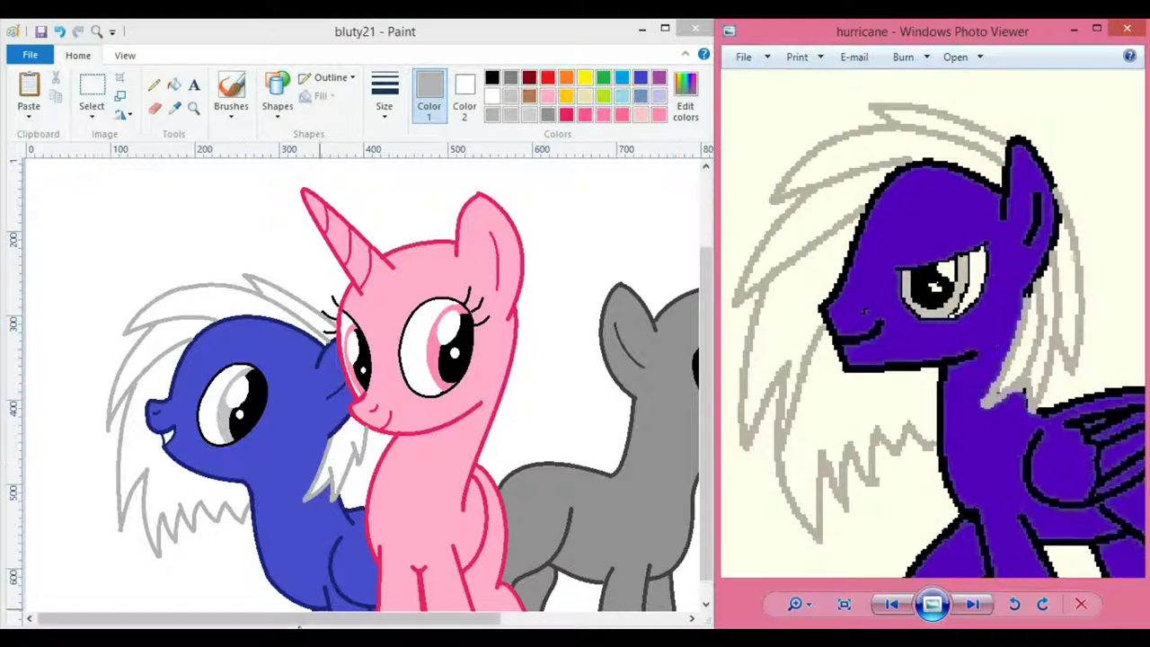
pyautogui.click(305, 619)
pyautogui.click(194, 110)
pyautogui.click(185, 488)
pyautogui.click(278, 97)
pyautogui.click(290, 137)
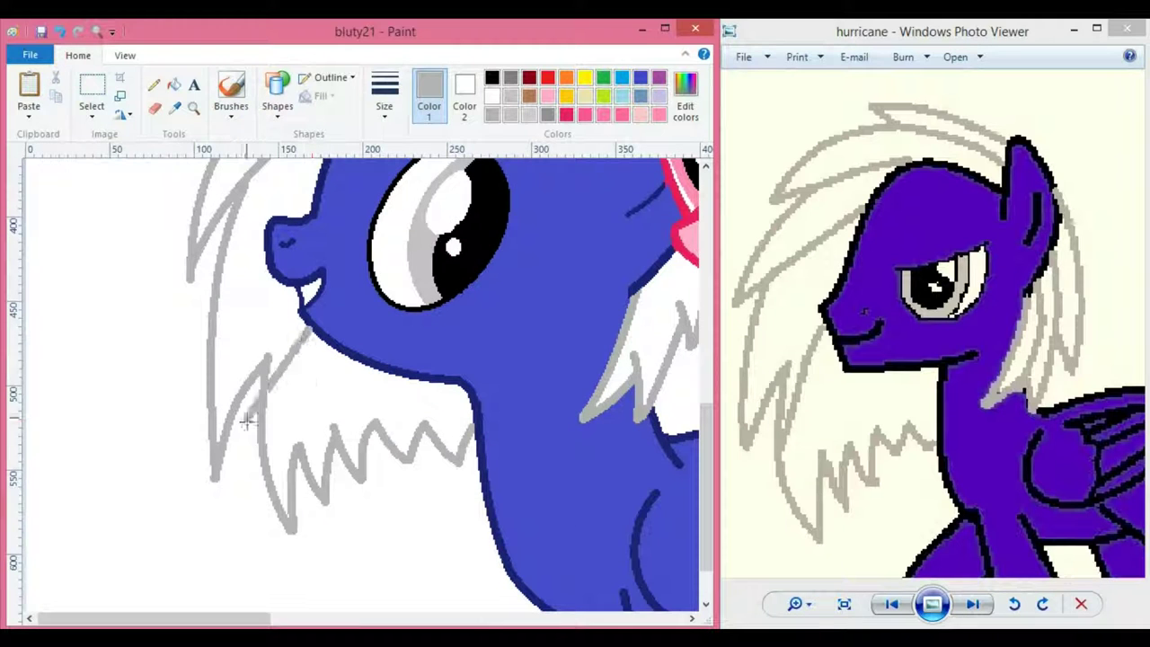
pyautogui.scroll(3, 269, 306)
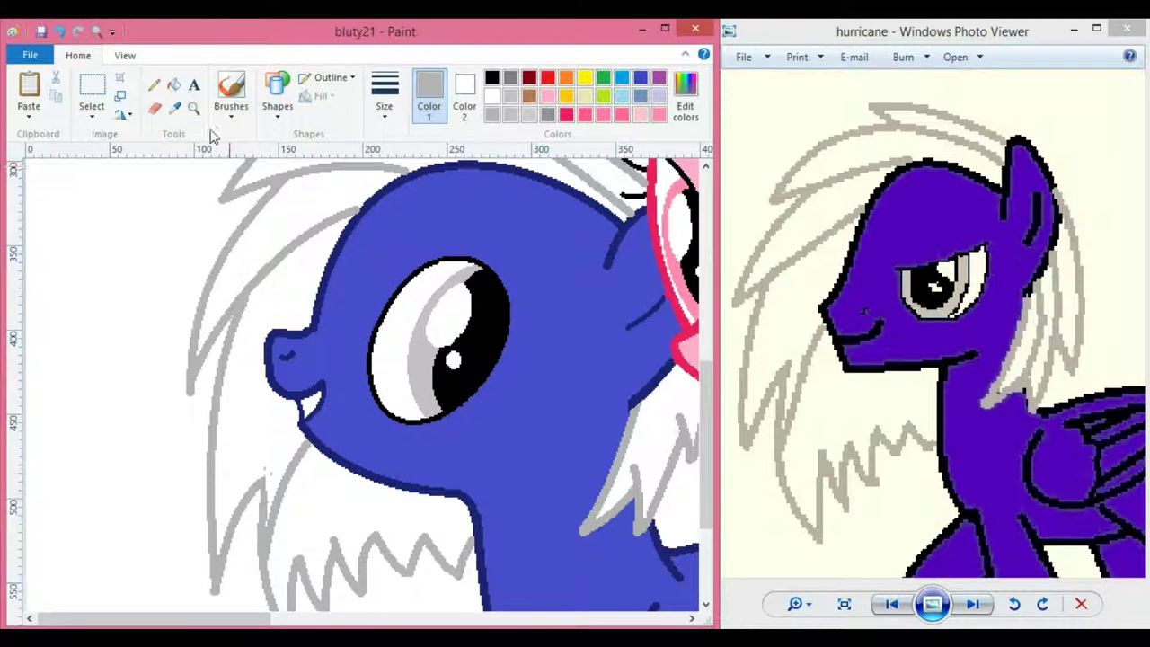
pyautogui.click(300, 490)
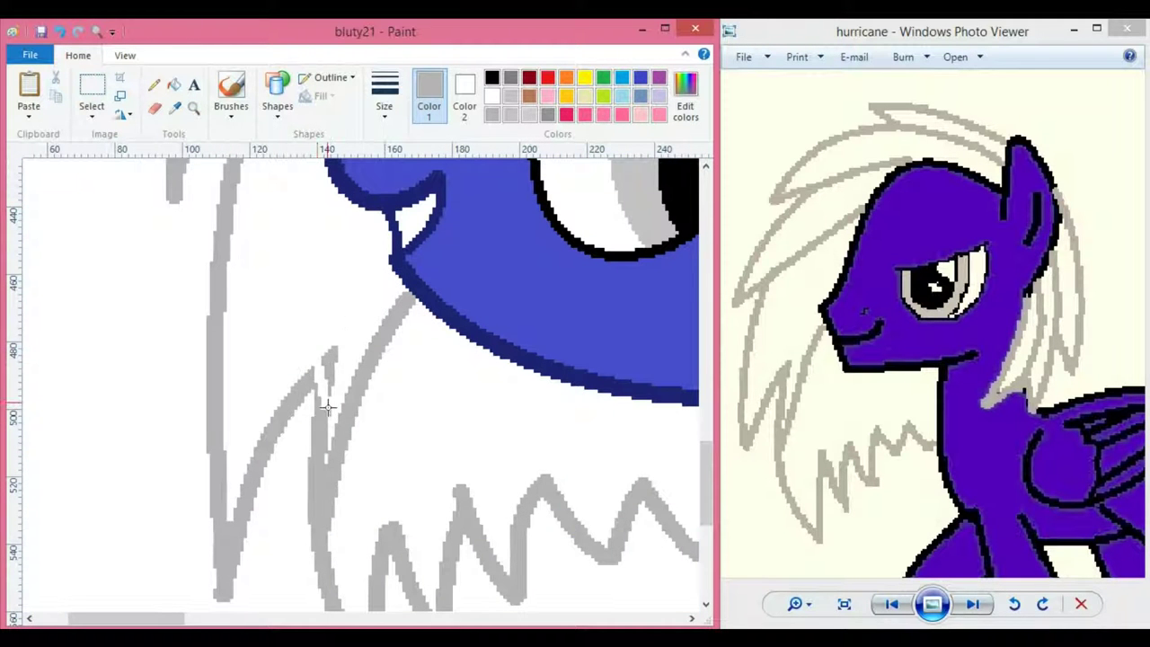
pyautogui.click(357, 263)
pyautogui.click(174, 85)
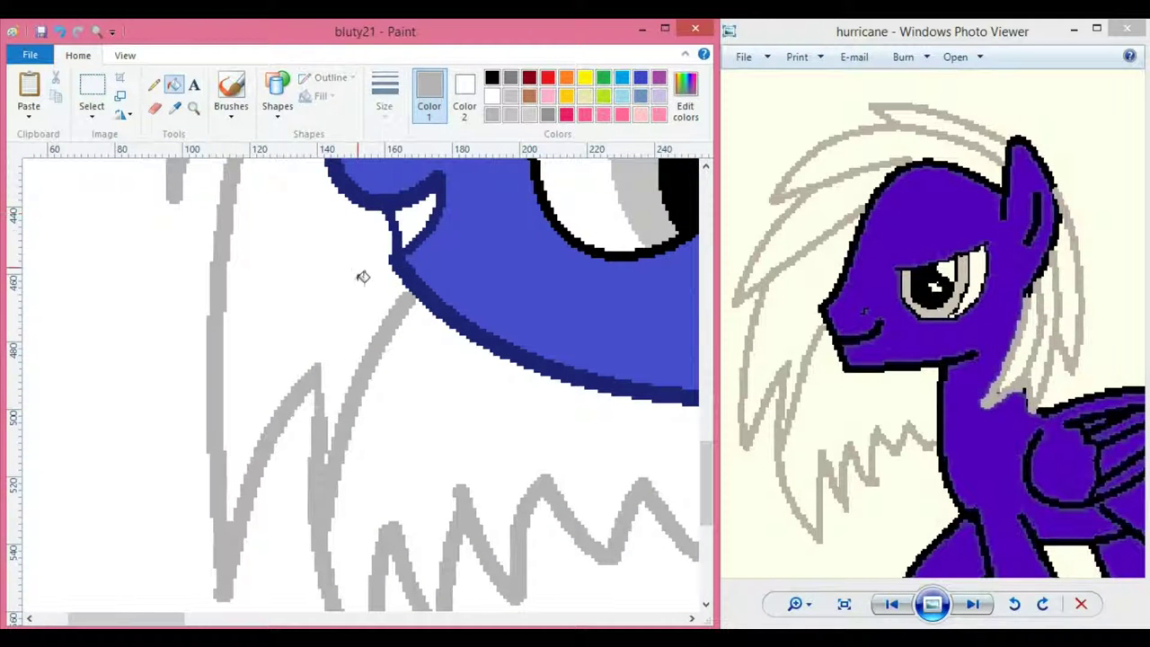
# - Connect the ends of the light grey mane strokes to the blue pony's forehead outline
pyautogui.scroll(4, 356, 269)
pyautogui.click(214, 618)
pyautogui.scroll(1, 216, 564)
pyautogui.click(278, 94)
pyautogui.click(295, 137)
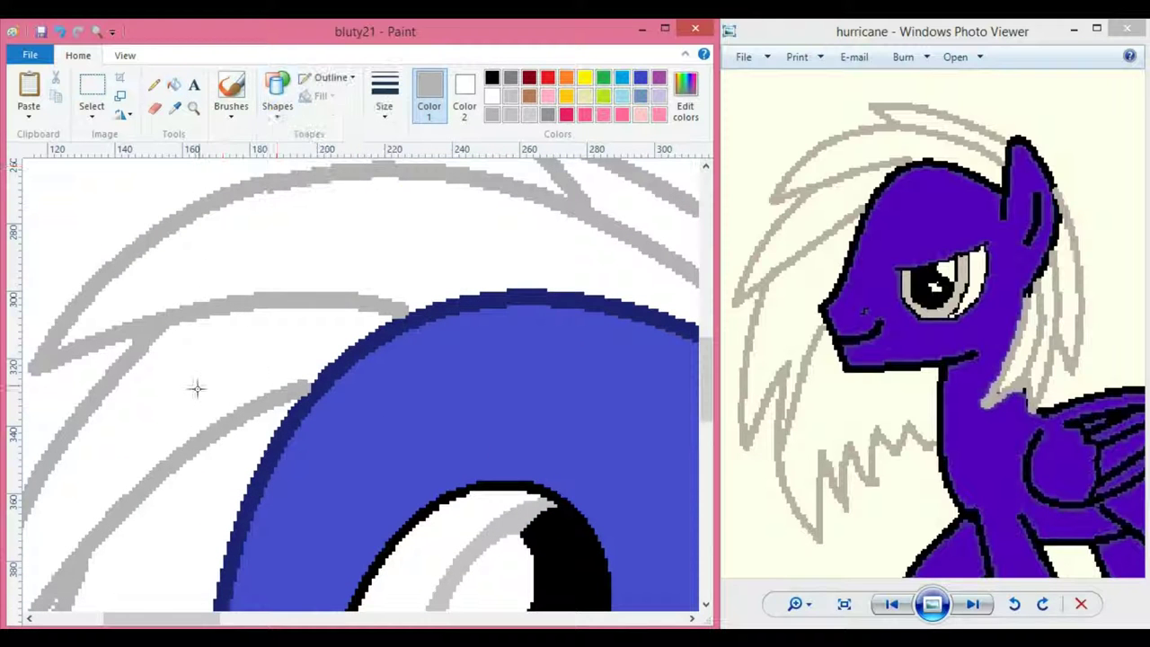
pyautogui.click(292, 359)
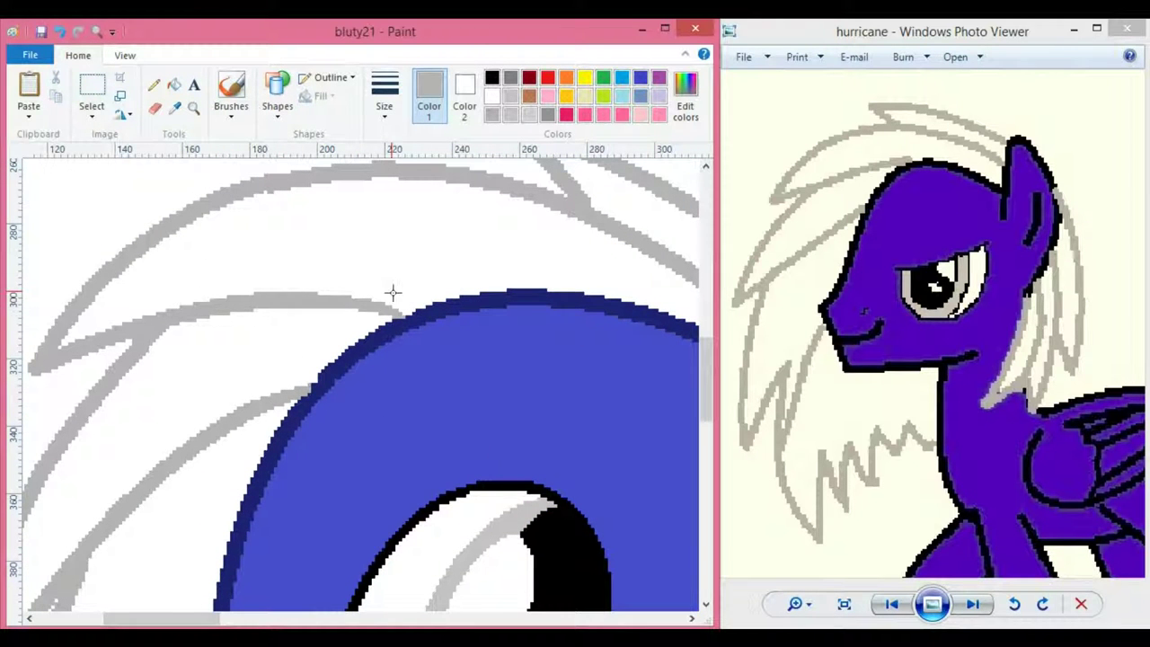
# - Restore the pink face outline and the dark navy head outline where the upper mane strokes overlap them
pyautogui.moveTo(172, 619); pyautogui.dragTo(244, 620)
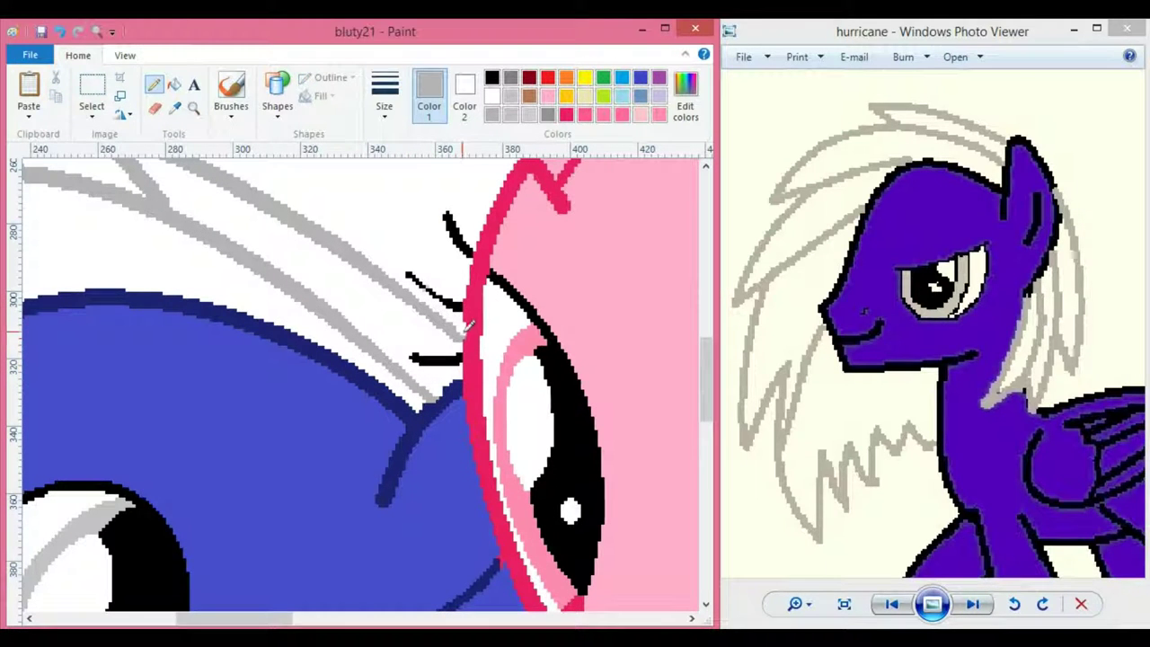
pyautogui.click(175, 107)
pyautogui.click(470, 320)
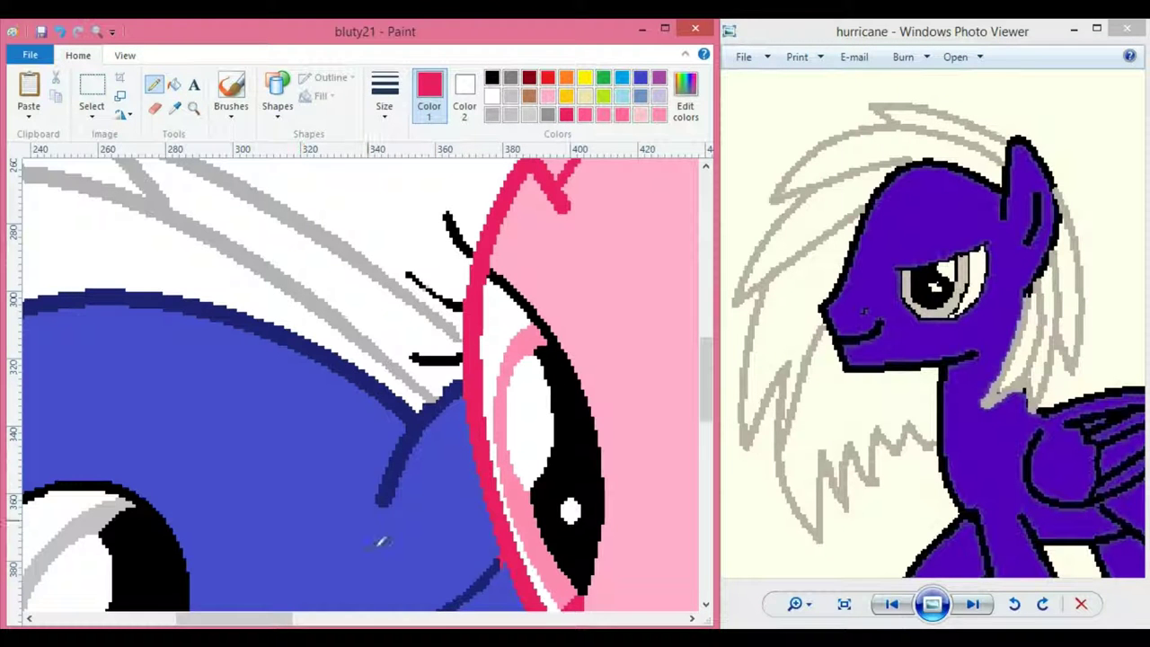
pyautogui.click(174, 107)
pyautogui.click(449, 391)
pyautogui.moveTo(233, 619); pyautogui.dragTo(178, 620)
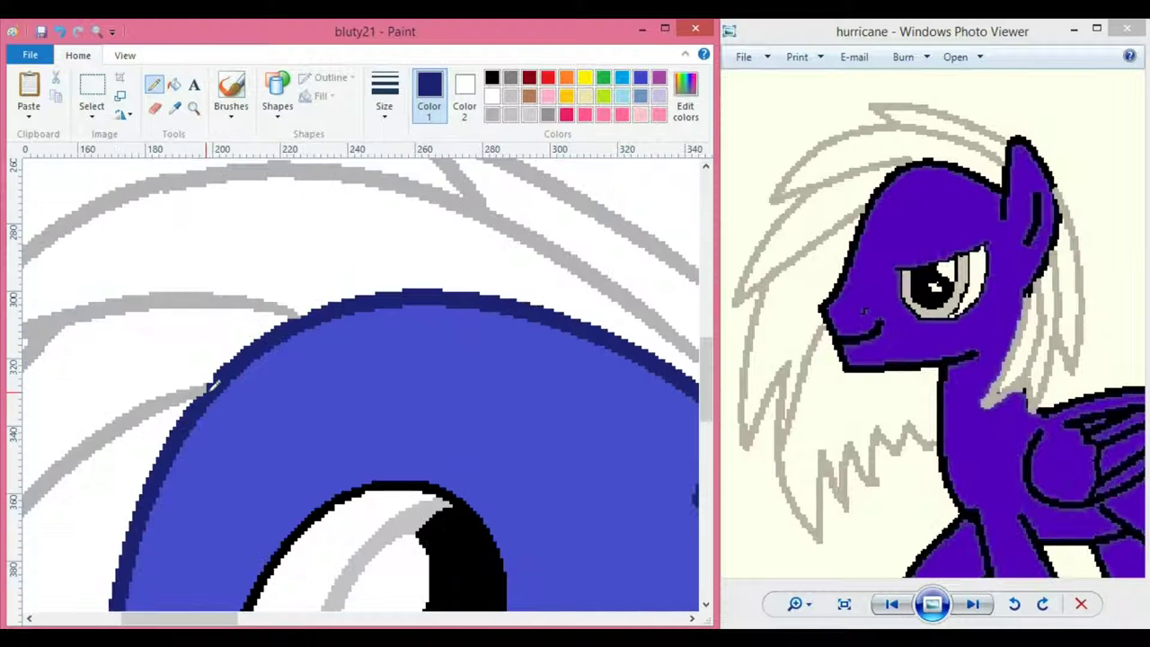
pyautogui.scroll(-4, 219, 404)
# - Repair the pink muzzle outline and the dark navy neck outline where the locks behind the blue pony's neck meet them
pyautogui.click(194, 109)
pyautogui.rightClick(162, 352)
pyautogui.rightClick(162, 352)
pyautogui.rightClick(162, 352)
pyautogui.rightClick(161, 356)
pyautogui.click(270, 333)
pyautogui.click(180, 373)
pyautogui.click(361, 414)
pyautogui.click(174, 107)
pyautogui.click(296, 287)
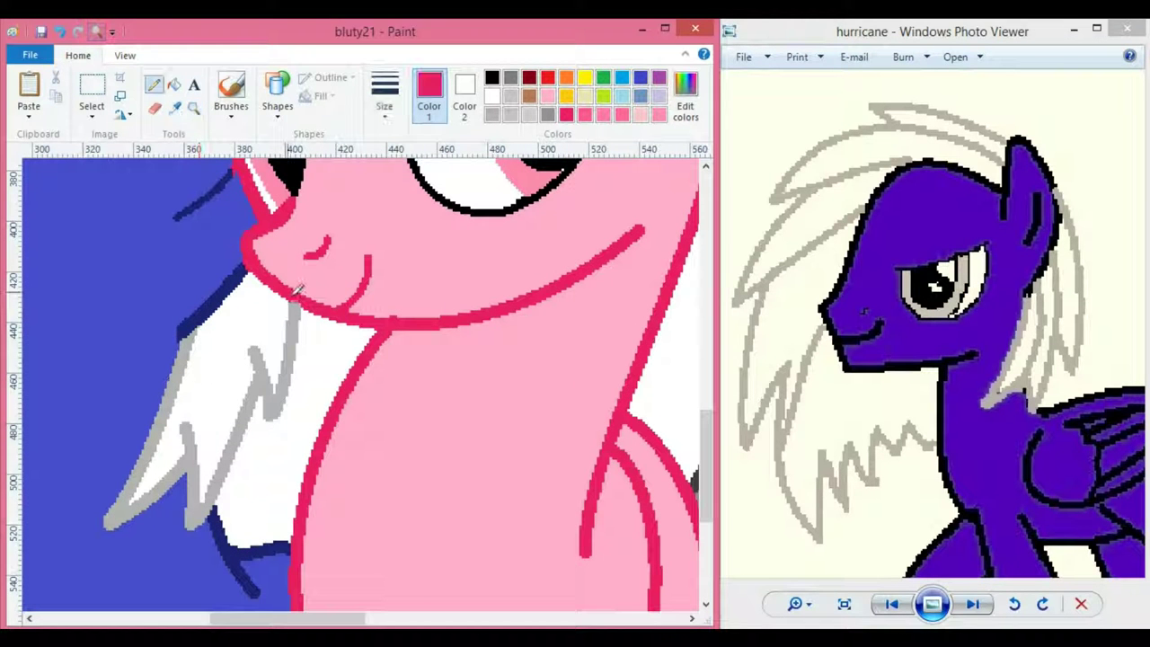
pyautogui.click(176, 108)
pyautogui.click(248, 267)
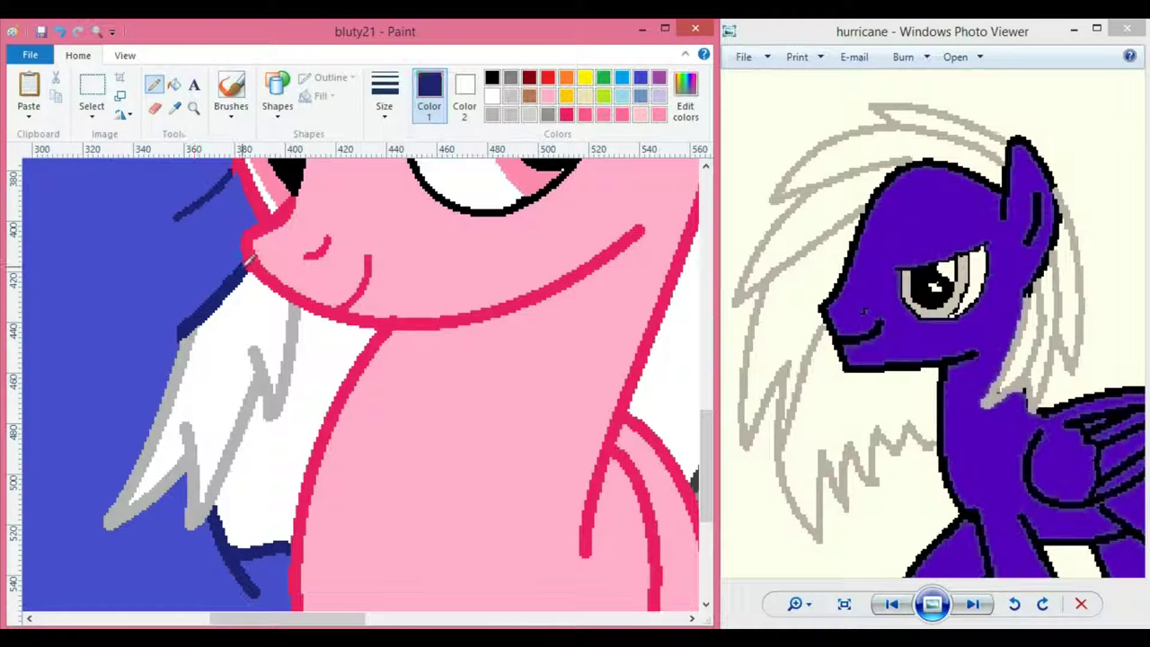
# - Bring up the WritenLightning(flip) reference picture in Windows Photo Viewer
pyautogui.click(194, 109)
pyautogui.rightClick(235, 272)
pyautogui.rightClick(236, 272)
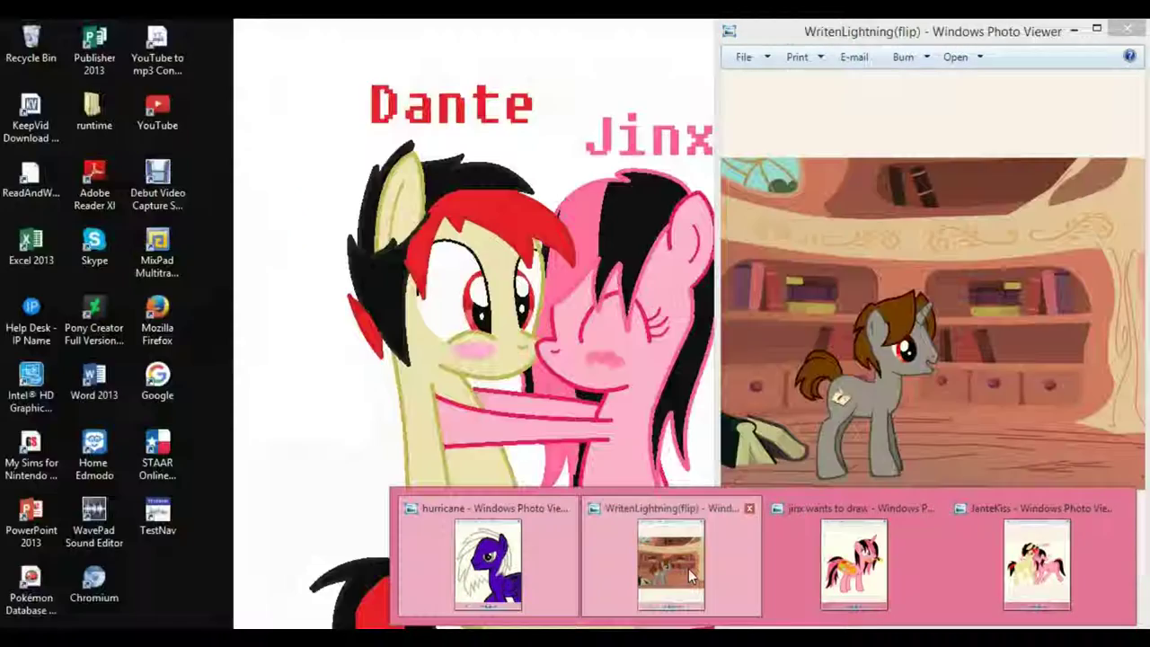
pyautogui.click(688, 568)
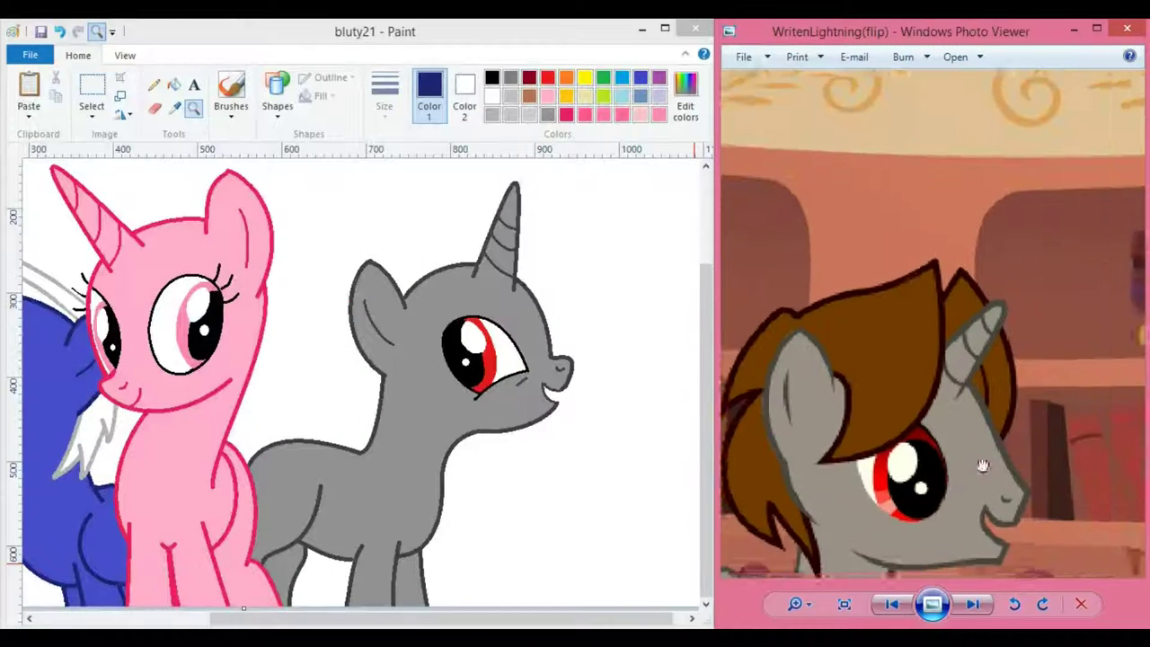
# - Paste the picture Fear and james mlp into the drawing from the fear and james pony x3 folder in my ponys
pyautogui.click(27, 121)
pyautogui.click(17, 117)
pyautogui.moveTo(4, 118); pyautogui.dragTo(7, 117)
pyautogui.click(29, 119)
pyautogui.click(4, 207)
pyautogui.click(32, 113)
pyautogui.click(63, 154)
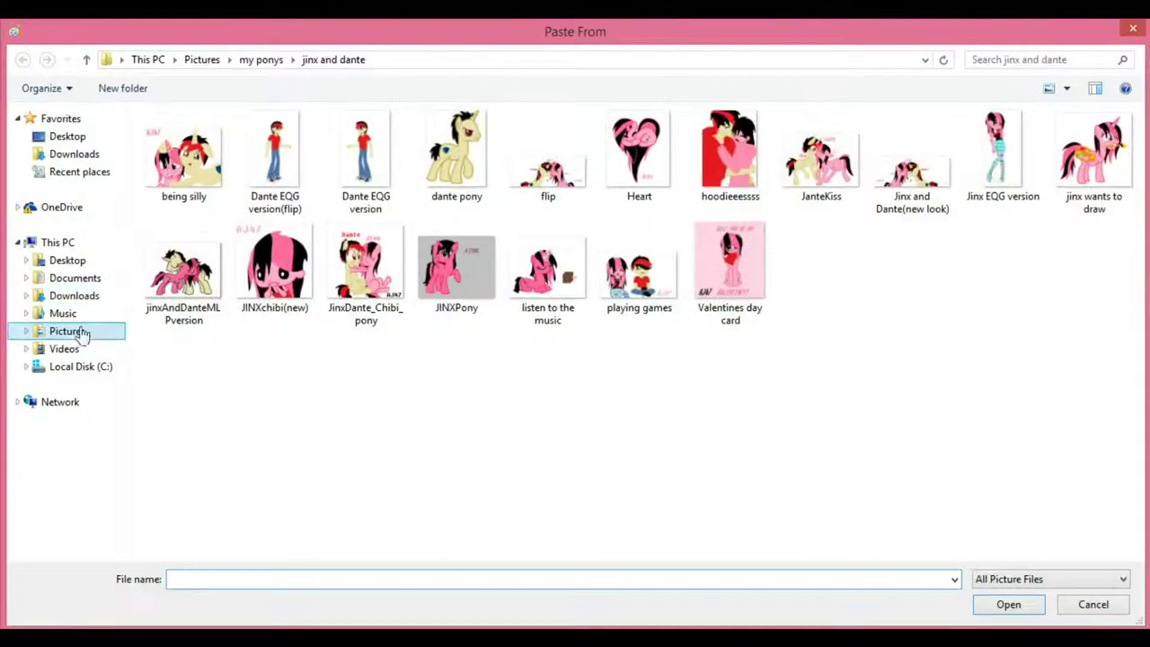
pyautogui.click(66, 331)
pyautogui.doubleClick(968, 151)
pyautogui.doubleClick(275, 143)
pyautogui.click(187, 180)
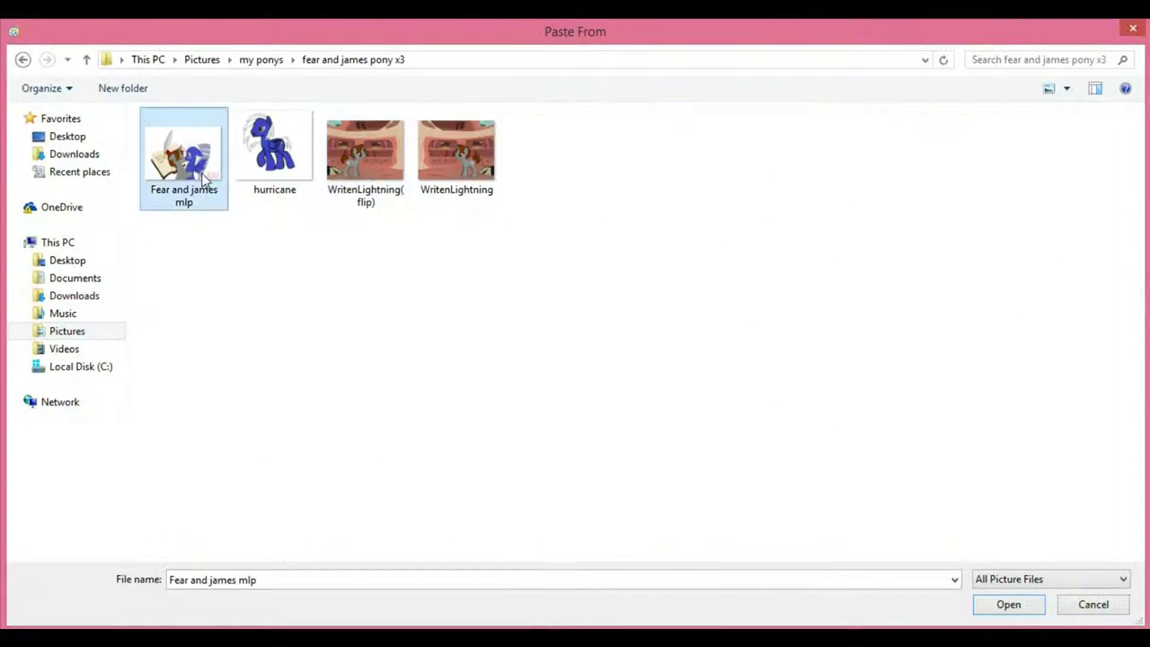
pyautogui.doubleClick(187, 180)
# - Sample the brown mane colour from the pasted picture, save it as a custom colour and undo the paste
pyautogui.click(445, 386)
pyautogui.click(368, 293)
pyautogui.click(684, 89)
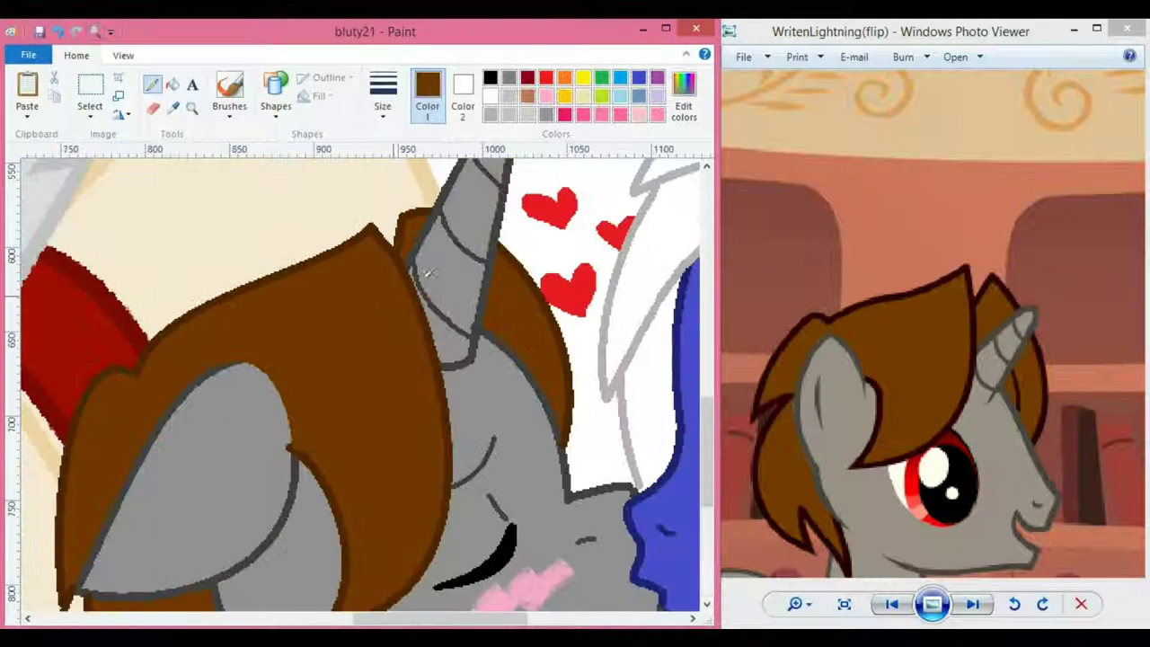
pyautogui.click(201, 445)
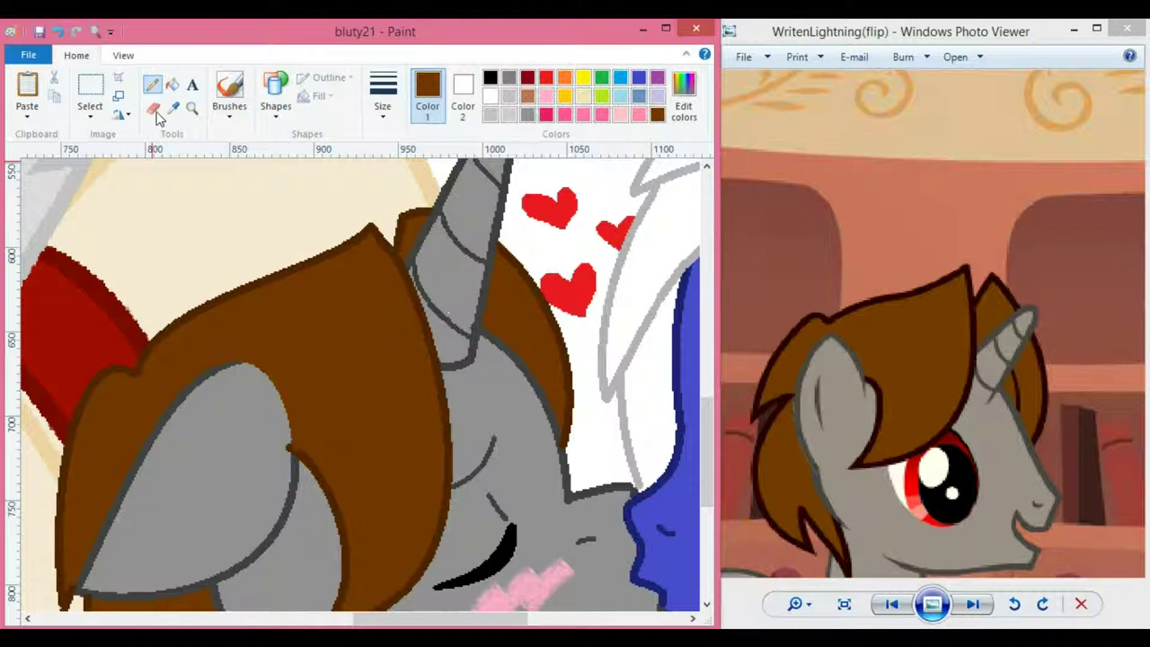
pyautogui.hotkey('ctrl', 'z')
# - Choose the Curve shape and a line width for outlining the grey pony's mane
pyautogui.click(193, 108)
pyautogui.rightClick(191, 285)
pyautogui.rightClick(190, 285)
pyautogui.click(191, 289)
pyautogui.click(153, 84)
pyautogui.moveTo(270, 618); pyautogui.dragTo(454, 618)
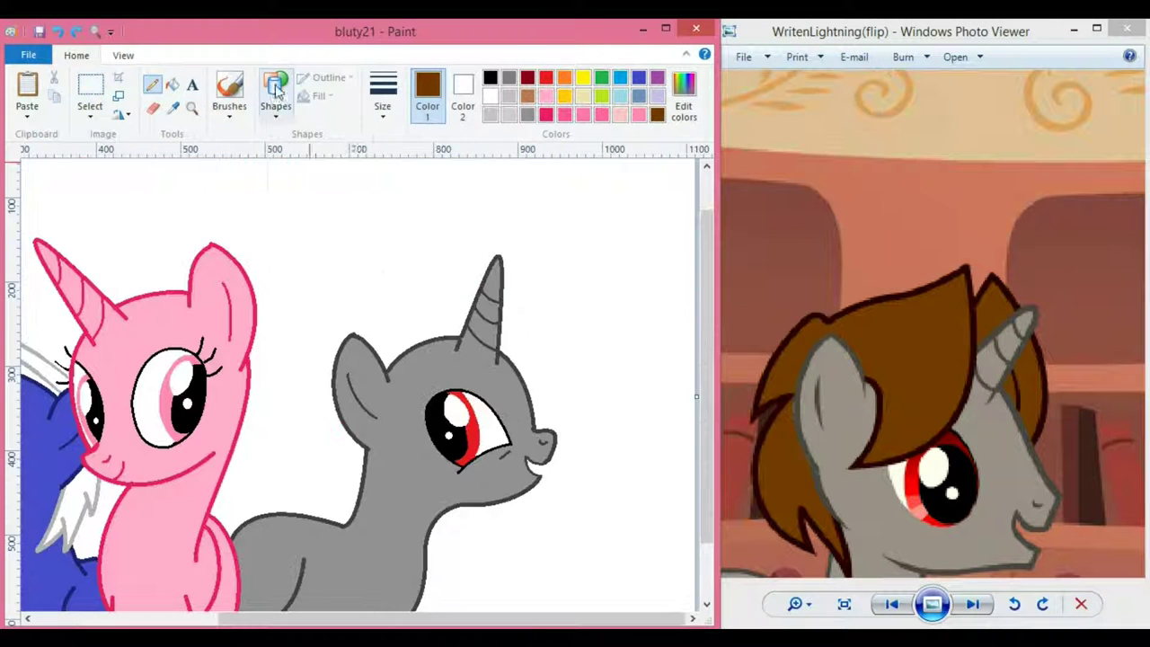
pyautogui.click(272, 102)
pyautogui.click(192, 109)
pyautogui.click(477, 387)
pyautogui.scroll(1, 477, 387)
pyautogui.click(275, 101)
pyautogui.click(288, 134)
pyautogui.scroll(-1, 412, 340)
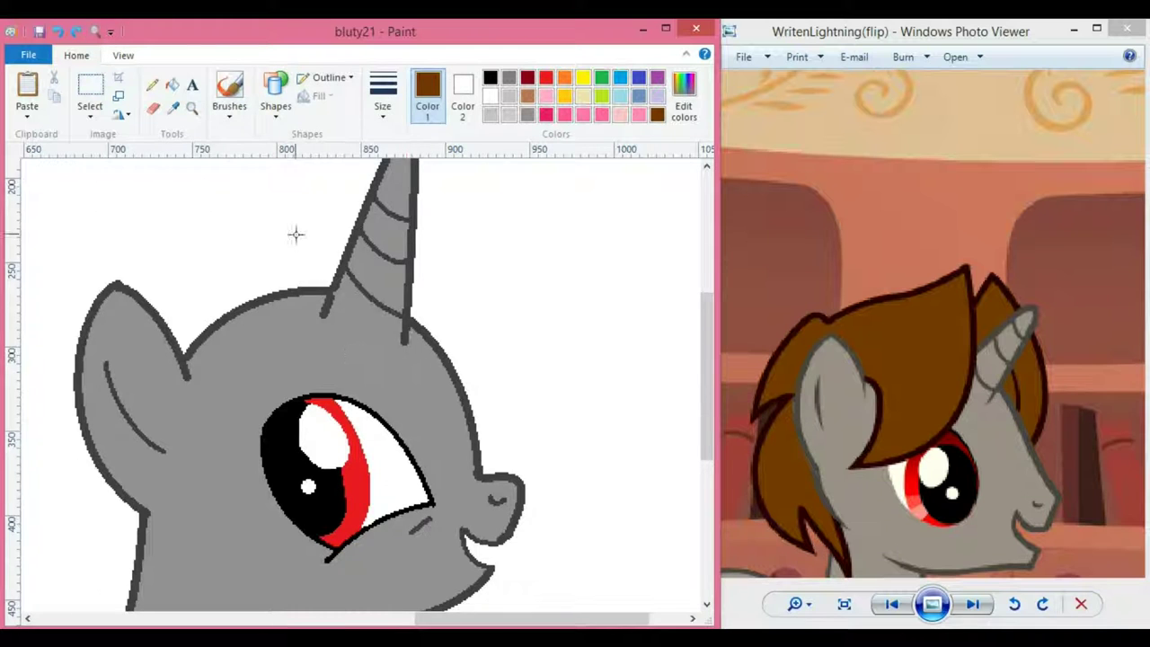
pyautogui.scroll(1, 290, 222)
pyautogui.click(383, 100)
pyautogui.click(411, 218)
# - Paste the Fear and james mlp picture again and sample its dark brown mane outline as the drawing colour
pyautogui.click(683, 100)
pyautogui.click(205, 446)
pyautogui.click(27, 107)
pyautogui.click(43, 154)
pyautogui.doubleClick(186, 157)
pyautogui.click(174, 108)
pyautogui.scroll(-6, 395, 405)
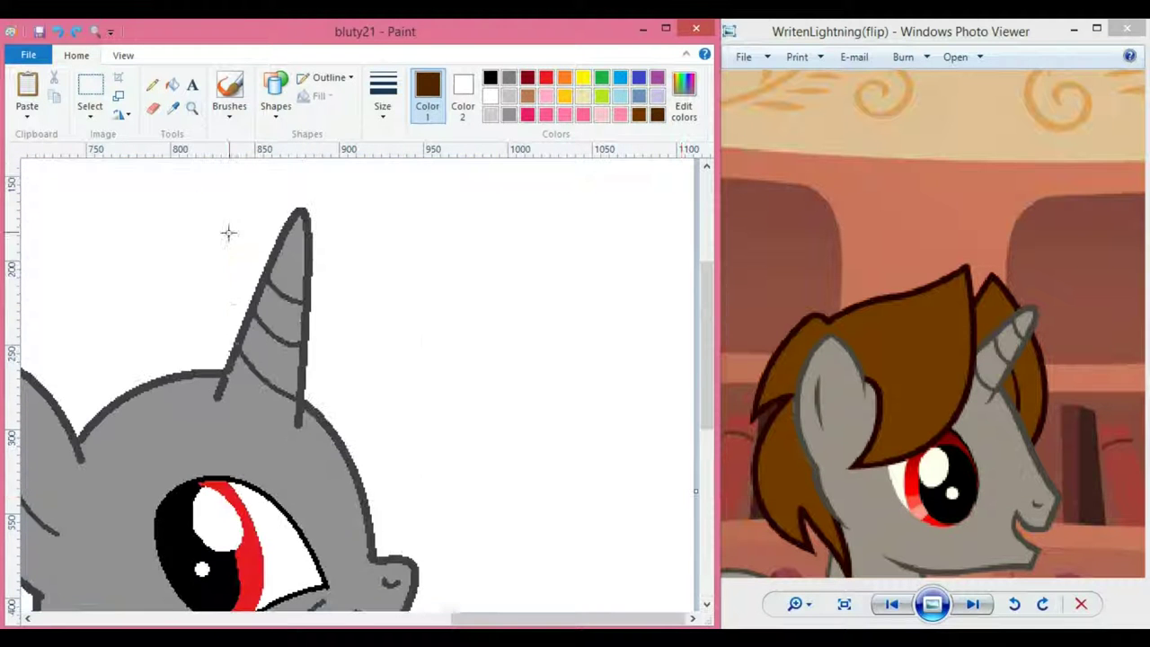
# - Draw a dark brown curve from the base of the grey pony's ear down to a point beside the eye
pyautogui.moveTo(226, 231); pyautogui.dragTo(154, 528)
pyautogui.moveTo(193, 387)
pyautogui.mouseDown()
pyautogui.moveTo(344, 508)
pyautogui.moveTo(364, 477)
pyautogui.mouseUp()
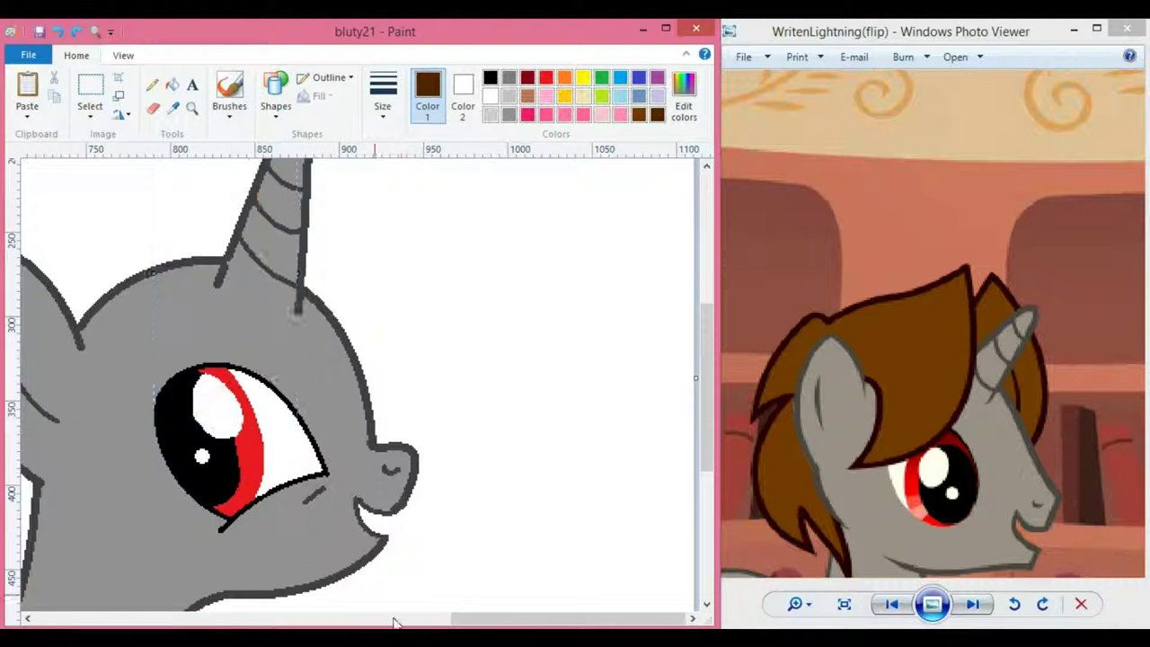
pyautogui.moveTo(501, 618); pyautogui.dragTo(426, 618)
pyautogui.moveTo(274, 301); pyautogui.dragTo(334, 487)
pyautogui.moveTo(306, 396); pyautogui.dragTo(370, 378)
# - Draw the fringe's front edge as a dark brown curve from that point across the eye and horn up to a peak
pyautogui.moveTo(372, 483)
pyautogui.mouseDown()
pyautogui.moveTo(344, 465)
pyautogui.moveTo(432, 431)
pyautogui.moveTo(441, 342)
pyautogui.mouseUp()
pyautogui.scroll(2, 395, 440)
pyautogui.scroll(-1, 445, 377)
pyautogui.moveTo(449, 423); pyautogui.dragTo(559, 416)
pyautogui.moveTo(560, 228); pyautogui.dragTo(541, 209)
pyautogui.click(657, 218)
# - Draw the mane's top edge as a dark brown curve sweeping back from the fringe's peak above the ear
pyautogui.moveTo(431, 207)
pyautogui.mouseDown()
pyautogui.moveTo(205, 359)
pyautogui.moveTo(184, 335)
pyautogui.mouseUp()
pyautogui.moveTo(398, 231)
pyautogui.mouseDown()
pyautogui.moveTo(159, 236)
pyautogui.moveTo(207, 265)
pyautogui.mouseUp()
pyautogui.click(250, 519)
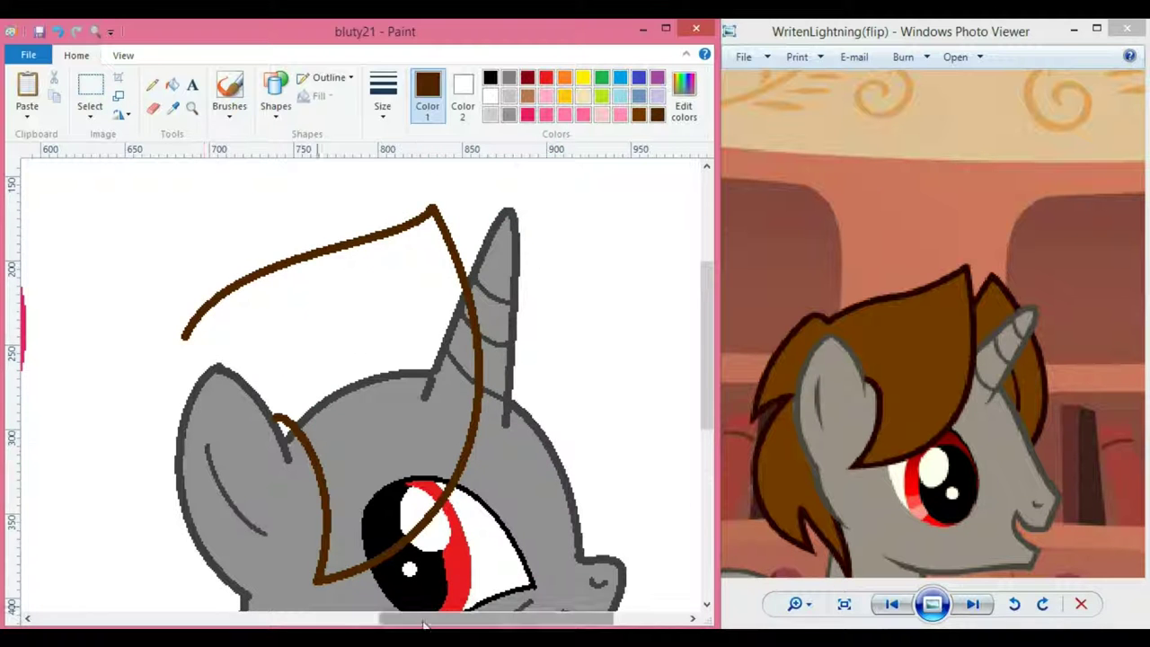
# - Continue the dark brown mane outline with a small bump and a long curve down behind the grey pony's ear
pyautogui.moveTo(408, 618); pyautogui.dragTo(309, 618)
pyautogui.scroll(-1, 387, 431)
pyautogui.moveTo(473, 226); pyautogui.dragTo(398, 415)
pyautogui.click(445, 177)
pyautogui.click(385, 299)
pyautogui.moveTo(385, 299); pyautogui.dragTo(394, 305)
pyautogui.moveTo(394, 414); pyautogui.dragTo(383, 421)
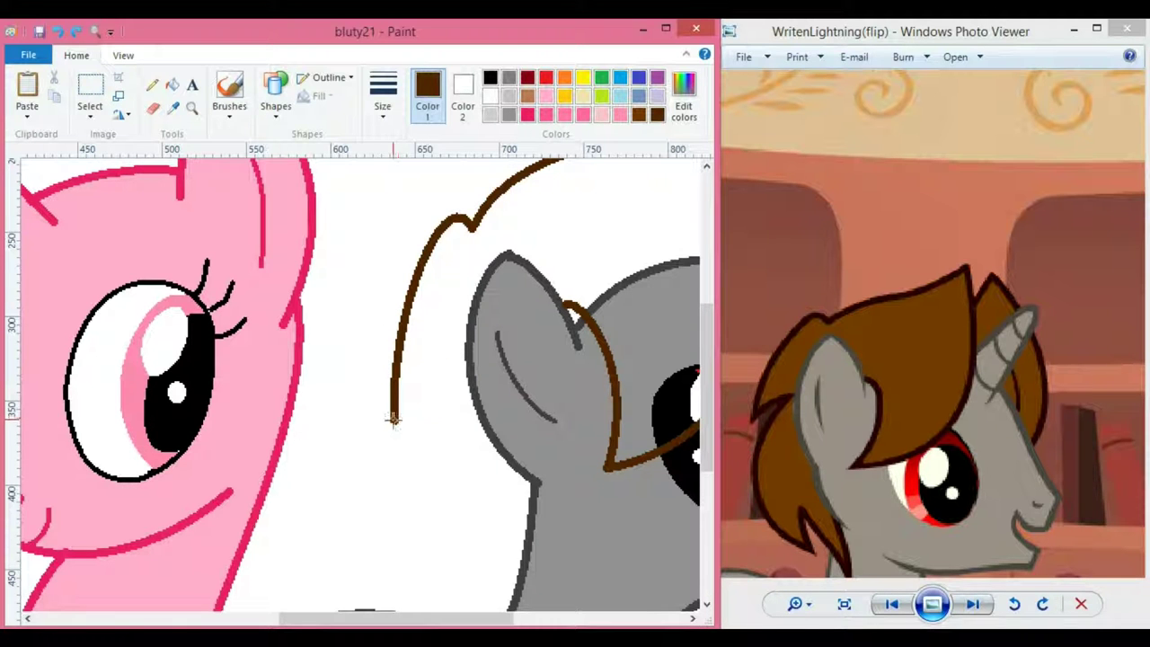
# - Draw the mane's spiky lower locks behind the ear and close them with a curve along the grey pony's neck
pyautogui.scroll(-1, 438, 296)
pyautogui.moveTo(443, 252); pyautogui.dragTo(475, 460)
pyautogui.click(411, 310)
pyautogui.moveTo(400, 419); pyautogui.dragTo(393, 381)
pyautogui.moveTo(467, 403)
pyautogui.mouseDown()
pyautogui.moveTo(476, 459)
pyautogui.moveTo(517, 501)
pyautogui.mouseUp()
pyautogui.moveTo(537, 377)
pyautogui.mouseDown()
pyautogui.moveTo(521, 498)
pyautogui.moveTo(530, 482)
pyautogui.mouseUp()
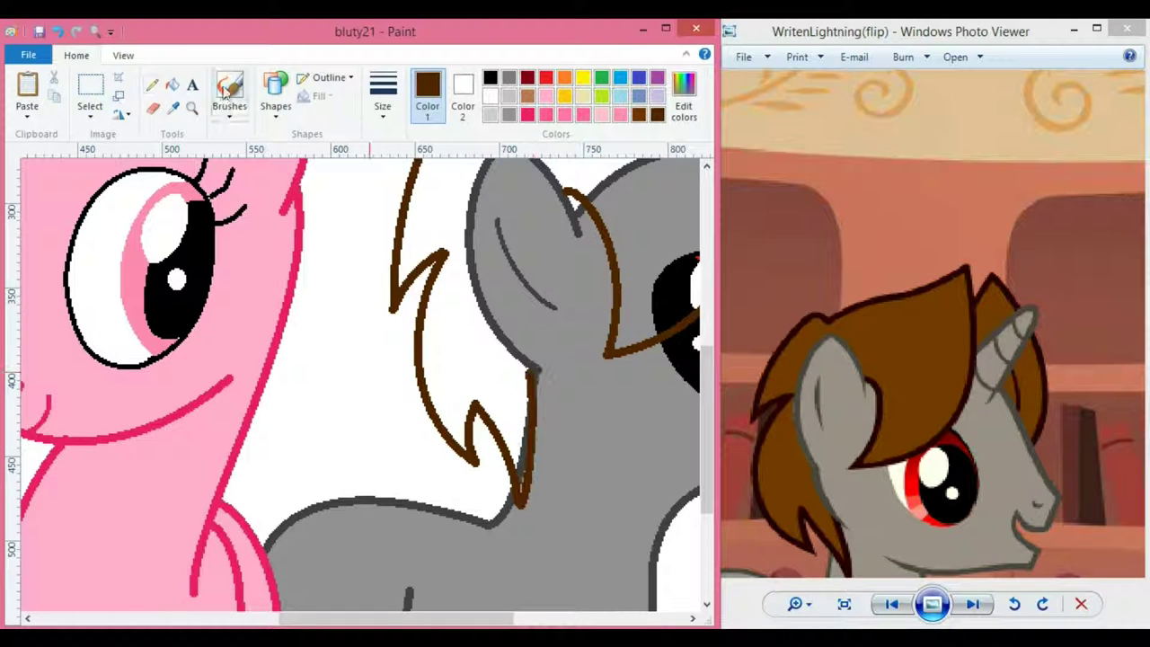
# - Fill the grey neck area inside the rear mane lock with white and clean up the leftovers
pyautogui.click(192, 109)
pyautogui.doubleClick(512, 402)
pyautogui.click(192, 85)
pyautogui.click(172, 85)
pyautogui.rightClick(183, 431)
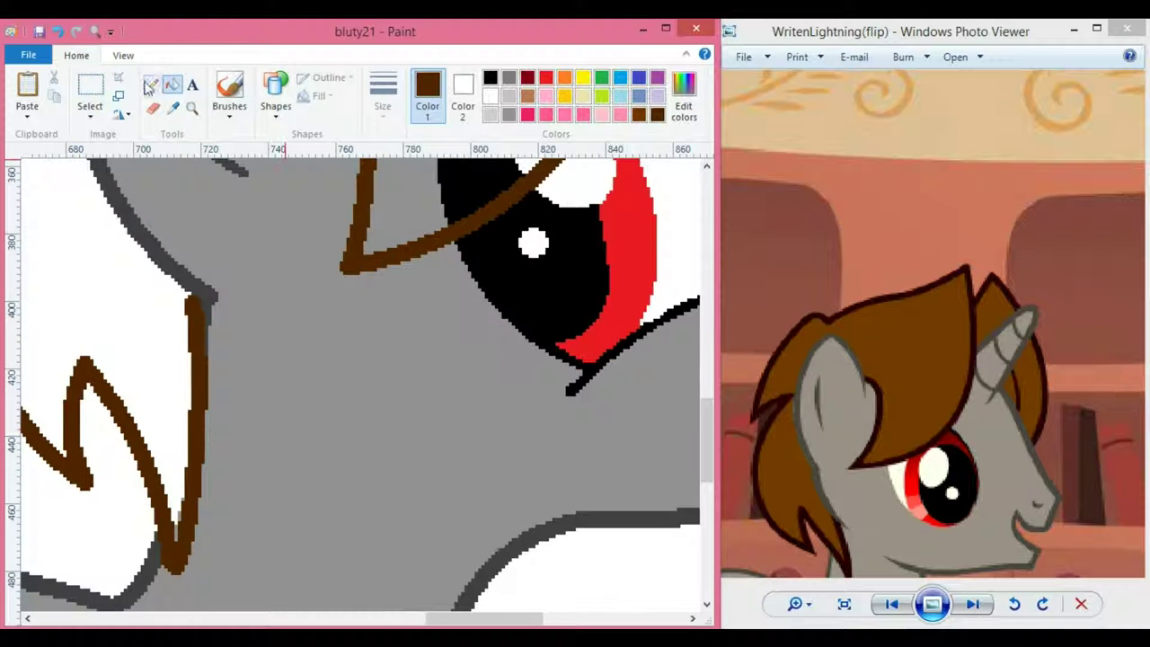
pyautogui.click(149, 85)
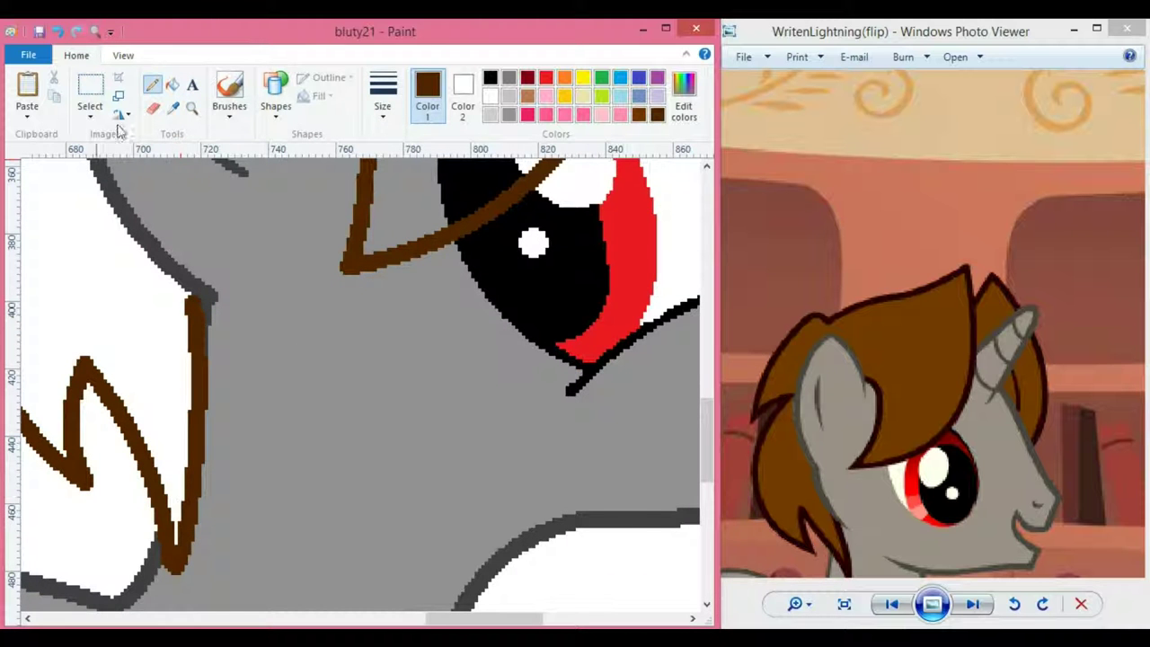
# - Choose the Curve shape for drawing the mane lock behind the grey pony's horn
pyautogui.scroll(-5, 128, 270)
pyautogui.click(276, 106)
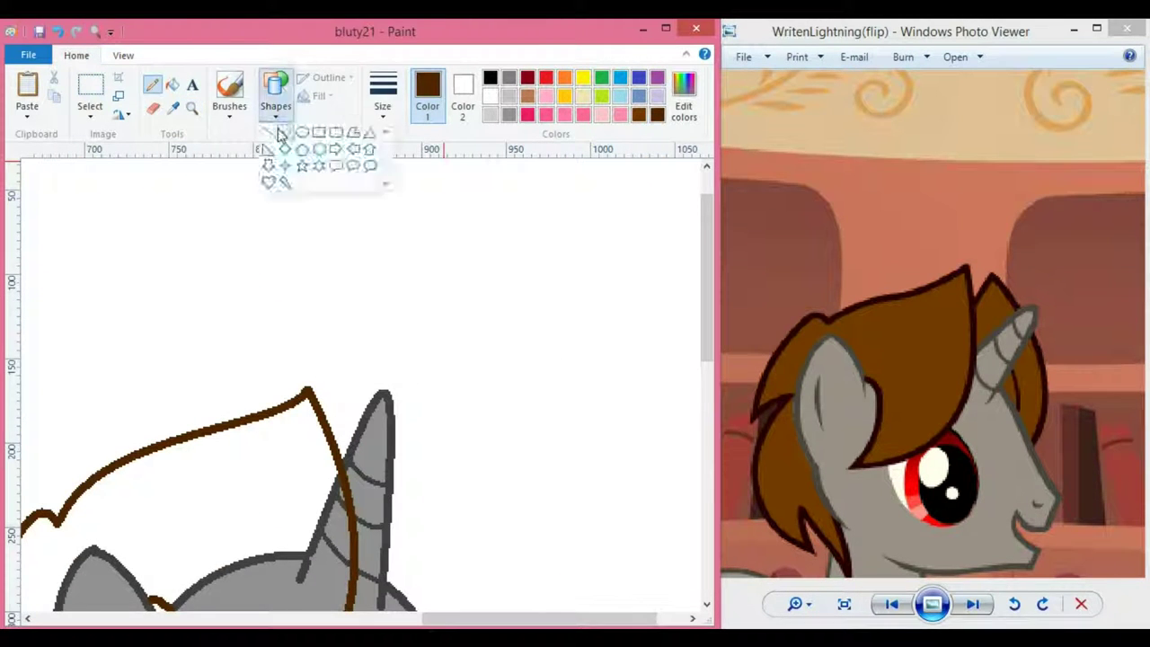
pyautogui.click(278, 133)
pyautogui.scroll(-2, 313, 324)
pyautogui.moveTo(355, 258)
pyautogui.mouseDown()
pyautogui.moveTo(456, 464)
pyautogui.moveTo(444, 547)
pyautogui.mouseUp()
pyautogui.moveTo(425, 308); pyautogui.dragTo(395, 242)
pyautogui.moveTo(441, 333)
pyautogui.mouseDown()
pyautogui.moveTo(495, 343)
pyautogui.moveTo(488, 360)
pyautogui.mouseUp()
pyautogui.hotkey('ctrl', 'z')
# - Draw the mane lock behind the horn as a dark brown curve from the fringe edge down to the forehead
pyautogui.moveTo(355, 253)
pyautogui.mouseDown()
pyautogui.moveTo(456, 476)
pyautogui.moveTo(449, 553)
pyautogui.mouseUp()
pyautogui.moveTo(413, 297); pyautogui.dragTo(395, 231)
pyautogui.moveTo(469, 380); pyautogui.dragTo(515, 351)
pyautogui.click(651, 413)
# - Fill the parts of the grey pony's head and horn covered by the fringe with white
pyautogui.click(193, 108)
pyautogui.rightClick(256, 279)
pyautogui.rightClick(256, 279)
pyautogui.click(355, 288)
pyautogui.click(396, 341)
pyautogui.scroll(-3, 396, 341)
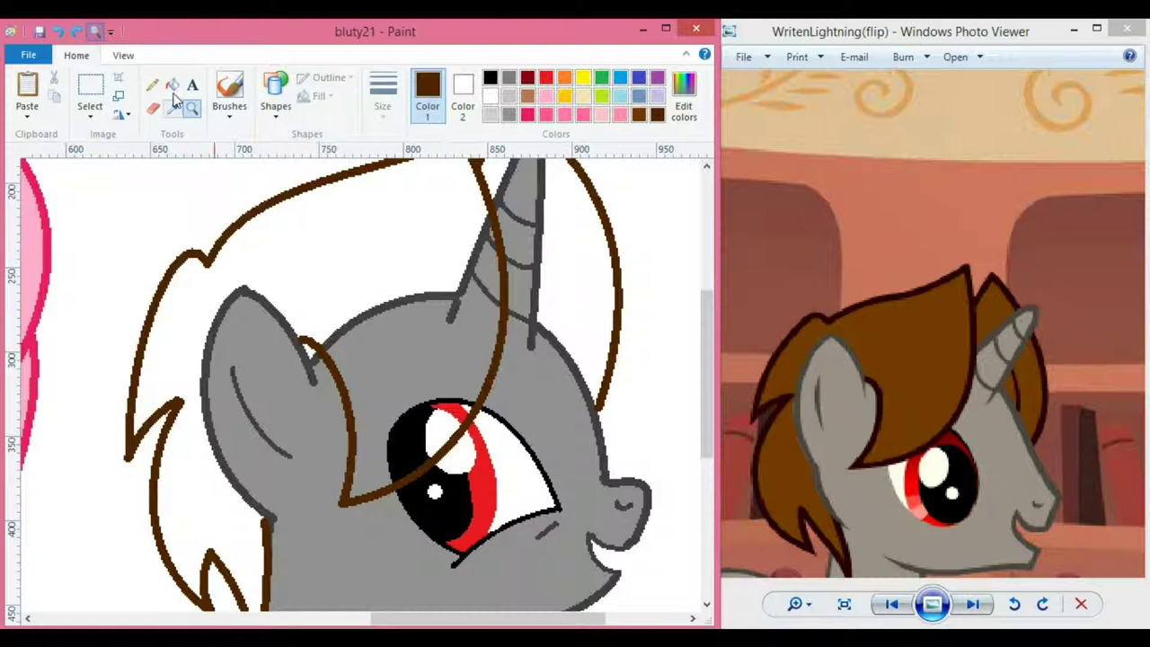
pyautogui.click(172, 84)
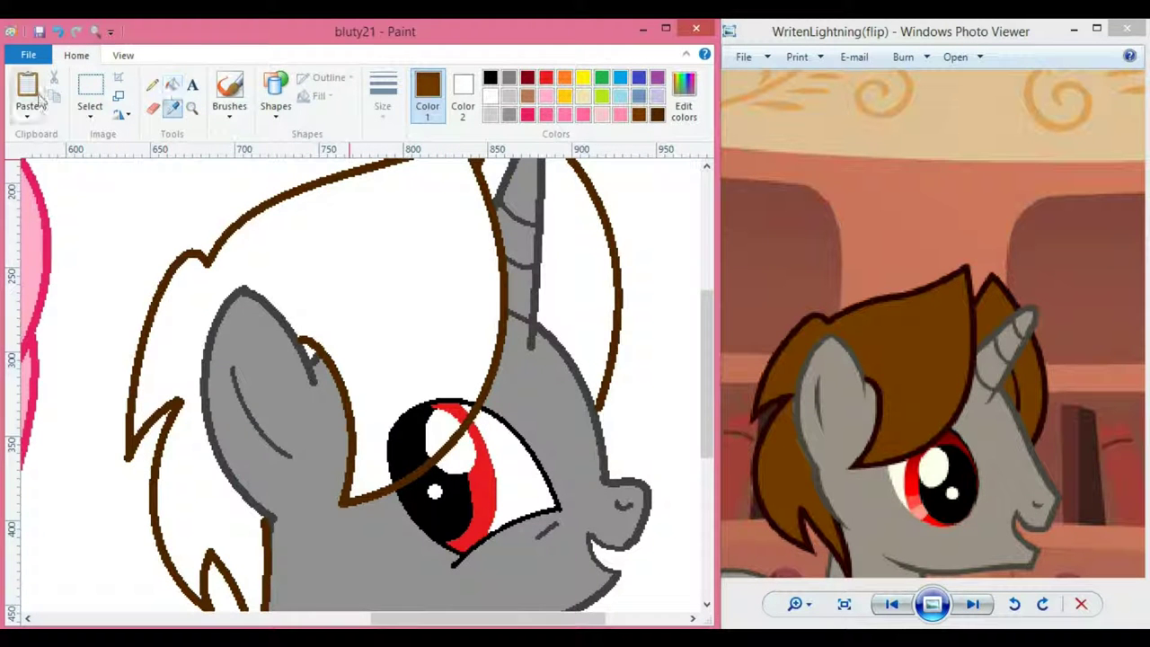
# - Fill the grey pony's fringe, back mane and the lock behind the horn with the sampled brown
pyautogui.click(171, 84)
pyautogui.click(324, 287)
pyautogui.click(309, 348)
pyautogui.click(566, 303)
pyautogui.scroll(3, 573, 305)
pyautogui.click(500, 254)
# - Fill the parts of the grey pony's eye covered by the fringe with the mane's brown
pyautogui.click(192, 109)
pyautogui.rightClick(210, 253)
pyautogui.click(539, 472)
pyautogui.click(172, 83)
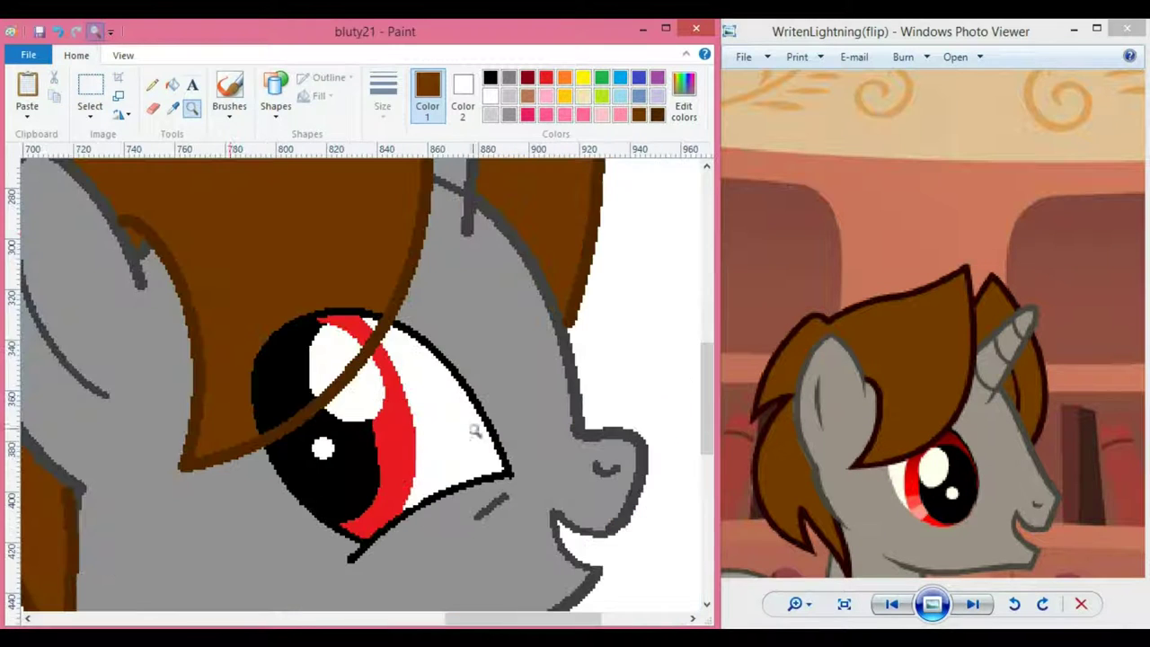
pyautogui.click(298, 349)
pyautogui.click(366, 324)
pyautogui.scroll(-3, 369, 332)
pyautogui.click(488, 607)
pyautogui.hotkey('ctrl', 'z')
pyautogui.moveTo(488, 618)
pyautogui.mouseDown()
pyautogui.moveTo(254, 626)
pyautogui.moveTo(496, 618)
pyautogui.mouseUp()
# - Paste the JanteKiss picture from the jinx and dante folder in Pictures > my ponys onto the canvas
pyautogui.click(27, 115)
pyautogui.click(45, 152)
pyautogui.click(85, 331)
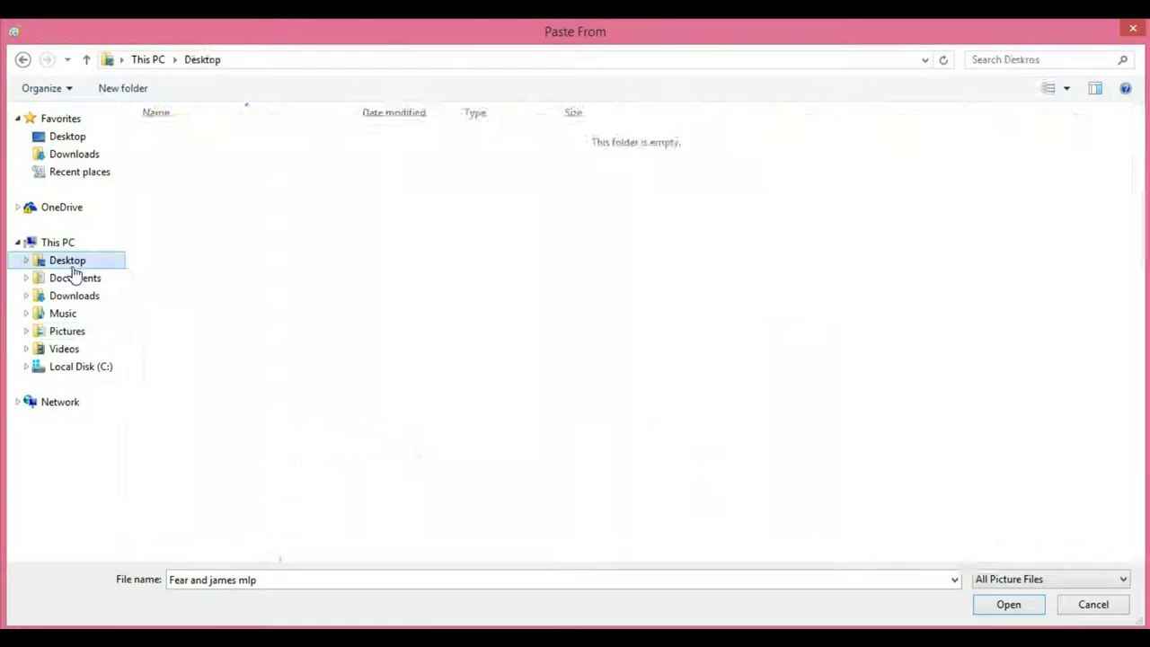
pyautogui.doubleClick(988, 153)
pyautogui.doubleClick(366, 153)
pyautogui.click(839, 175)
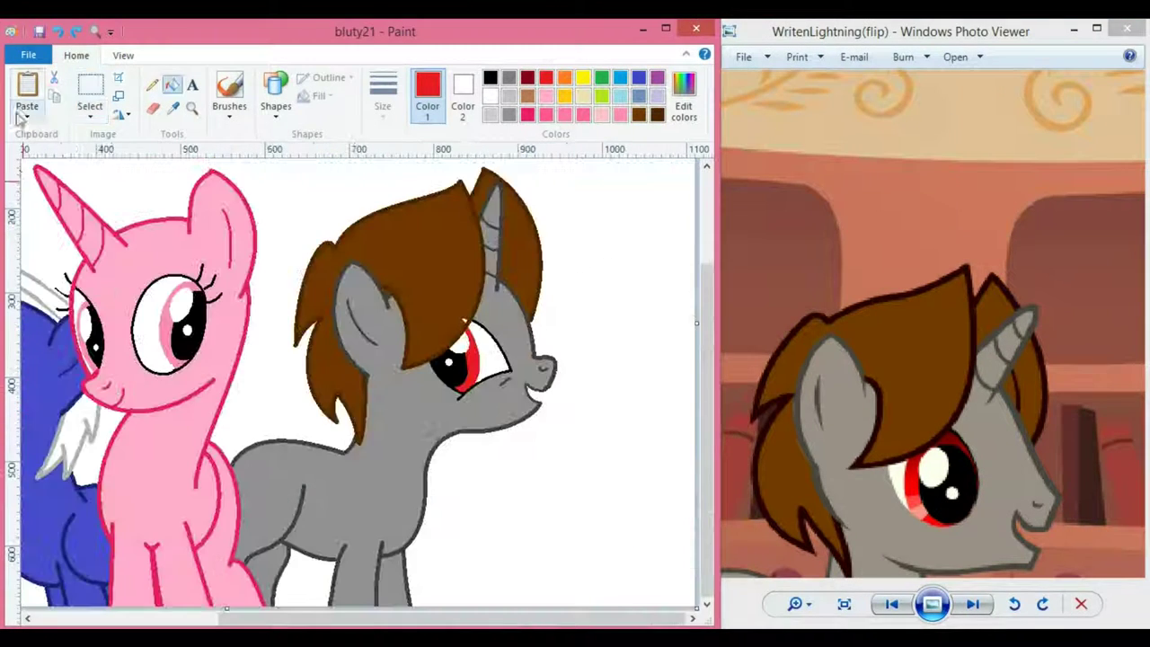
pyautogui.click(27, 115)
pyautogui.click(45, 151)
pyautogui.click(840, 175)
pyautogui.doubleClick(845, 175)
# - Sample the salmon from Dante's iris in the pasted picture and add it to the custom colours
pyautogui.click(193, 109)
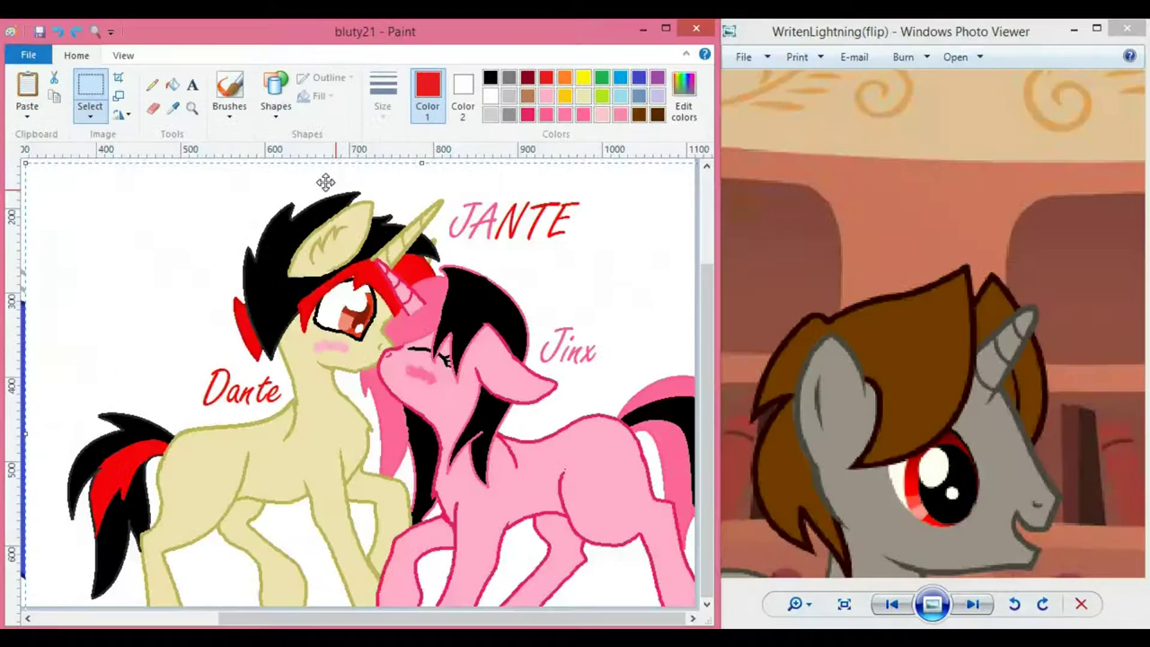
pyautogui.click(331, 327)
pyautogui.click(403, 392)
pyautogui.click(402, 393)
pyautogui.click(172, 108)
pyautogui.click(253, 395)
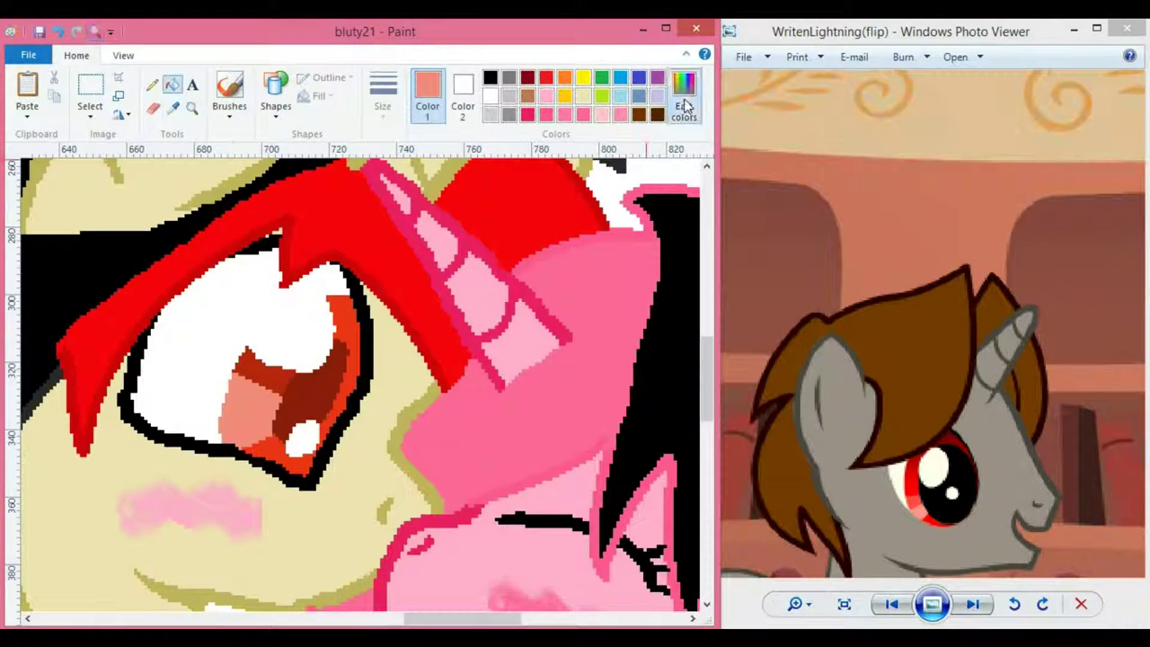
pyautogui.click(682, 114)
pyautogui.click(199, 448)
# - Sample the dark red from Dante's iris and add it and a bright red to the custom colours
pyautogui.click(174, 109)
pyautogui.click(263, 368)
pyautogui.click(682, 110)
pyautogui.click(199, 449)
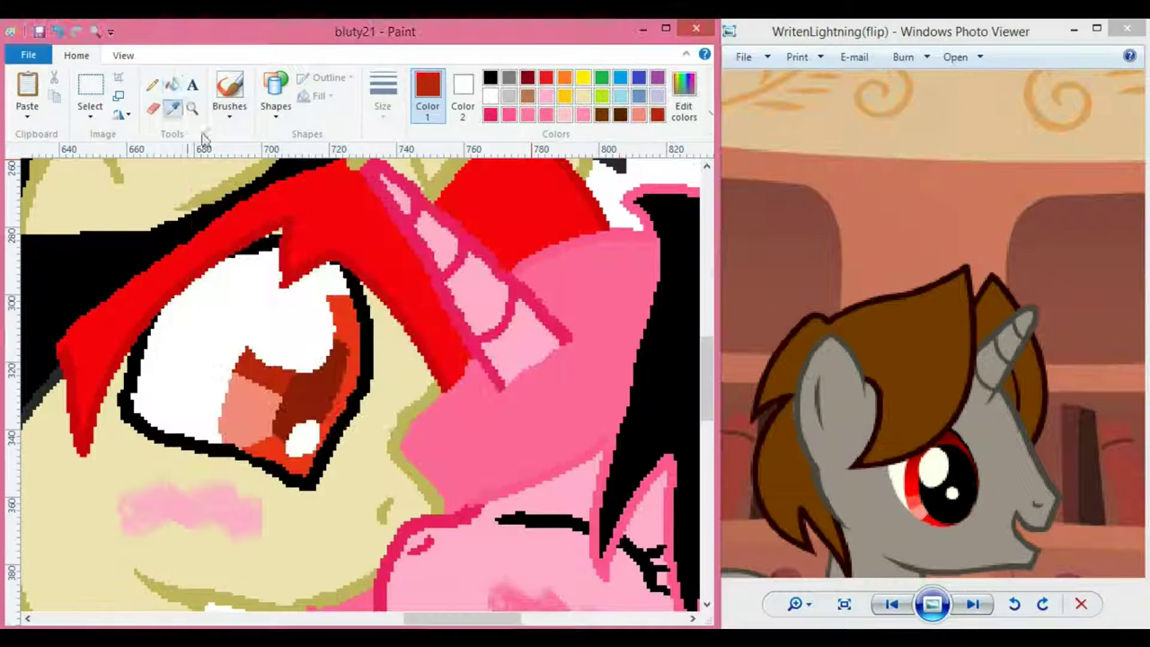
pyautogui.click(683, 100)
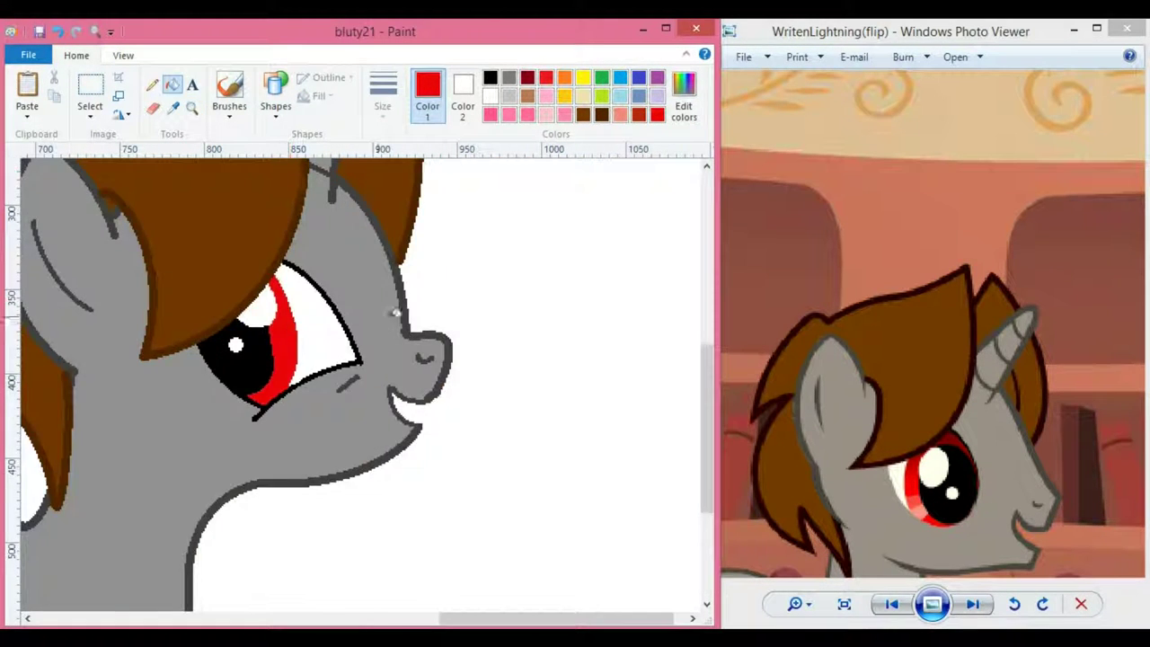
# - Paint a dark red band and a salmon band across the grey pony's red iris
pyautogui.scroll(2, 291, 324)
pyautogui.click(468, 97)
pyautogui.click(637, 115)
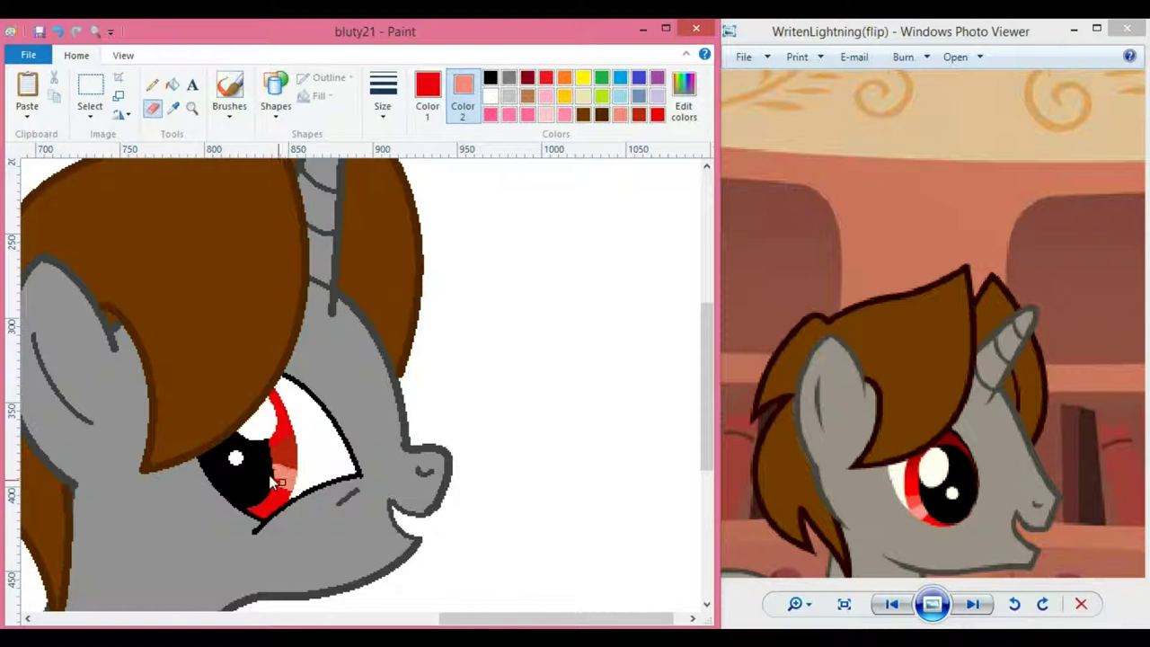
# - Try to fill the grey pony's black pupil with maroon
pyautogui.click(192, 109)
pyautogui.rightClick(232, 300)
pyautogui.rightClick(238, 310)
pyautogui.click(315, 330)
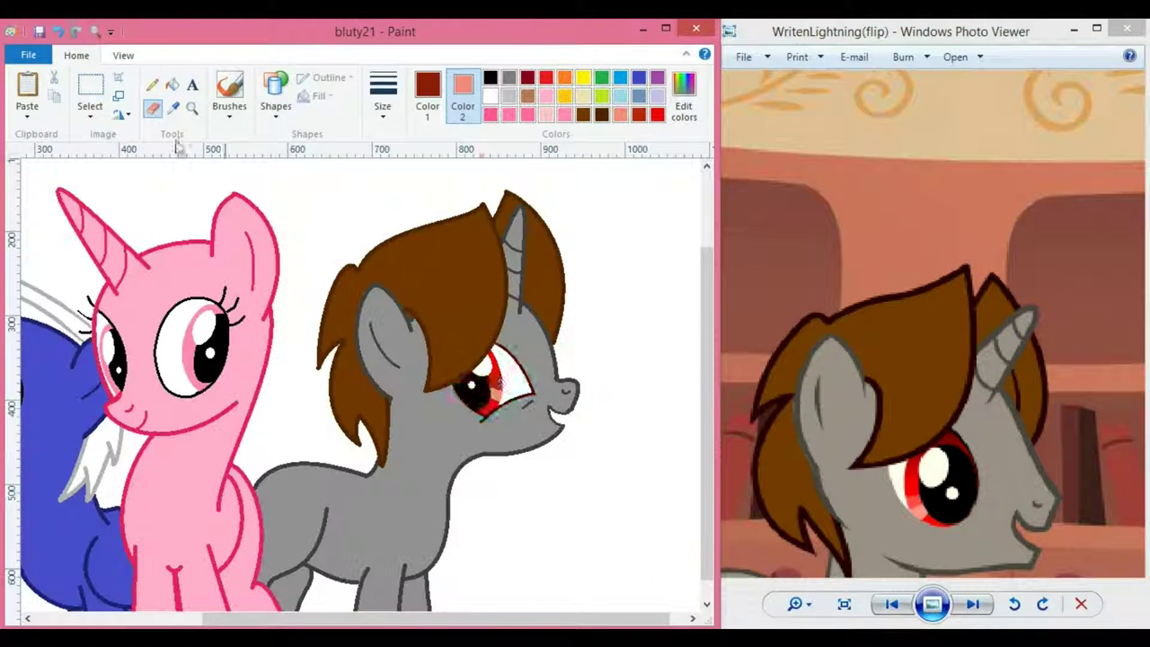
pyautogui.click(171, 83)
pyautogui.click(473, 387)
pyautogui.click(59, 31)
# - Add the maroon pupil colour to the custom colours
pyautogui.click(192, 109)
pyautogui.click(445, 374)
pyautogui.click(501, 421)
pyautogui.click(428, 97)
pyautogui.click(683, 96)
pyautogui.click(207, 448)
# - Cut through the grey pony's eye outline at its lower corner and fill the pupil with maroon
pyautogui.click(152, 84)
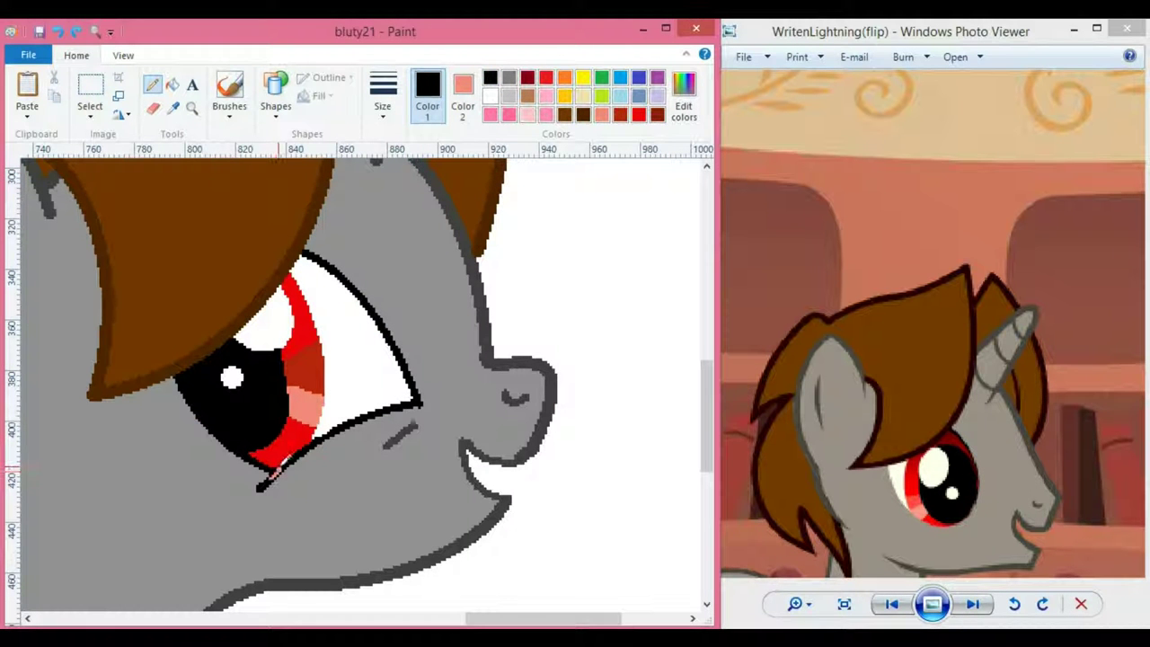
pyautogui.click(172, 83)
pyautogui.click(261, 404)
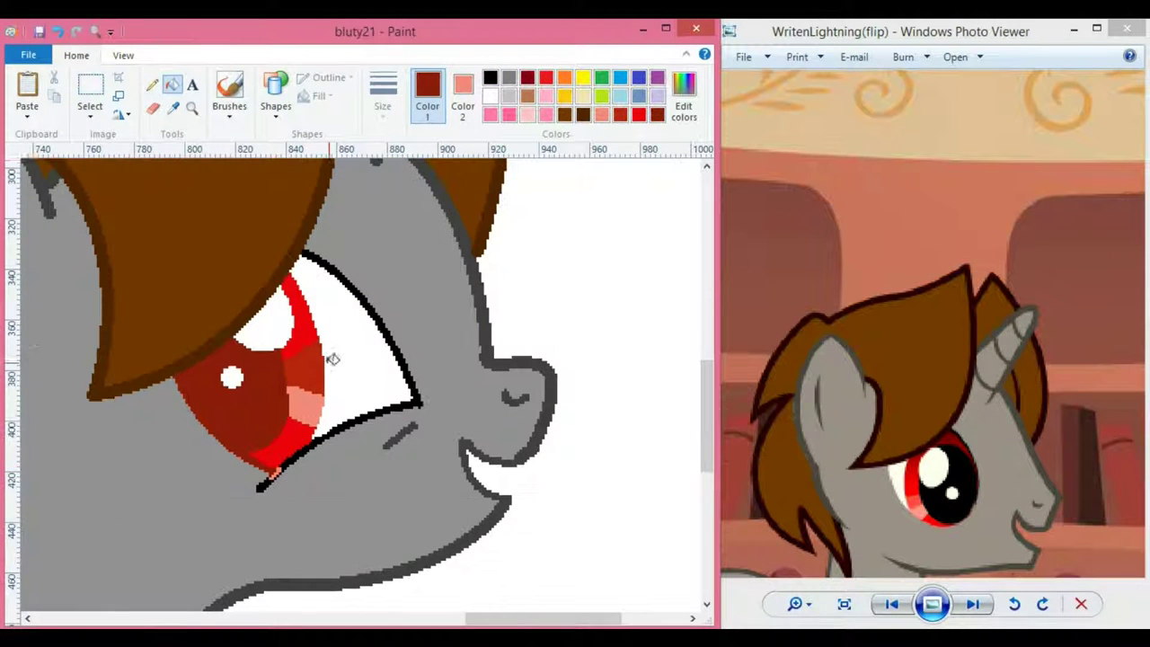
# - Redraw the missing eye outline as a black curve from the fringe edge to the eye's lower corner
pyautogui.click(272, 100)
pyautogui.click(270, 133)
pyautogui.hotkey('ctrl', 'z')
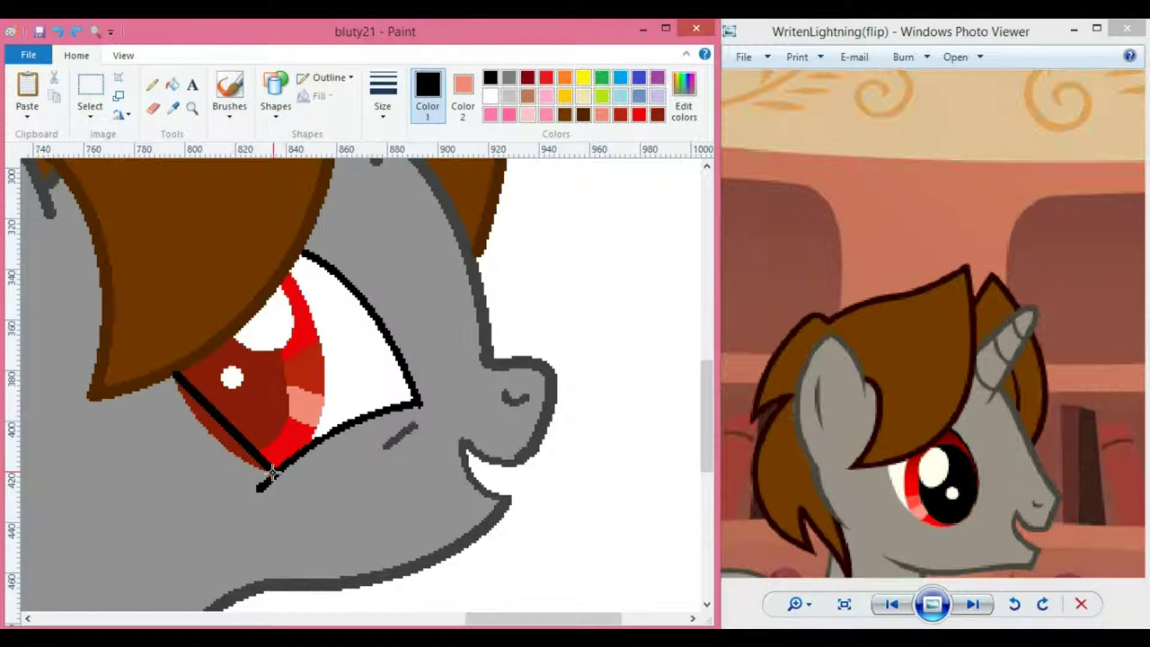
pyautogui.moveTo(220, 418); pyautogui.dragTo(212, 441)
pyautogui.click(218, 443)
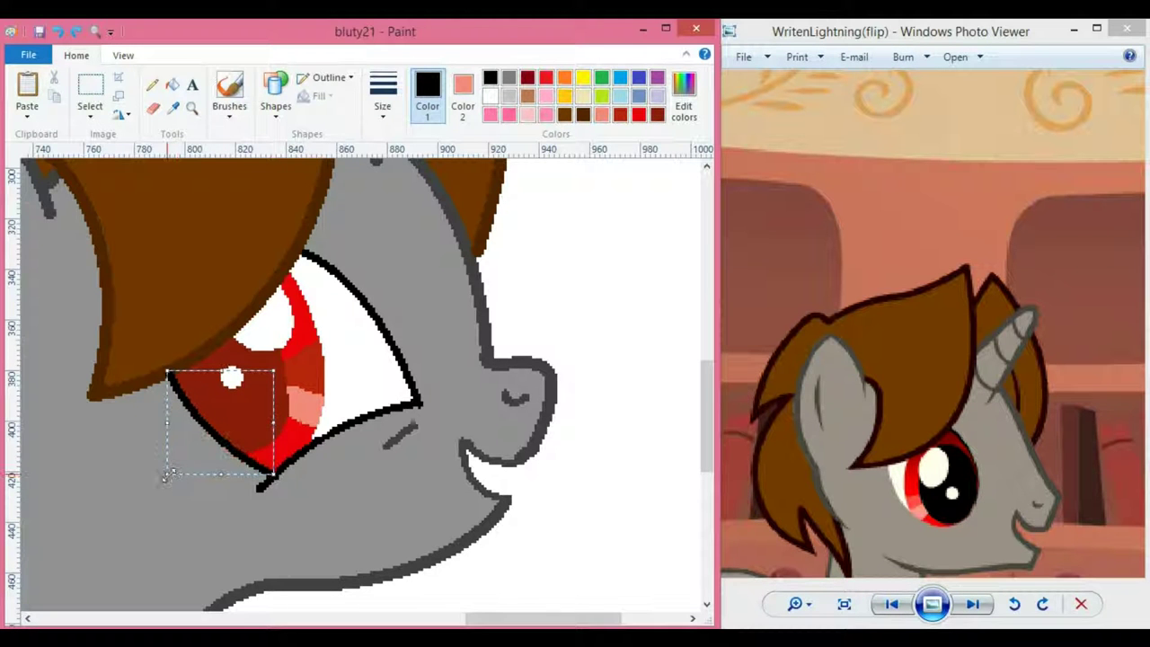
# - Clean up the stray red pixels outside the grey pony's lower eye outline with the sampled body grey
pyautogui.click(191, 108)
pyautogui.click(267, 412)
pyautogui.doubleClick(267, 412)
pyautogui.click(173, 109)
pyautogui.click(241, 303)
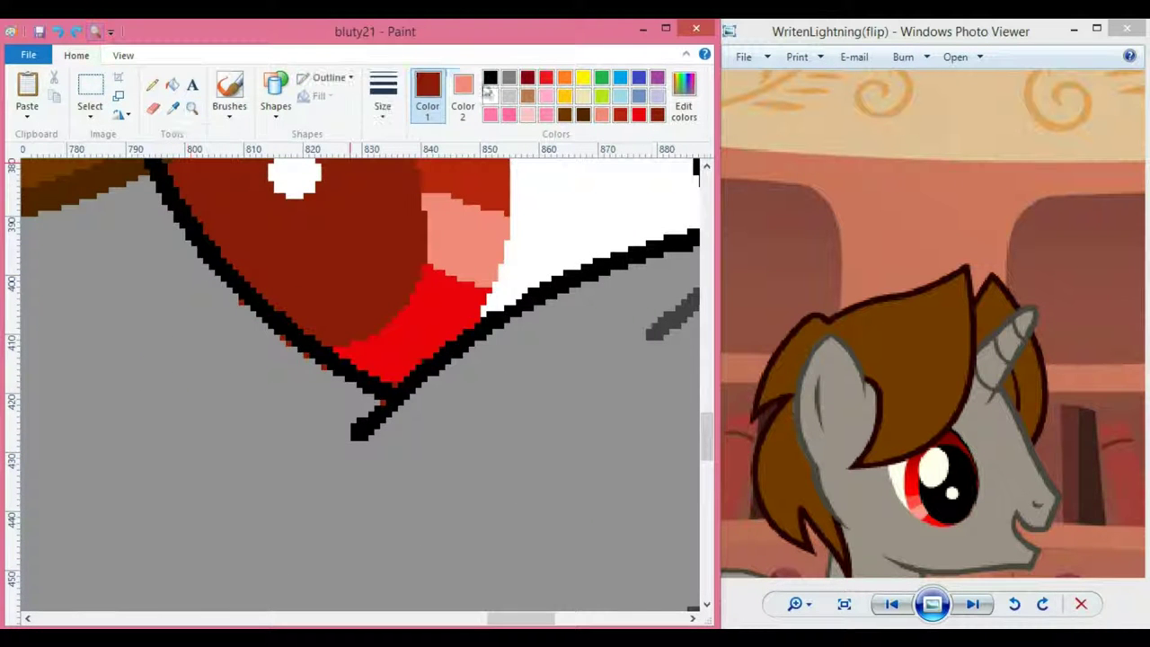
pyautogui.click(462, 106)
pyautogui.click(173, 108)
pyautogui.click(211, 328)
pyautogui.click(428, 90)
pyautogui.click(152, 84)
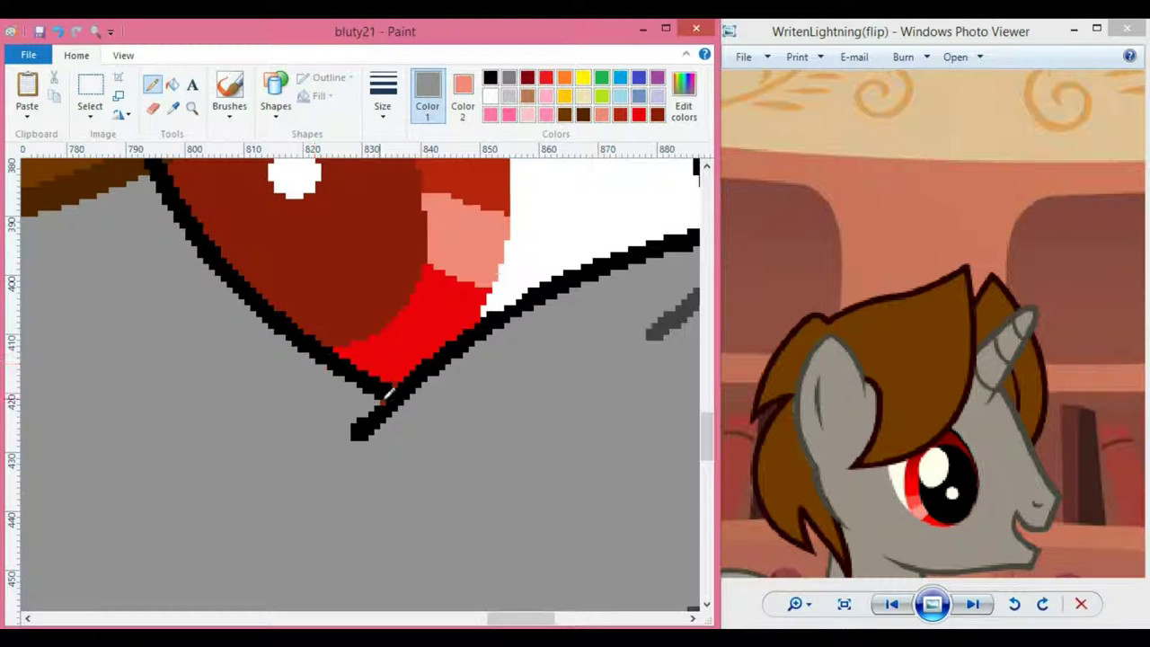
pyautogui.click(174, 109)
pyautogui.click(393, 379)
# - Try the grey as a fill on the blue pony and define a grey with adjusted brightness
pyautogui.click(193, 109)
pyautogui.scroll(-7, 210, 272)
pyautogui.scroll(2, 357, 389)
pyautogui.click(172, 84)
pyautogui.click(156, 469)
pyautogui.hotkey('ctrl', 'z')
pyautogui.click(683, 90)
pyautogui.moveTo(540, 253); pyautogui.dragTo(541, 268)
pyautogui.click(213, 445)
# - Set the colours to black and white and try to erase along the edge of the blue pony's pupil
pyautogui.click(192, 110)
pyautogui.doubleClick(250, 410)
pyautogui.click(153, 86)
pyautogui.click(463, 95)
pyautogui.click(490, 97)
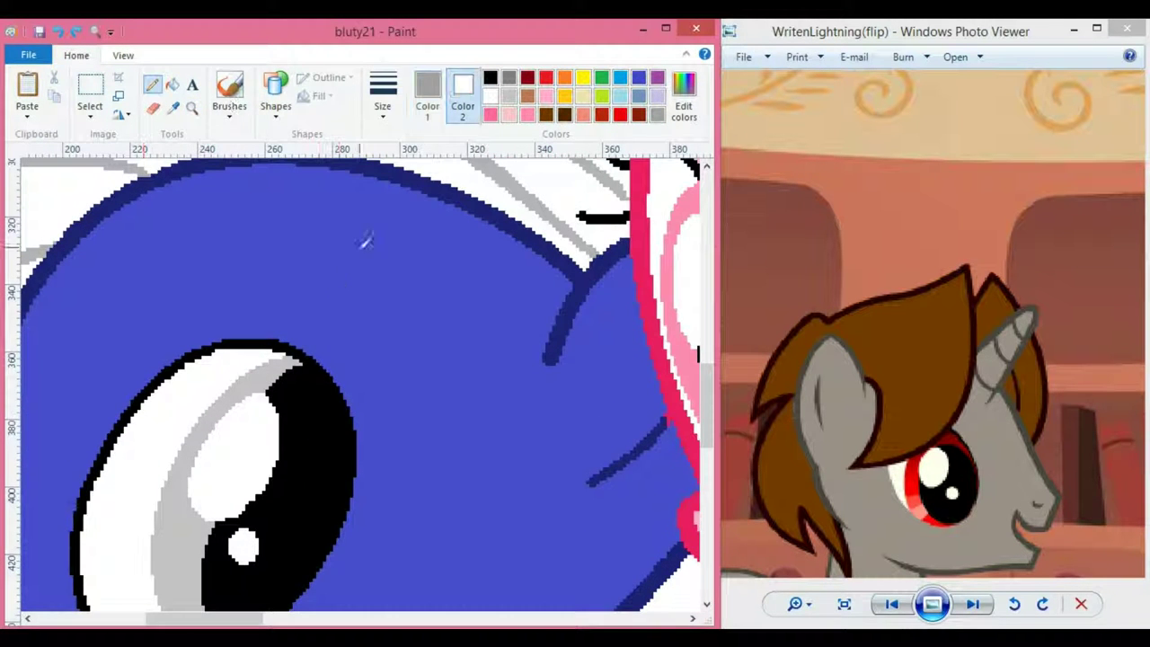
pyautogui.click(153, 108)
pyautogui.click(490, 78)
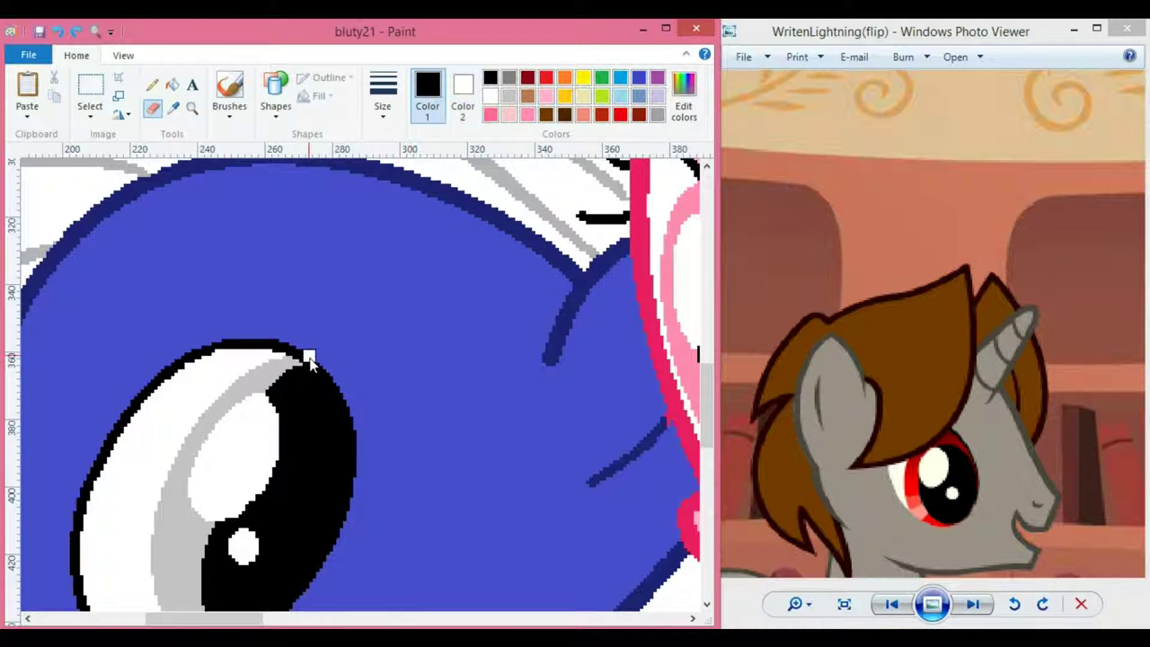
pyautogui.moveTo(306, 371); pyautogui.dragTo(338, 402)
pyautogui.hotkey('ctrl', 'z')
# - Trace the edge of the blue pony's eye beside the pupil with curves, from its upper edge to the bottom
pyautogui.click(278, 106)
pyautogui.click(289, 132)
pyautogui.scroll(-2, 298, 264)
pyautogui.moveTo(300, 255); pyautogui.dragTo(219, 532)
pyautogui.moveTo(286, 403)
pyautogui.mouseDown()
pyautogui.moveTo(398, 411)
pyautogui.moveTo(405, 372)
pyautogui.mouseUp()
pyautogui.hotkey('ctrl', 'z')
pyautogui.moveTo(302, 254); pyautogui.dragTo(291, 467)
pyautogui.moveTo(316, 333)
pyautogui.mouseDown()
pyautogui.moveTo(341, 298)
pyautogui.moveTo(382, 360)
pyautogui.mouseUp()
pyautogui.moveTo(219, 534); pyautogui.dragTo(274, 482)
# - Fill the blue pony's pupil with the custom grey
pyautogui.click(658, 115)
pyautogui.click(173, 85)
pyautogui.click(306, 285)
pyautogui.click(310, 264)
# - Fill both of the pink pony's pupils with hot pink, and undo the fill in the larger eye
pyautogui.click(193, 109)
pyautogui.rightClick(233, 268)
pyautogui.rightClick(234, 267)
pyautogui.rightClick(234, 269)
pyautogui.click(257, 348)
pyautogui.scroll(3, 422, 362)
pyautogui.scroll(-3, 422, 362)
pyautogui.click(172, 108)
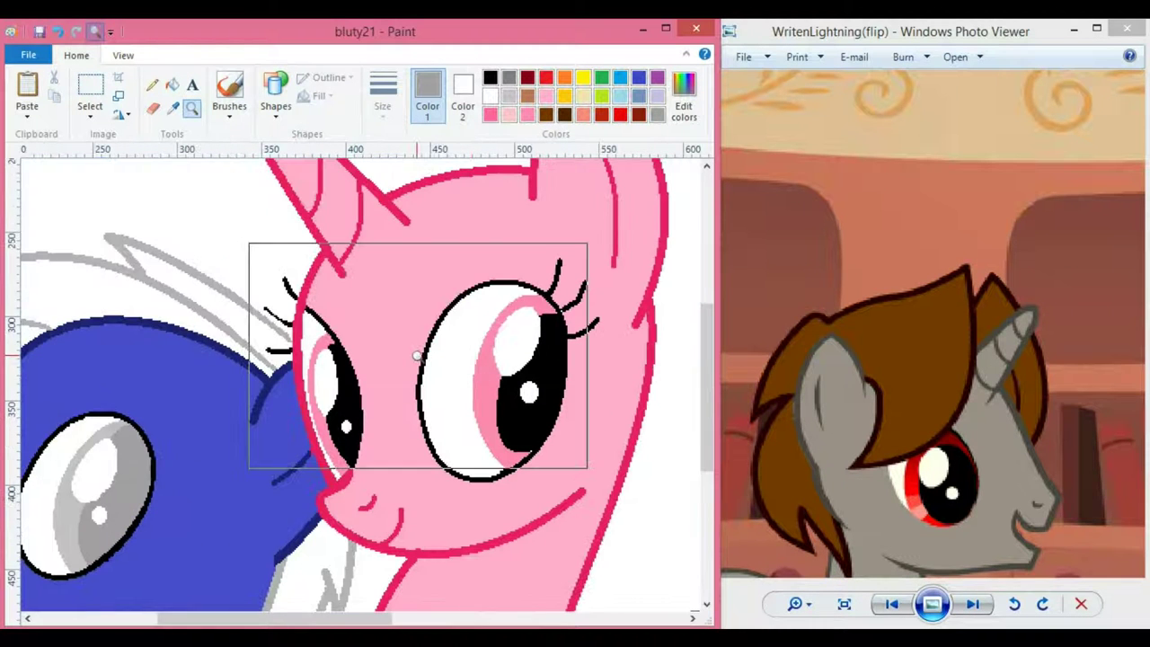
pyautogui.click(329, 339)
pyautogui.click(490, 115)
pyautogui.click(350, 395)
pyautogui.click(521, 376)
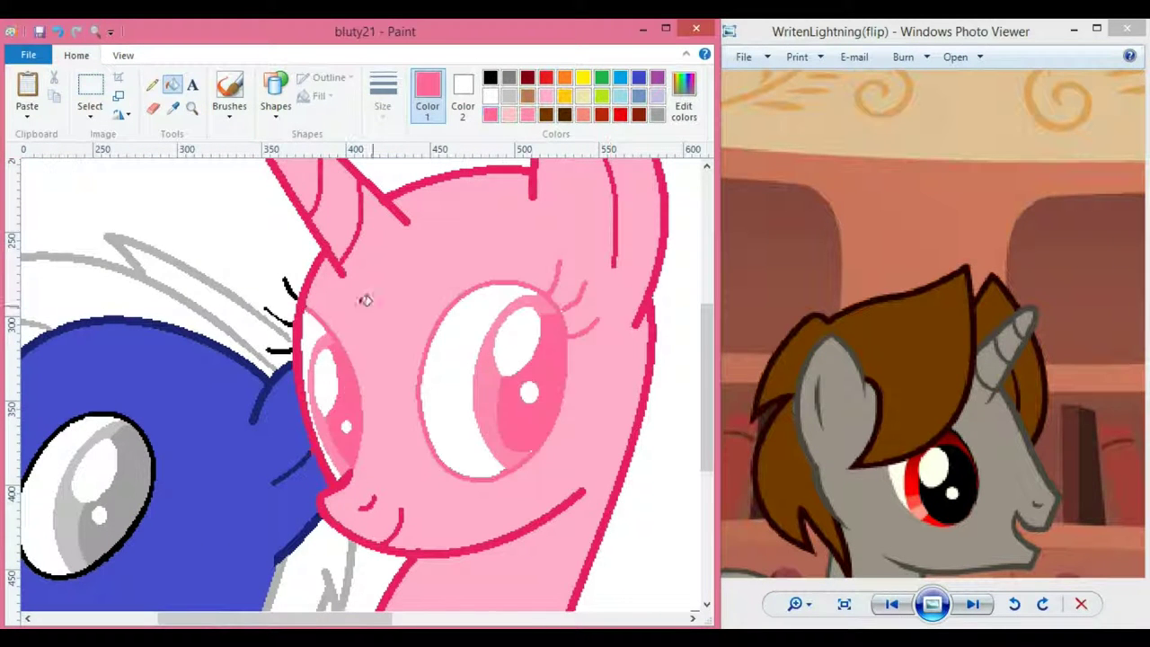
pyautogui.hotkey('ctrl', 'z')
# - Erase along the outer edge of the larger eye's black pupil in hot pink, keeping the black outline
pyautogui.click(192, 109)
pyautogui.click(519, 389)
pyautogui.click(423, 322)
pyautogui.click(489, 77)
pyautogui.click(463, 94)
pyautogui.click(489, 114)
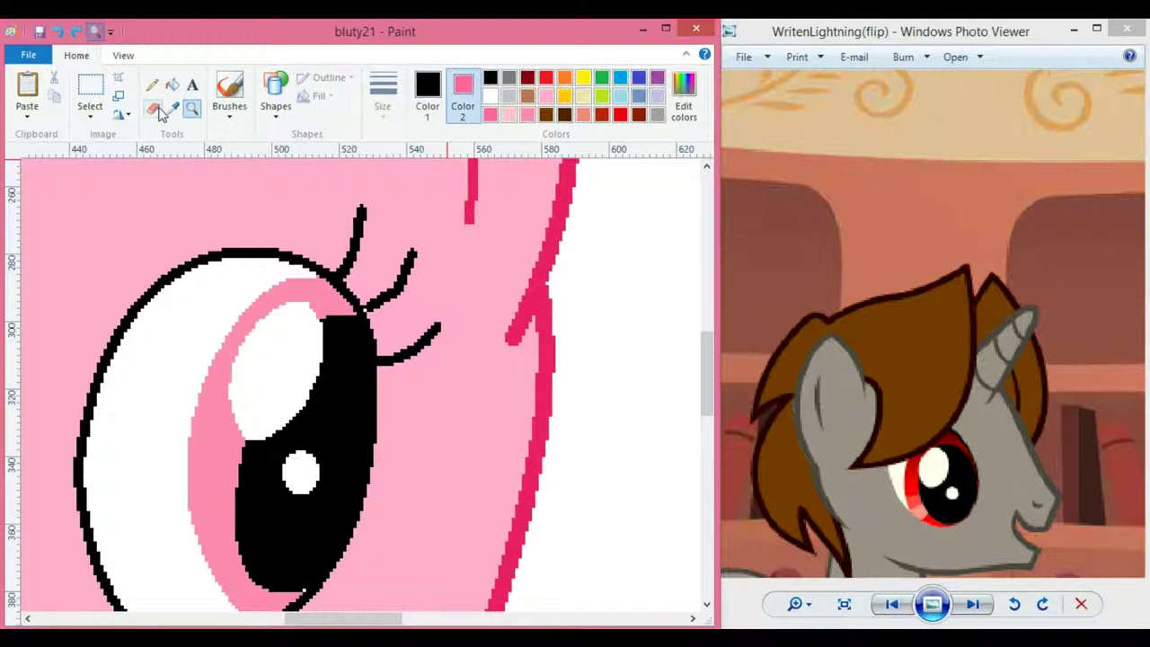
pyautogui.click(153, 107)
pyautogui.moveTo(356, 333)
pyautogui.mouseDown()
pyautogui.moveTo(344, 464)
pyautogui.moveTo(327, 499)
pyautogui.mouseUp()
pyautogui.scroll(-1, 321, 514)
pyautogui.moveTo(302, 473)
pyautogui.mouseDown()
pyautogui.moveTo(339, 415)
pyautogui.moveTo(353, 346)
pyautogui.mouseUp()
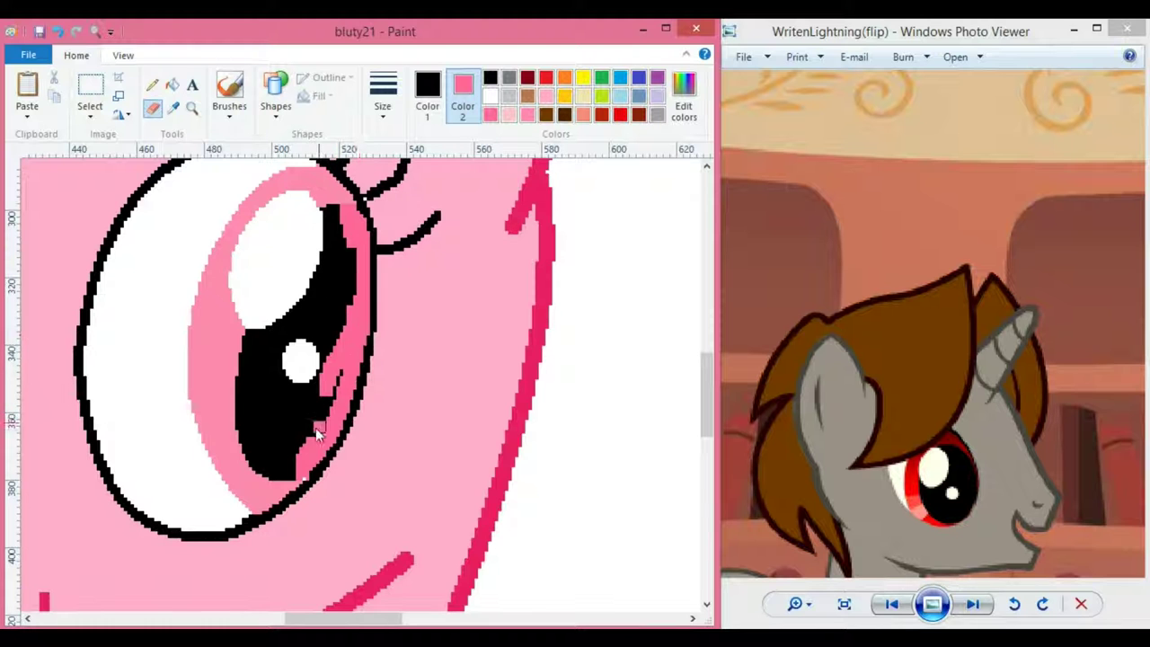
# - Fill the rest of the larger eye's pupil with hot pink and touch up its edge
pyautogui.click(172, 85)
pyautogui.rightClick(270, 350)
pyautogui.click(152, 108)
pyautogui.moveTo(336, 395); pyautogui.dragTo(341, 371)
# - Redraw the pink pony's smaller eye outline as a black curve from the face edge down to the muzzle
pyautogui.moveTo(345, 619); pyautogui.dragTo(276, 619)
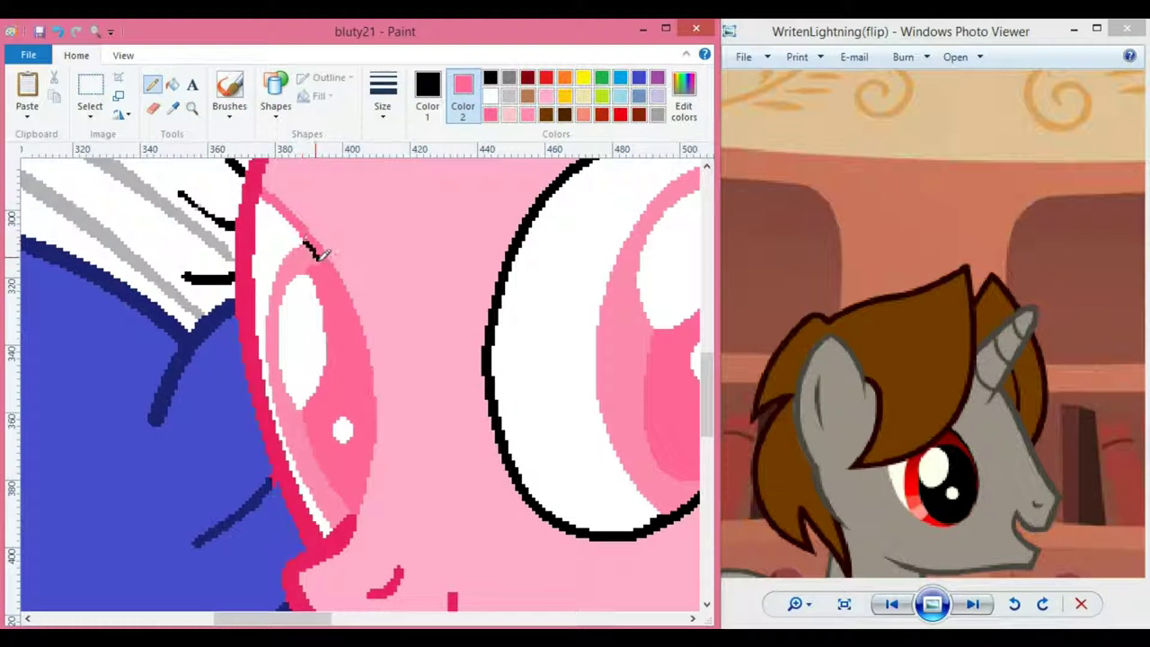
pyautogui.click(275, 97)
pyautogui.click(285, 132)
pyautogui.moveTo(263, 193)
pyautogui.mouseDown()
pyautogui.moveTo(385, 521)
pyautogui.moveTo(351, 514)
pyautogui.mouseUp()
pyautogui.moveTo(341, 386)
pyautogui.mouseDown()
pyautogui.moveTo(407, 379)
pyautogui.moveTo(418, 361)
pyautogui.mouseUp()
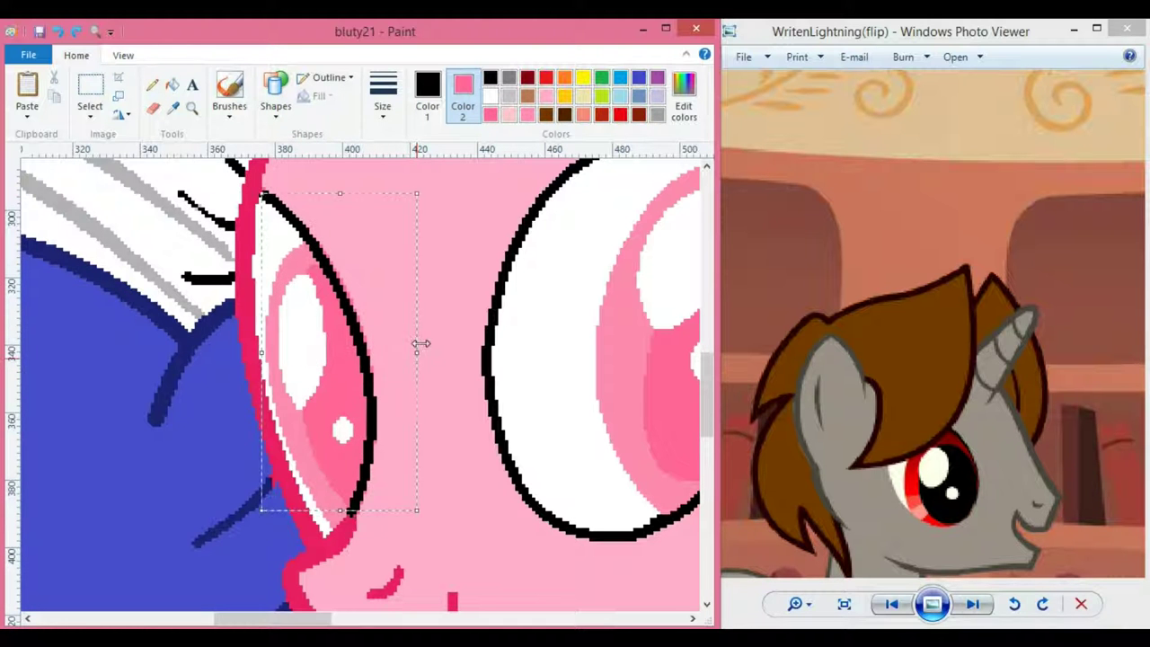
# - Erase the leftover pink outside the smaller eye's outline with the light pink coat colour
pyautogui.click(490, 113)
pyautogui.click(152, 109)
pyautogui.moveTo(329, 255); pyautogui.dragTo(381, 413)
pyautogui.click(192, 108)
pyautogui.rightClick(303, 362)
pyautogui.rightClick(303, 362)
pyautogui.rightClick(303, 362)
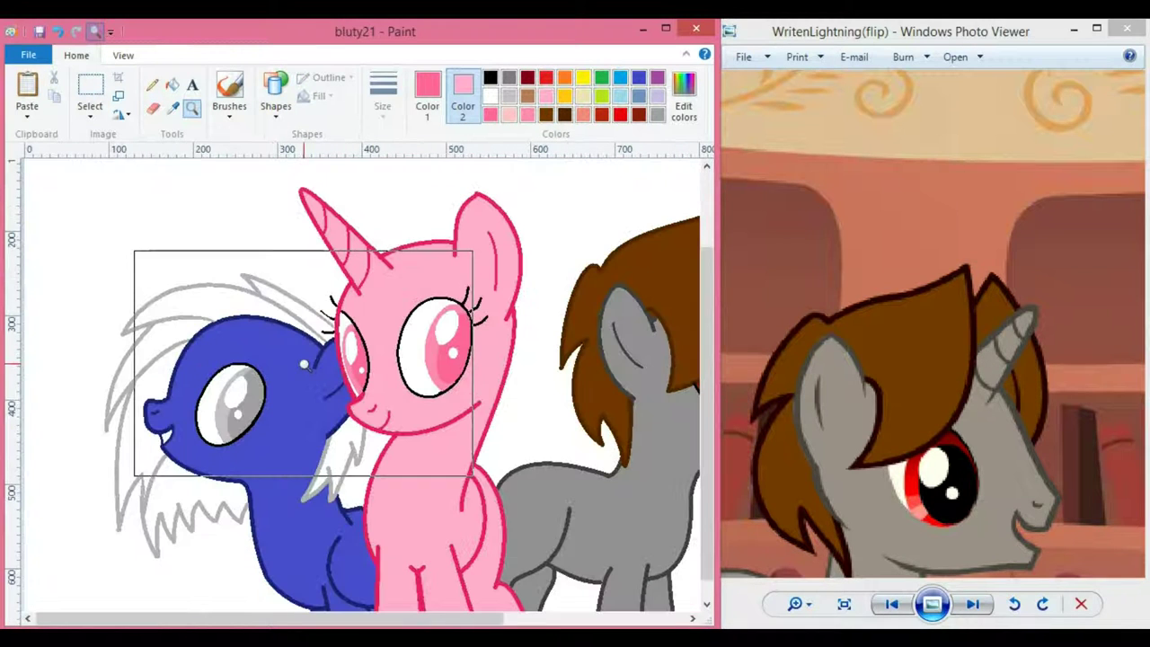
# - Switch the reference picture to "jinx wants to draw" and paste the JanteKiss picture onto the canvas
pyautogui.click(888, 564)
pyautogui.click(427, 90)
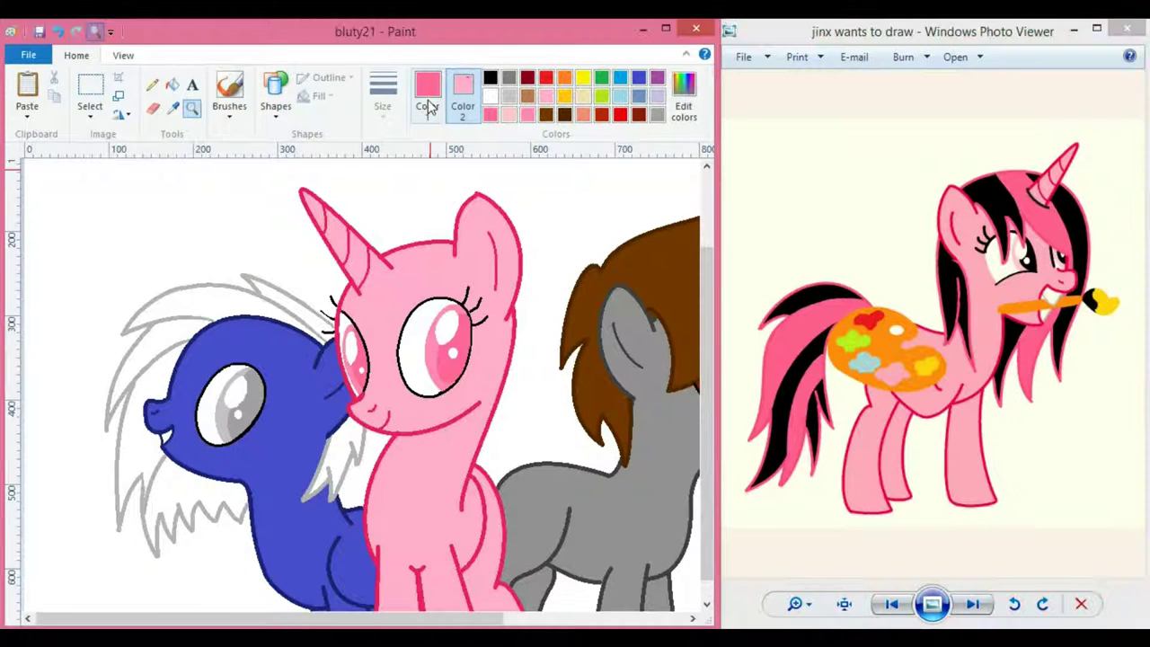
pyautogui.click(26, 114)
pyautogui.click(61, 154)
pyautogui.doubleClick(831, 174)
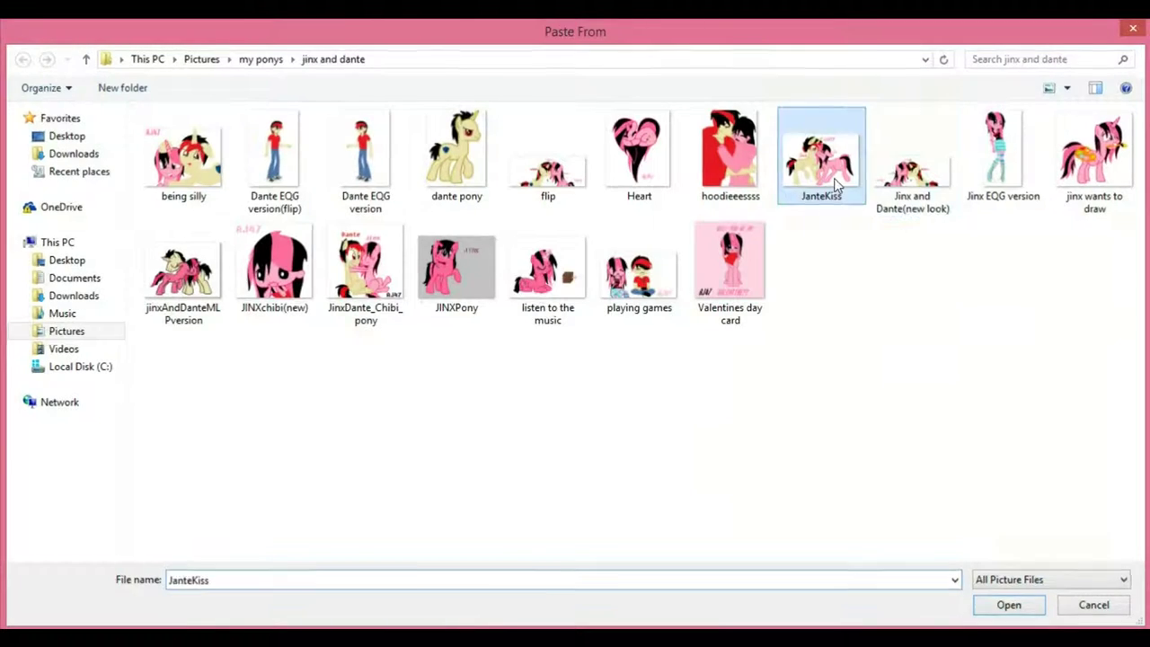
# - Sample two pinks from Jinx in the pasted picture and add them to the custom colours
pyautogui.click(192, 109)
pyautogui.click(460, 369)
pyautogui.click(452, 377)
pyautogui.click(153, 108)
pyautogui.click(684, 99)
pyautogui.click(201, 446)
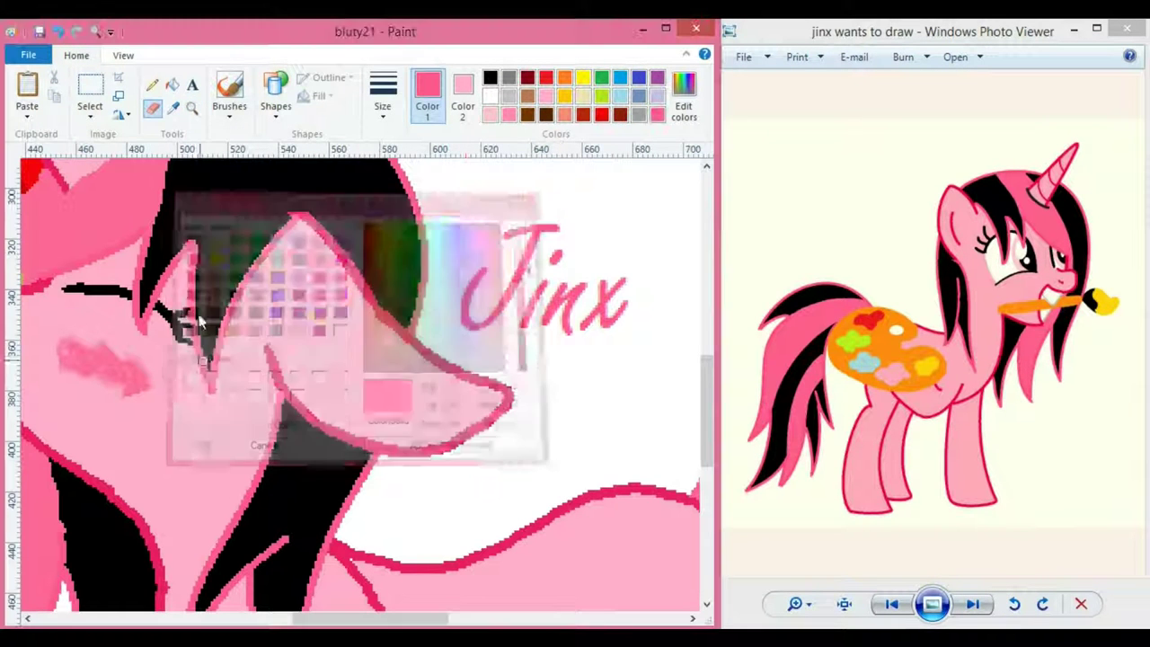
pyautogui.click(684, 99)
pyautogui.click(197, 447)
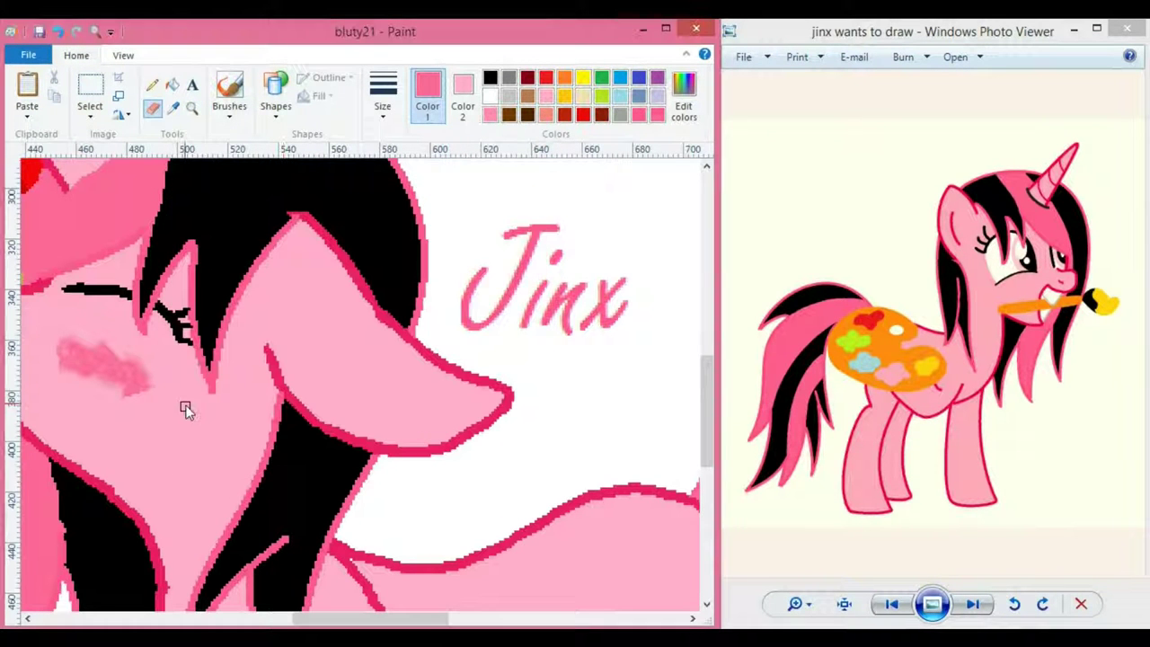
pyautogui.click(172, 108)
pyautogui.scroll(-3, 355, 390)
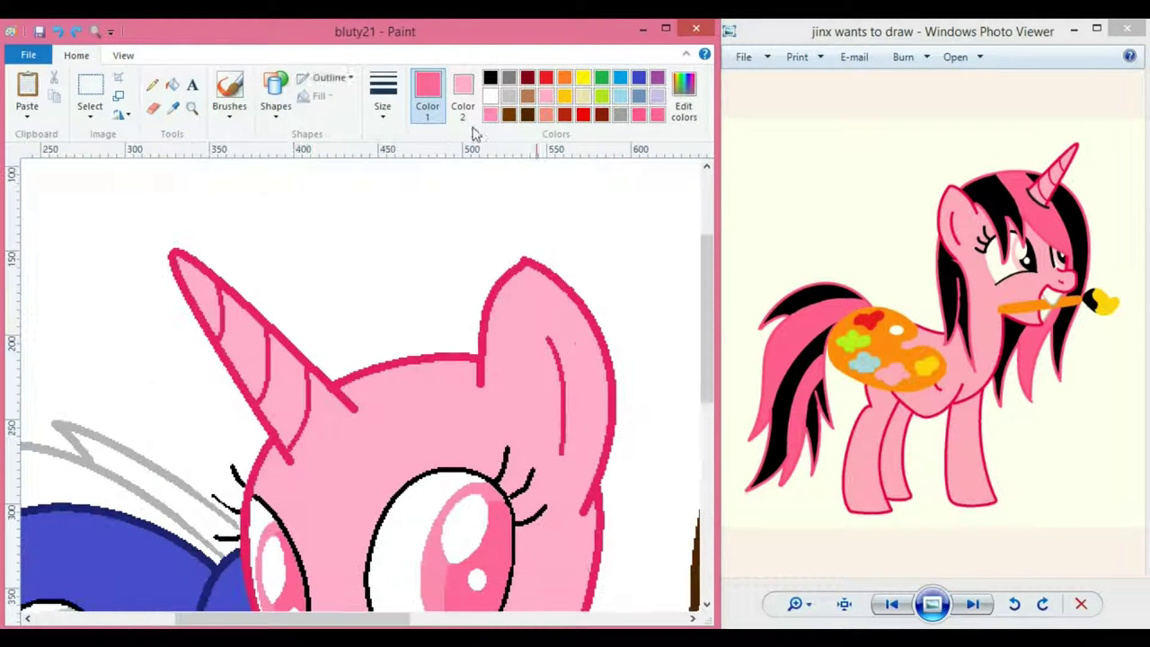
# - Draw the pink pony's jagged fringe in hot pink, from the ear base across the larger eye to the smaller eye
pyautogui.moveTo(476, 359)
pyautogui.mouseDown()
pyautogui.moveTo(437, 606)
pyautogui.moveTo(447, 611)
pyautogui.mouseUp()
pyautogui.click(383, 94)
pyautogui.click(409, 222)
pyautogui.scroll(-1, 341, 251)
pyautogui.moveTo(468, 290); pyautogui.dragTo(400, 406)
pyautogui.moveTo(392, 349); pyautogui.dragTo(418, 497)
pyautogui.moveTo(383, 377)
pyautogui.mouseDown()
pyautogui.moveTo(369, 423)
pyautogui.moveTo(418, 496)
pyautogui.mouseUp()
pyautogui.hotkey('ctrl', 'z')
pyautogui.moveTo(393, 432)
pyautogui.mouseDown()
pyautogui.moveTo(399, 449)
pyautogui.moveTo(387, 431)
pyautogui.moveTo(345, 460)
pyautogui.moveTo(328, 422)
pyautogui.moveTo(269, 467)
pyautogui.moveTo(274, 476)
pyautogui.moveTo(281, 458)
pyautogui.mouseUp()
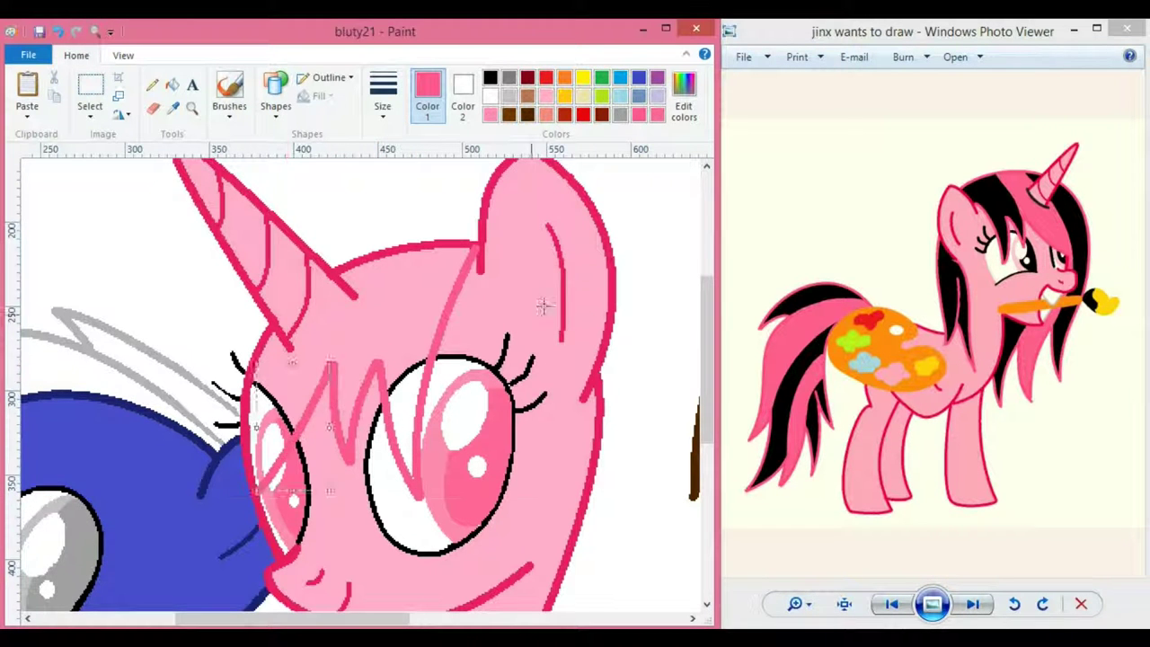
# - Draw the mane's outer outline as a hot-pink arch from the ear tip over the horn down beside the face
pyautogui.scroll(3, 529, 334)
pyautogui.moveTo(516, 262); pyautogui.dragTo(222, 585)
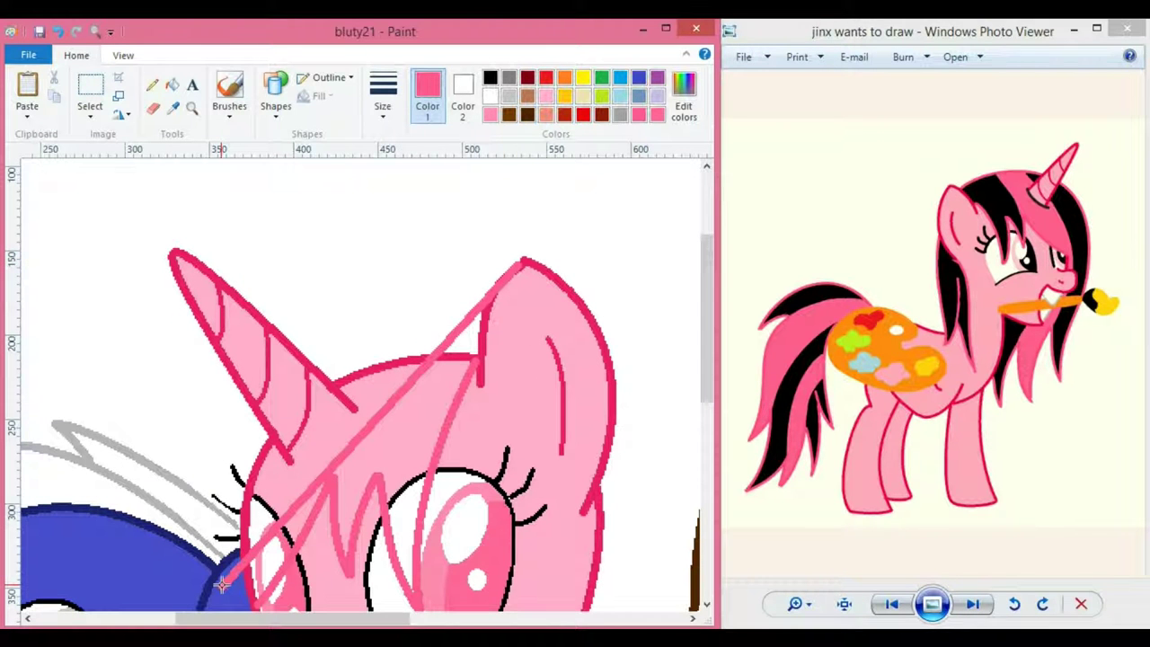
pyautogui.click(344, 193)
pyautogui.click(115, 249)
pyautogui.moveTo(115, 585); pyautogui.dragTo(88, 586)
pyautogui.scroll(-6, 474, 467)
pyautogui.scroll(3, 498, 416)
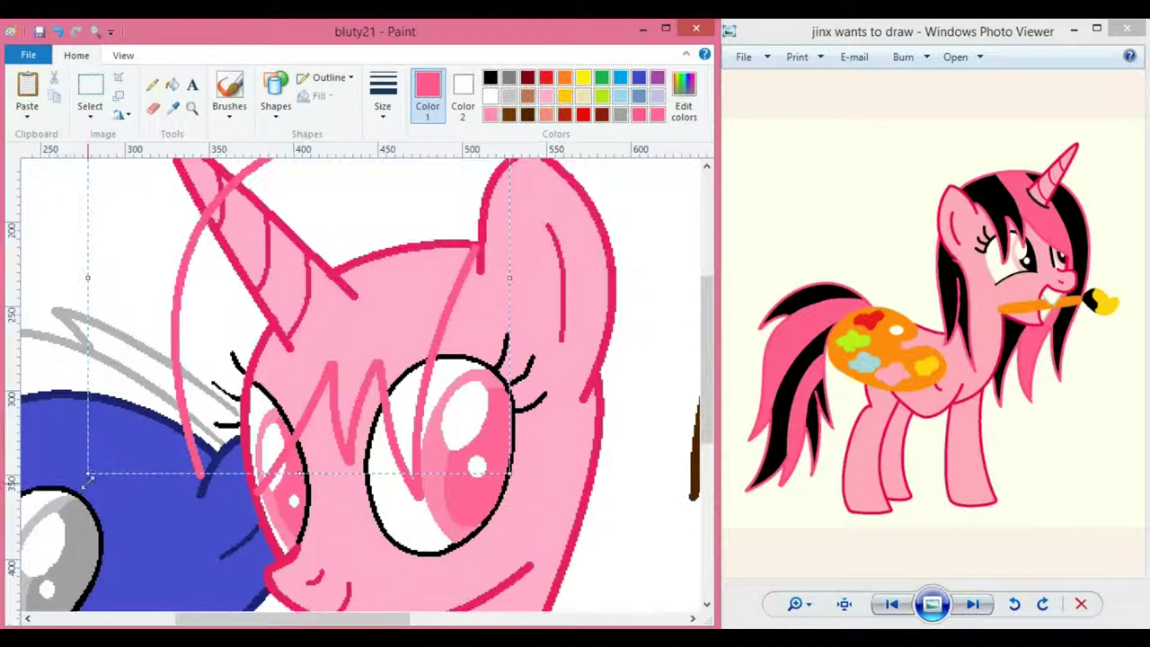
pyautogui.moveTo(88, 486); pyautogui.dragTo(66, 507)
pyautogui.scroll(1, 616, 460)
pyautogui.moveTo(441, 434); pyautogui.dragTo(437, 432)
pyautogui.scroll(-2, 662, 419)
pyautogui.click(653, 404)
pyautogui.hotkey('ctrl', 'z')
# - Extend the front mane outline down over the blue pony and give the lock pointed ends beside the pink pony's neck
pyautogui.moveTo(176, 389)
pyautogui.mouseDown()
pyautogui.moveTo(205, 475)
pyautogui.moveTo(210, 429)
pyautogui.moveTo(220, 516)
pyautogui.mouseUp()
pyautogui.scroll(-8, 211, 450)
pyautogui.scroll(3, 218, 450)
pyautogui.click(213, 304)
pyautogui.click(236, 418)
pyautogui.moveTo(263, 361); pyautogui.dragTo(222, 516)
pyautogui.click(267, 375)
pyautogui.click(248, 485)
pyautogui.moveTo(264, 361); pyautogui.dragTo(290, 469)
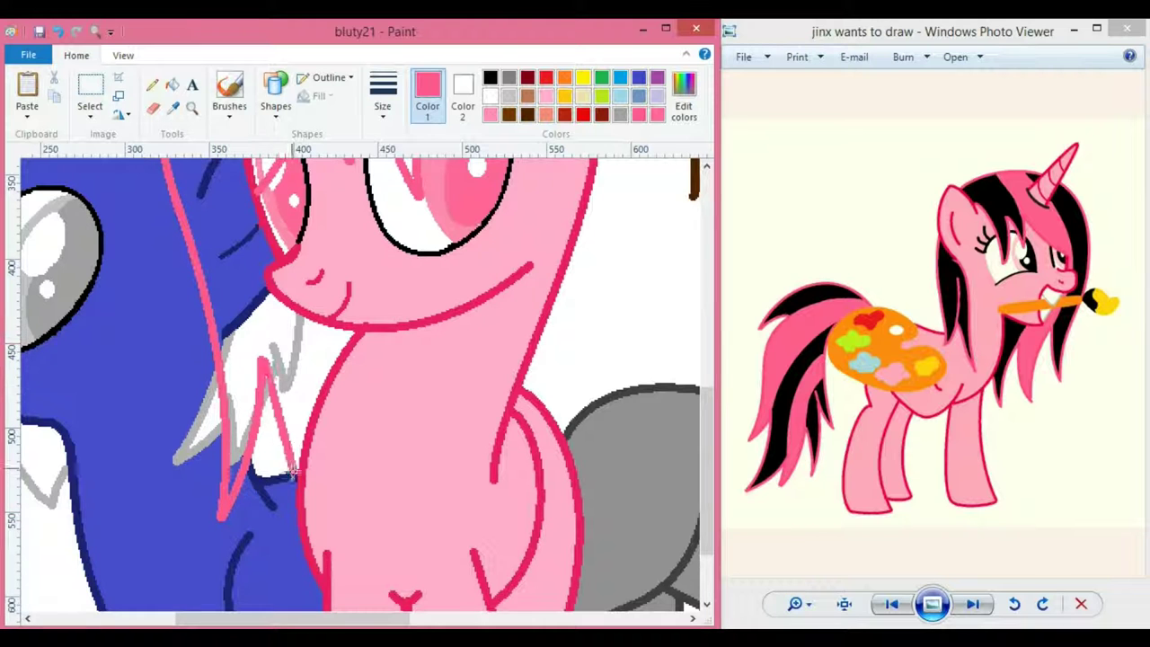
pyautogui.moveTo(316, 347); pyautogui.dragTo(317, 383)
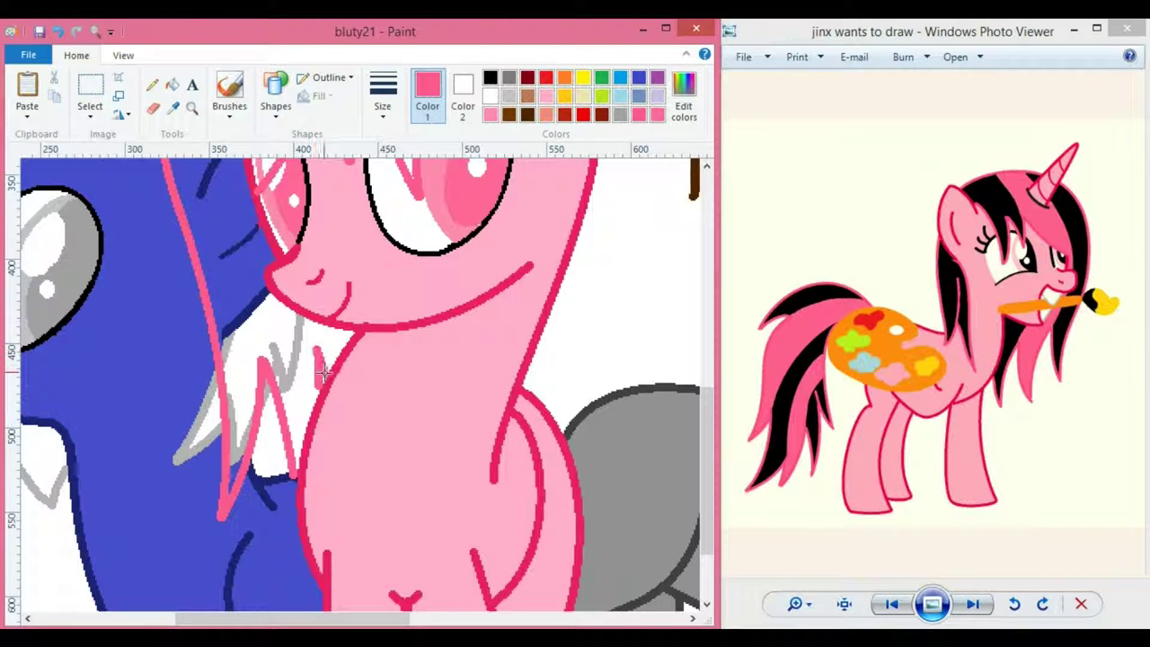
# - Outline the mane's back lock in hot pink, from behind the ear down the neck to two pointed ends above the back
pyautogui.scroll(4, 674, 393)
pyautogui.moveTo(326, 618); pyautogui.dragTo(404, 618)
pyautogui.scroll(2, 378, 269)
pyautogui.scroll(-4, 376, 287)
pyautogui.moveTo(377, 258); pyautogui.dragTo(559, 441)
pyautogui.moveTo(370, 501); pyautogui.dragTo(353, 363)
pyautogui.click(327, 431)
pyautogui.click(347, 464)
pyautogui.moveTo(361, 212)
pyautogui.mouseDown()
pyautogui.moveTo(360, 334)
pyautogui.moveTo(256, 568)
pyautogui.mouseUp()
pyautogui.click(358, 351)
pyautogui.click(252, 479)
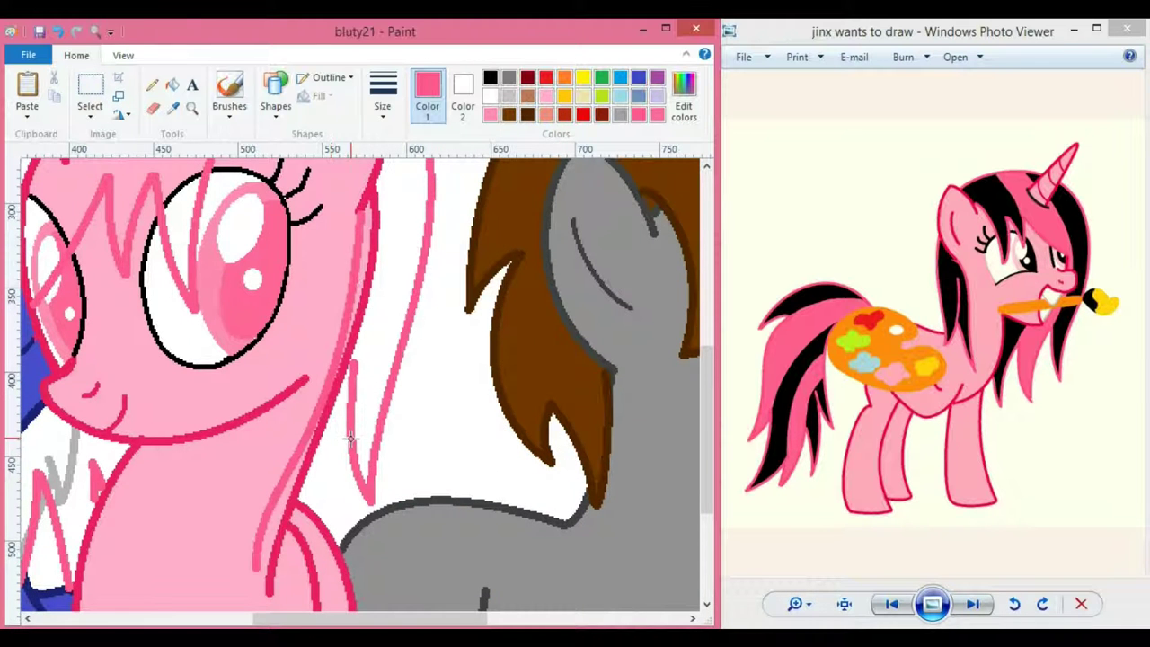
# - Clear the crimson neck outline and coat colour inside the back lock to white
pyautogui.scroll(2, 369, 332)
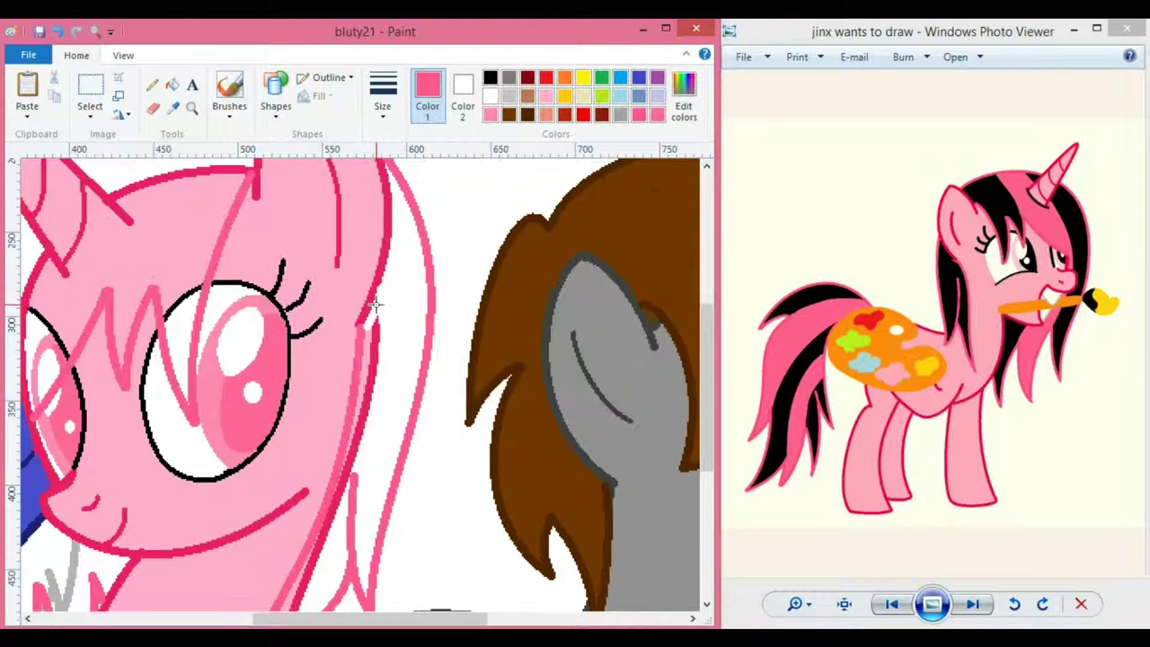
pyautogui.hotkey('ctrl', 'z')
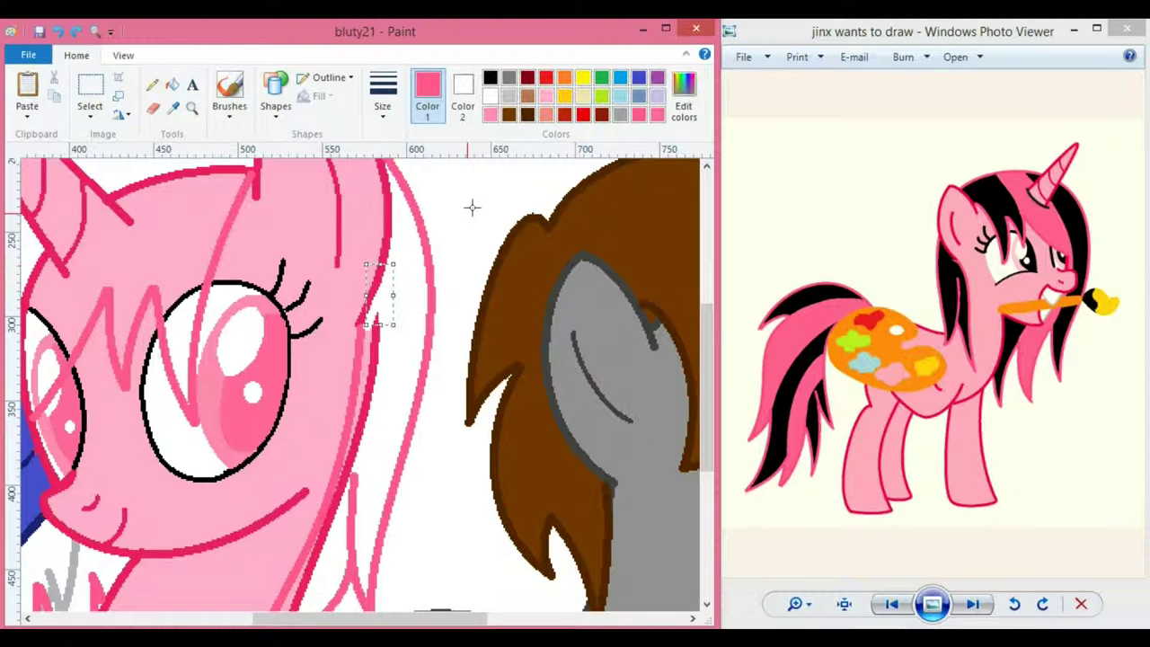
pyautogui.click(172, 83)
pyautogui.click(326, 352)
pyautogui.scroll(-2, 354, 381)
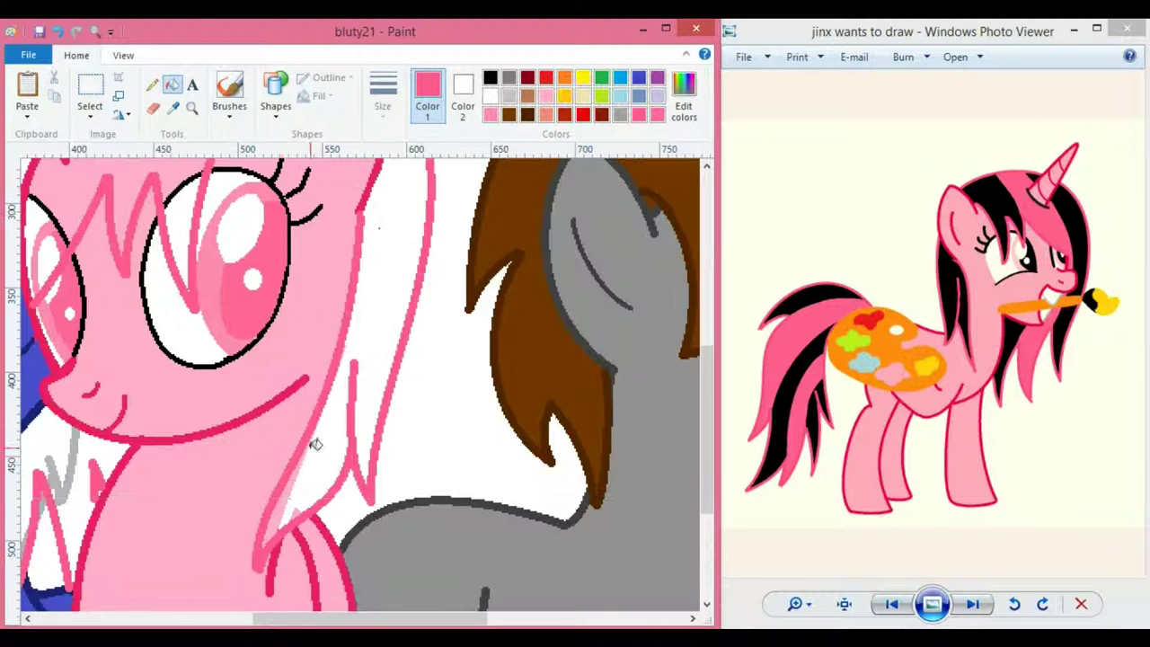
# - Clean up the stray pixels along the back lock's inner edge, sampling the light pink coat colour
pyautogui.click(192, 108)
pyautogui.click(373, 442)
pyautogui.click(373, 442)
pyautogui.scroll(2, 183, 370)
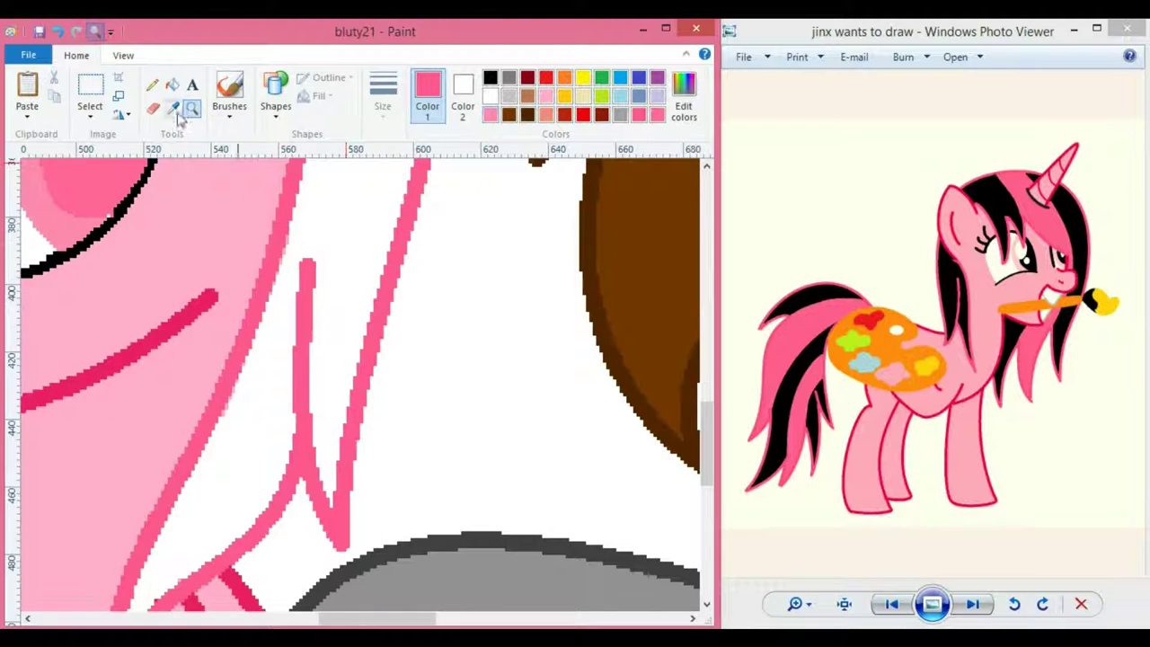
pyautogui.click(174, 108)
pyautogui.click(252, 197)
pyautogui.click(453, 109)
pyautogui.click(153, 109)
pyautogui.scroll(-3, 270, 346)
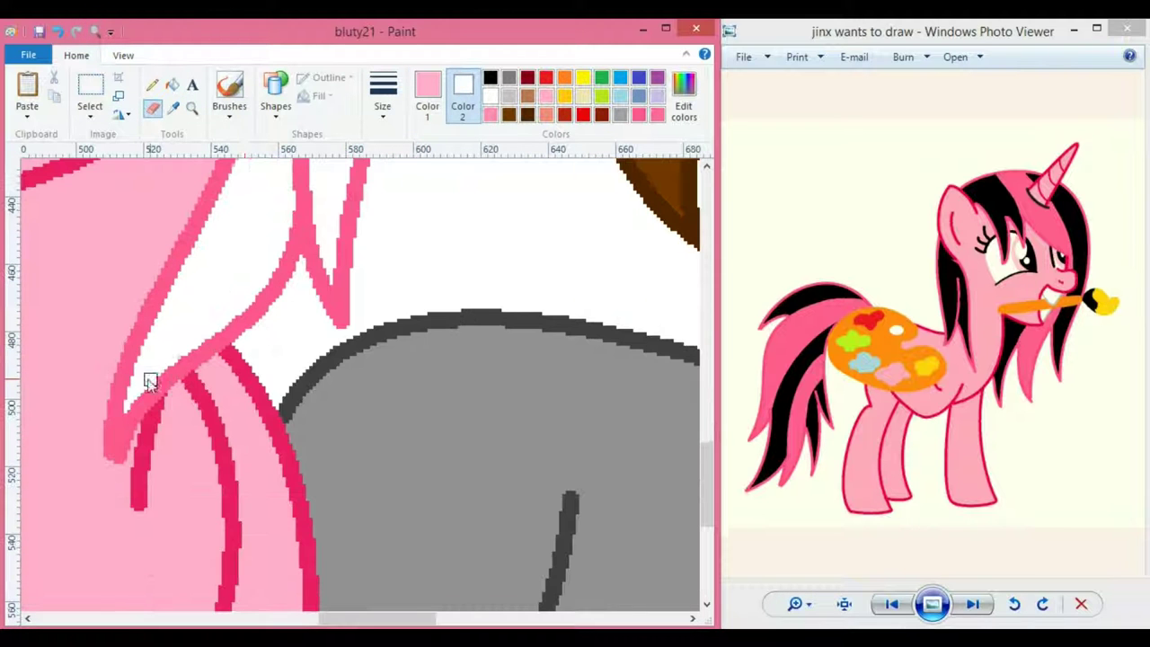
pyautogui.click(151, 85)
pyautogui.scroll(5, 163, 367)
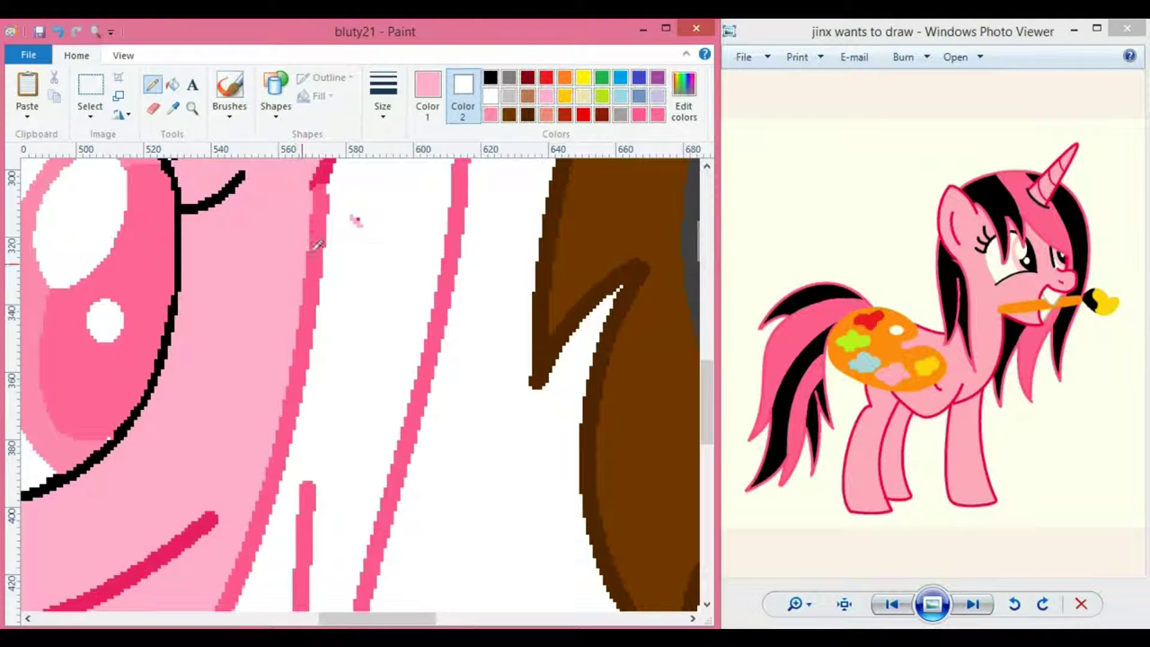
# - Sample the crimson outline colour and redraw the horn's edge and uppermost ring where the mane line crosses them
pyautogui.click(428, 97)
pyautogui.click(490, 77)
pyautogui.click(192, 108)
pyautogui.rightClick(187, 182)
pyautogui.click(187, 183)
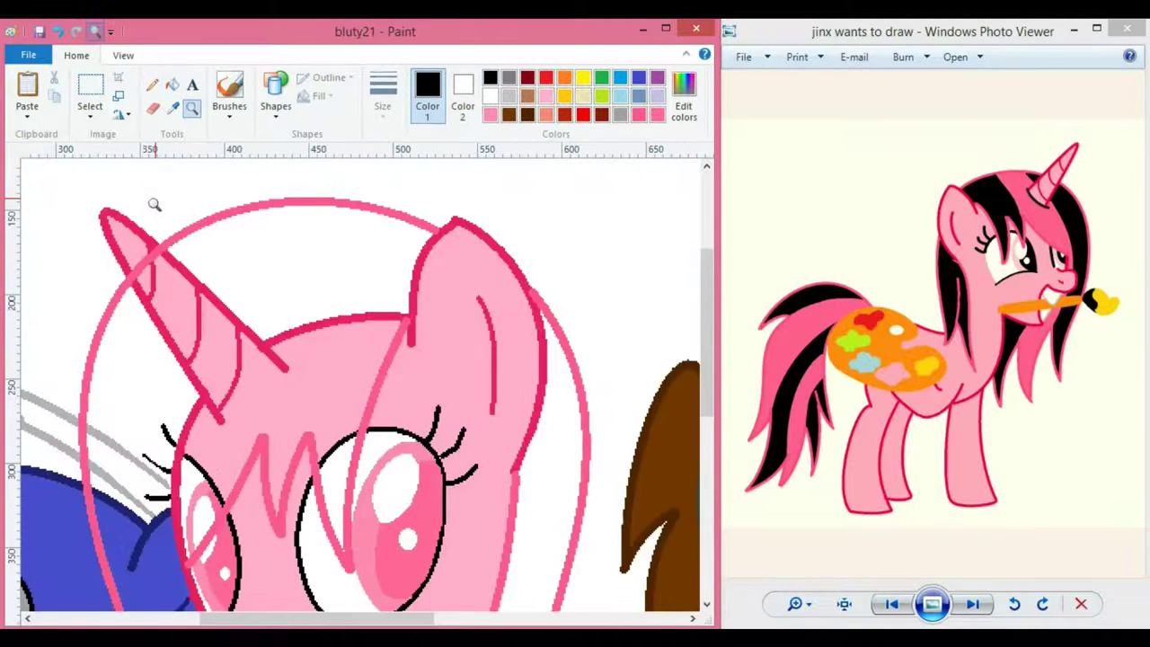
pyautogui.click(160, 207)
pyautogui.click(173, 108)
pyautogui.click(204, 169)
pyautogui.click(275, 99)
pyautogui.click(285, 136)
pyautogui.click(384, 101)
pyautogui.click(390, 219)
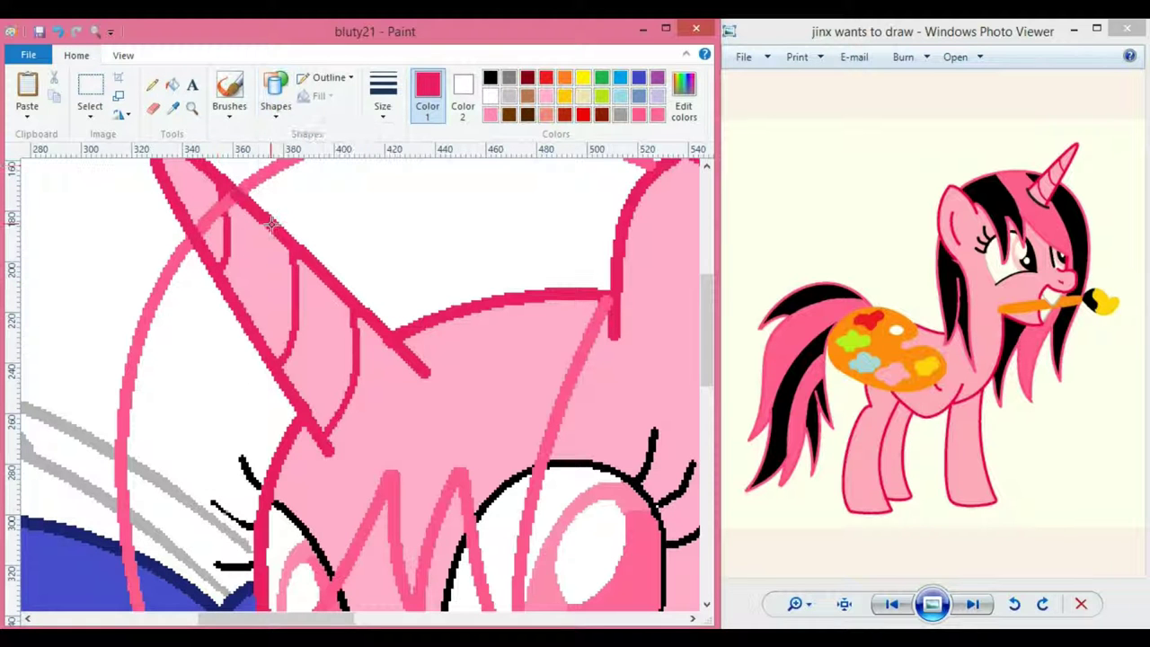
pyautogui.click(382, 94)
pyautogui.click(405, 174)
pyautogui.moveTo(223, 192); pyautogui.dragTo(217, 278)
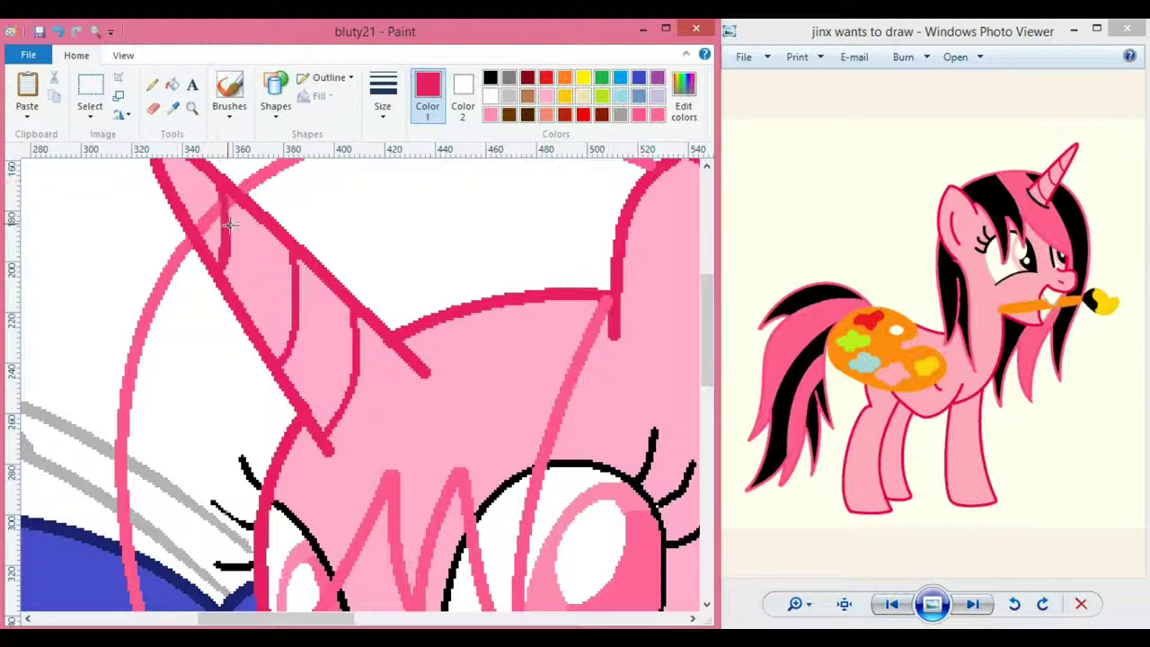
# - Cover the mane line inside the horn and the overlong outline ends at its base with the sampled light pink
pyautogui.click(172, 107)
pyautogui.click(204, 197)
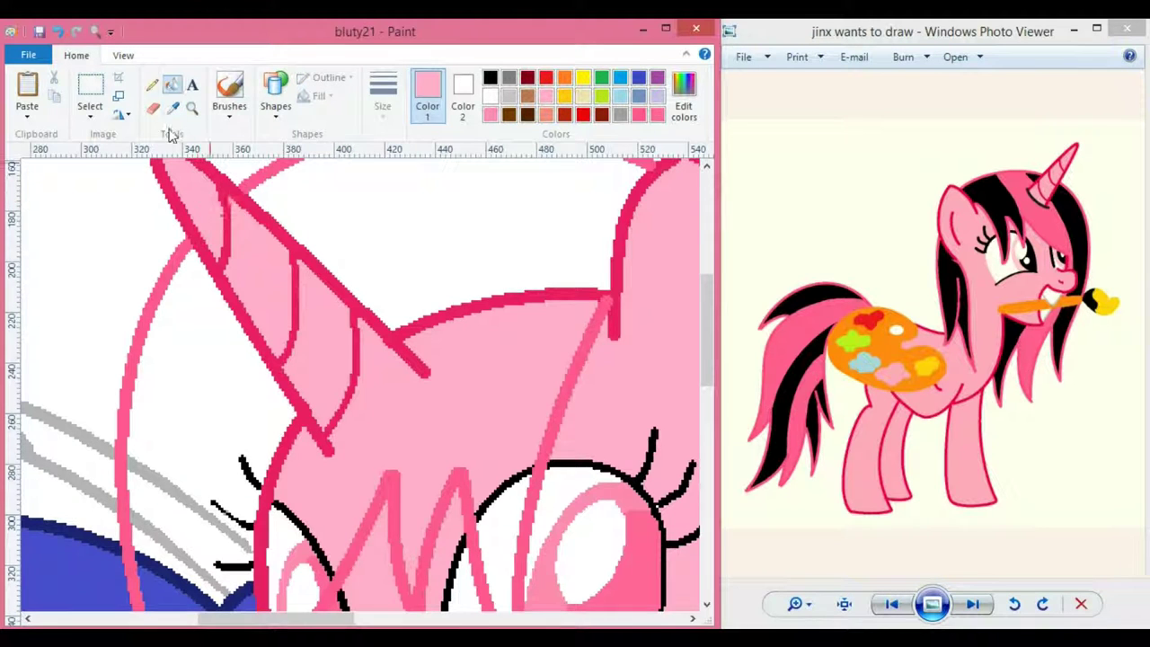
pyautogui.scroll(-5, 305, 269)
pyautogui.scroll(3, 306, 270)
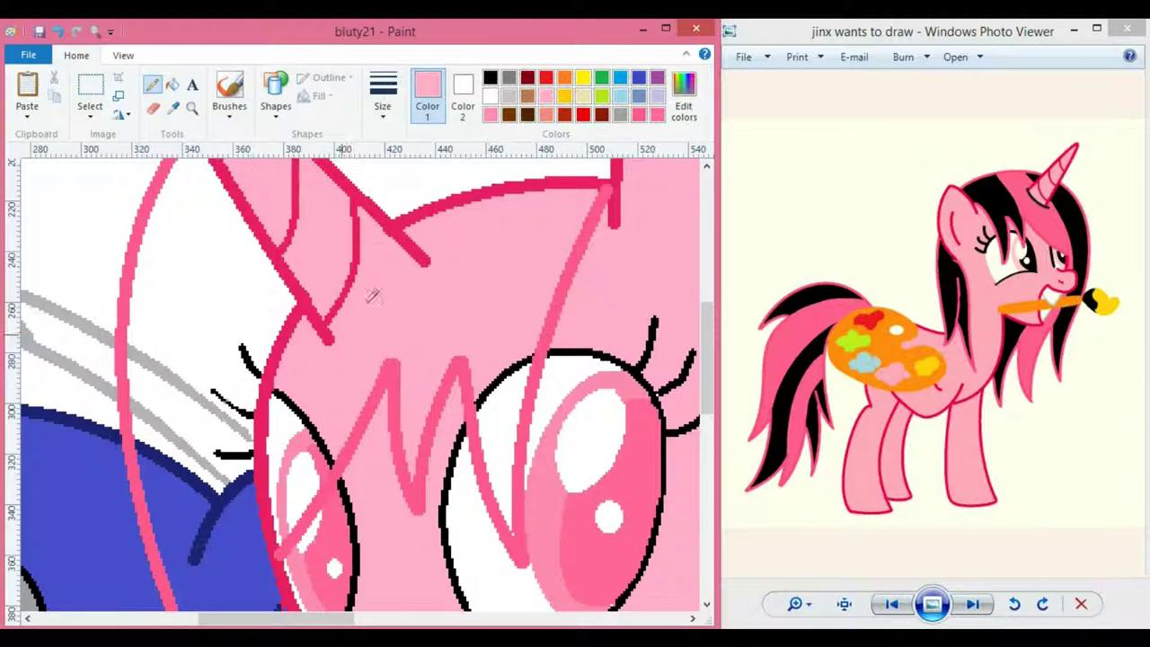
pyautogui.hotkey('ctrl', 'z')
pyautogui.click(386, 106)
pyautogui.click(395, 168)
pyautogui.click(277, 112)
pyautogui.click(290, 132)
pyautogui.click(393, 103)
pyautogui.click(427, 241)
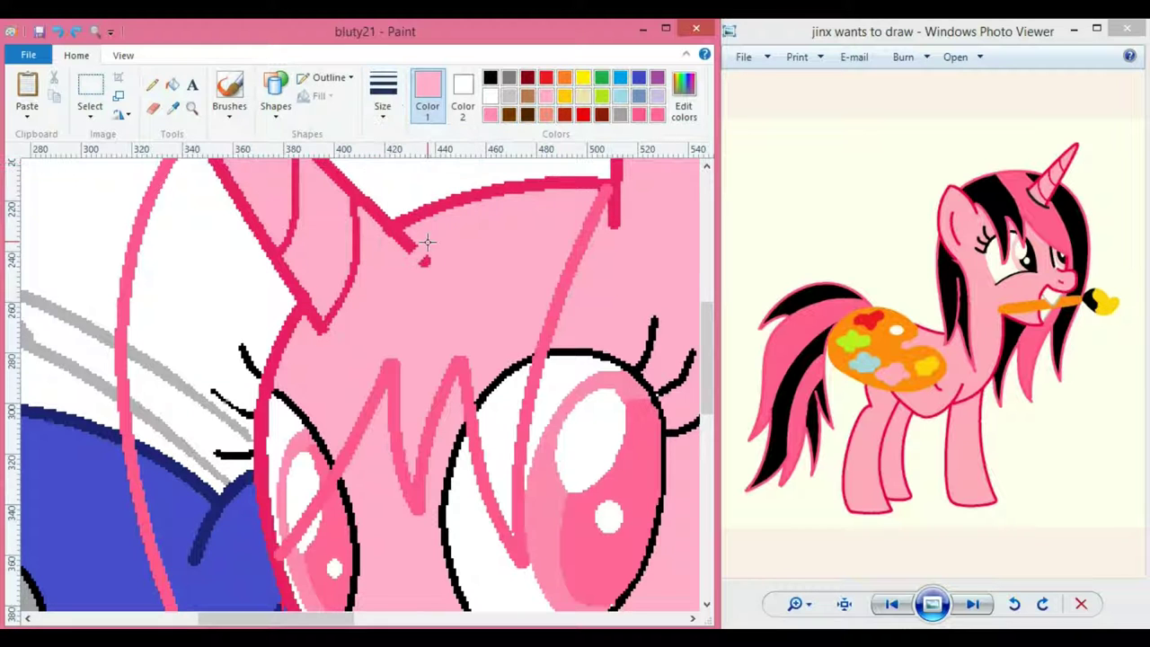
# - Draw a curved base line under the horn in the custom medium pink
pyautogui.click(492, 114)
pyautogui.moveTo(309, 356); pyautogui.dragTo(431, 250)
pyautogui.moveTo(386, 292); pyautogui.dragTo(411, 305)
pyautogui.click(431, 292)
pyautogui.scroll(3, 440, 288)
pyautogui.click(194, 111)
pyautogui.rightClick(376, 363)
pyautogui.rightClick(376, 363)
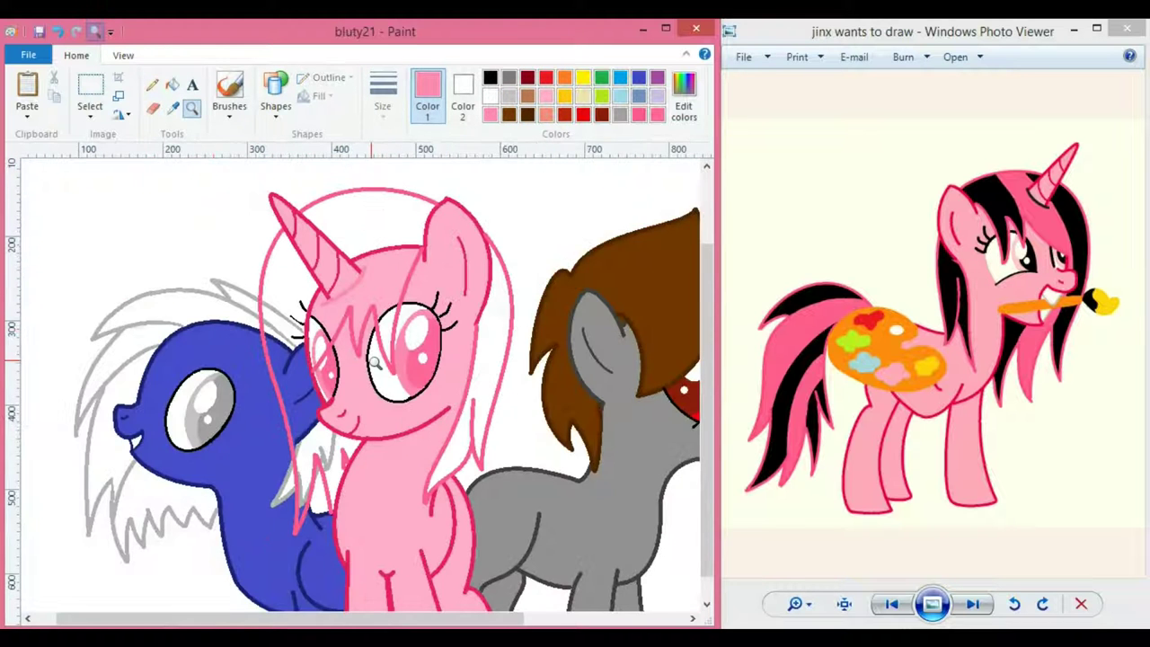
pyautogui.click(375, 362)
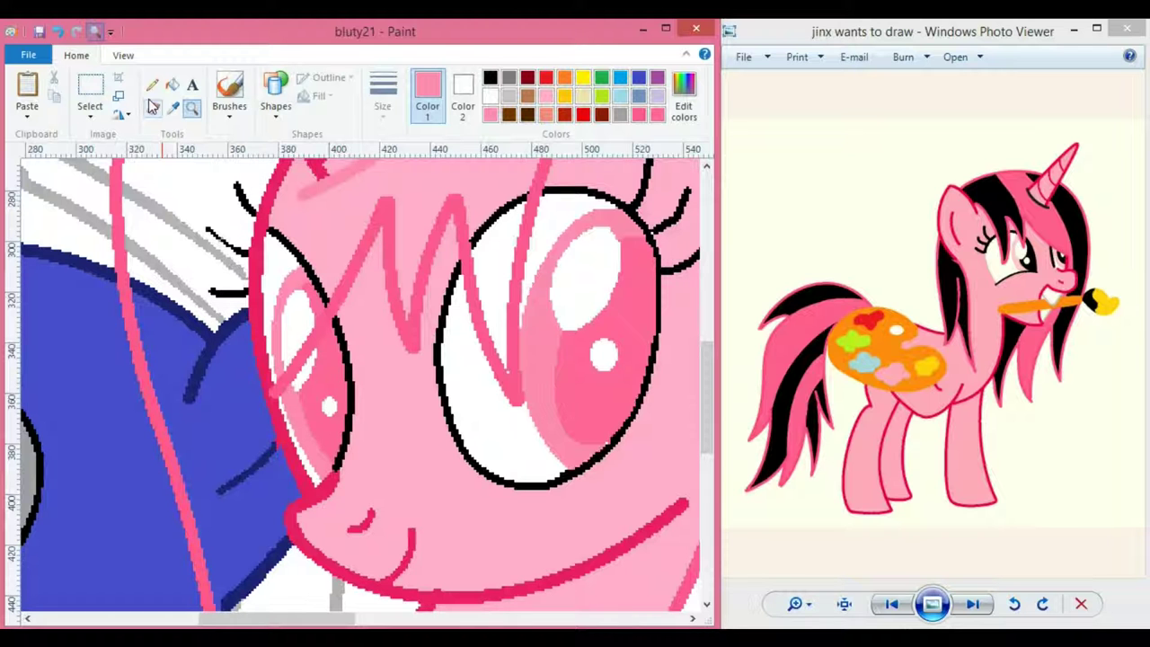
# - Undo the white fills that replaced the crimson outlines of the pink pony's head and horn
pyautogui.click(152, 106)
pyautogui.scroll(3, 215, 303)
pyautogui.hotkey('ctrl', 'z')
pyautogui.hotkey('ctrl', 'z')
pyautogui.hotkey('ctrl', 'z')
pyautogui.hotkey('ctrl', 'z')
pyautogui.hotkey('ctrl', 'z')
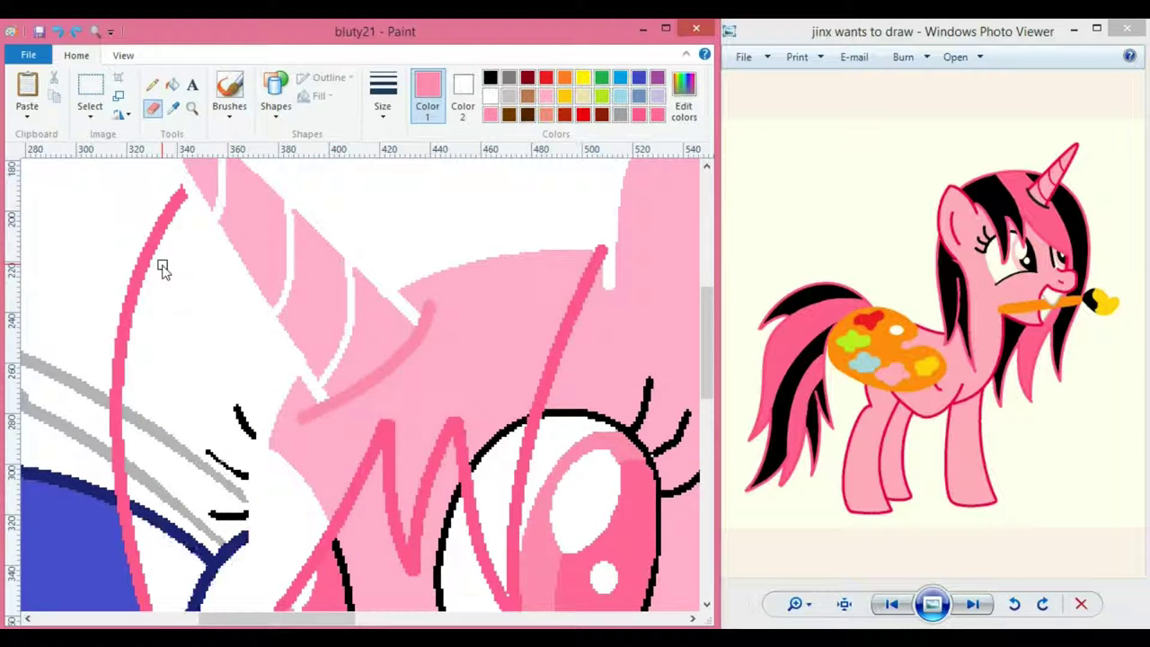
pyautogui.click(76, 33)
pyautogui.scroll(-1, 97, 102)
pyautogui.hotkey('ctrl', 'z')
pyautogui.click(88, 57)
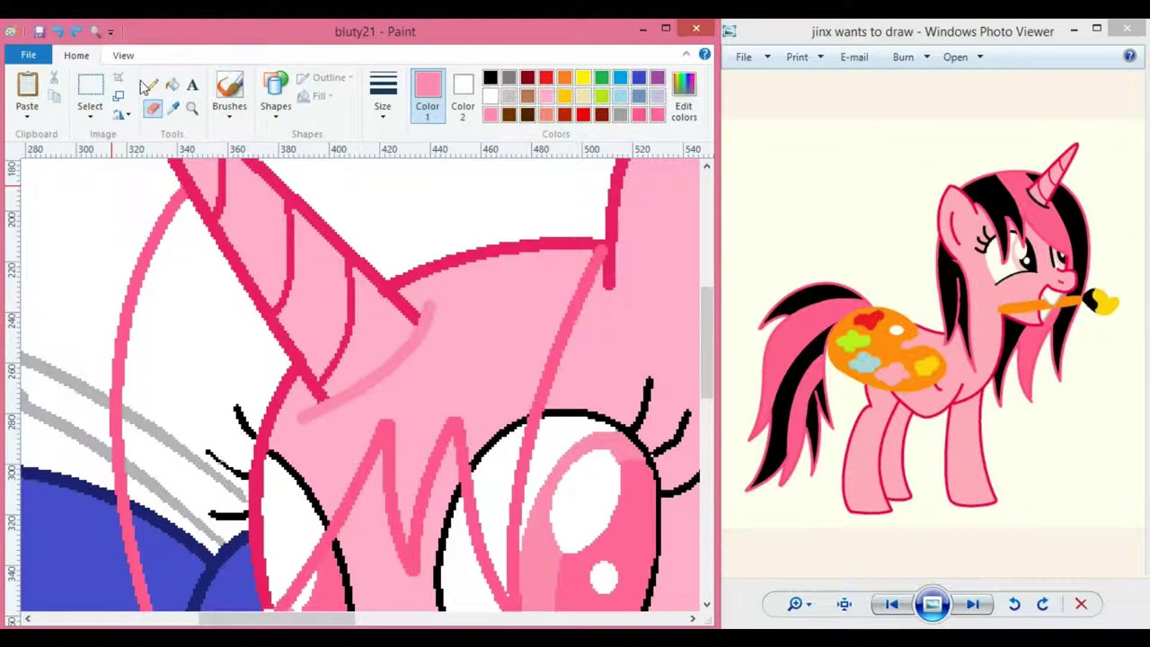
pyautogui.hotkey('ctrl', 'z')
# - Fill the head outline and the smaller eye's lashes inside the mane with white
pyautogui.scroll(2, 465, 290)
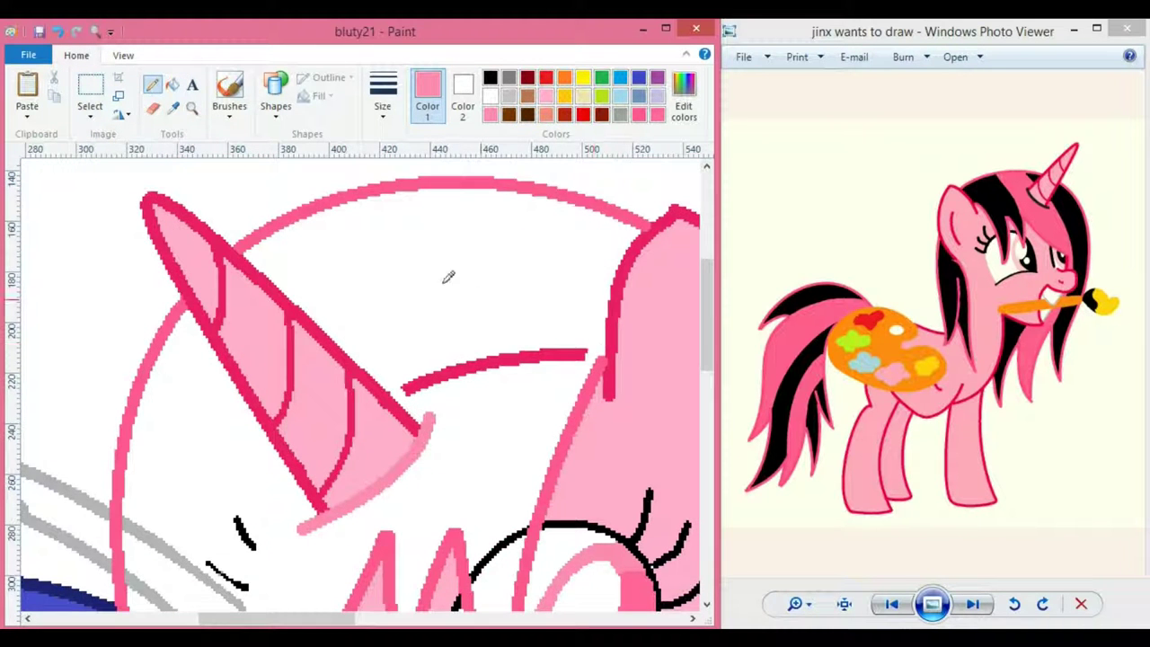
pyautogui.click(173, 84)
pyautogui.rightClick(476, 367)
pyautogui.rightClick(530, 358)
pyautogui.scroll(-1, 503, 359)
pyautogui.scroll(-1, 113, 86)
pyautogui.click(80, 55)
pyautogui.scroll(-1, 227, 346)
pyautogui.rightClick(245, 312)
pyautogui.rightClick(226, 373)
pyautogui.rightClick(221, 404)
pyautogui.rightClick(224, 436)
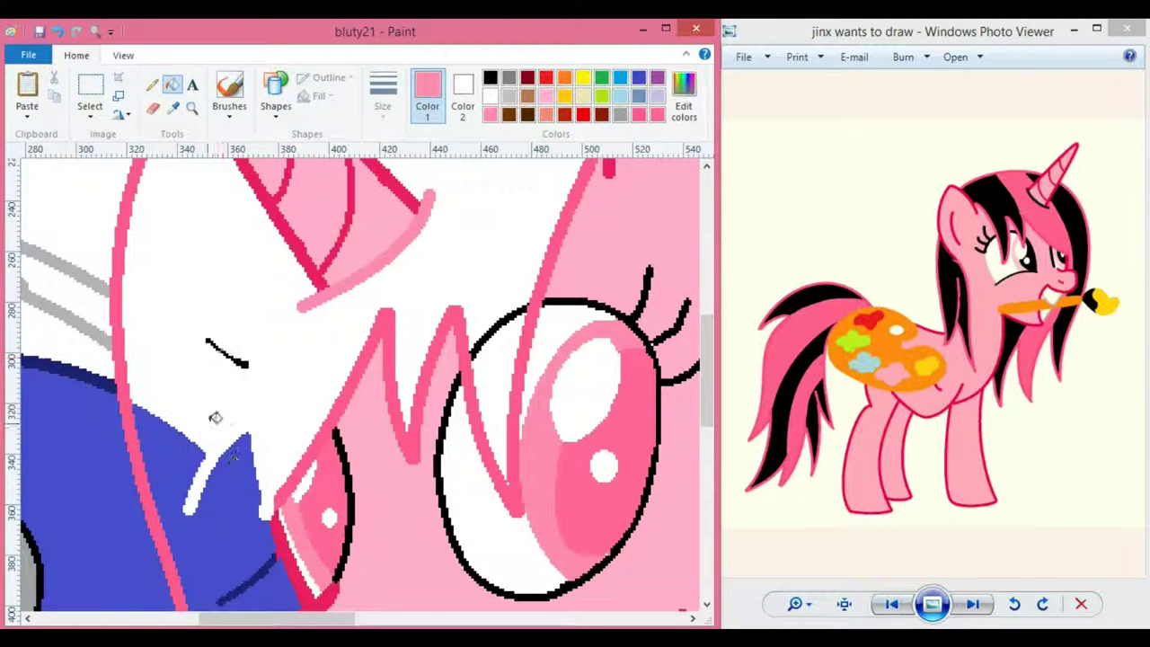
# - Fill the parts of the blue pony inside the pink pony's front lock with white, down past the muzzle
pyautogui.rightClick(215, 425)
pyautogui.rightClick(230, 478)
pyautogui.scroll(-1, 230, 472)
pyautogui.rightClick(240, 473)
pyautogui.rightClick(243, 483)
pyautogui.rightClick(233, 507)
pyautogui.rightClick(310, 536)
pyautogui.scroll(-1, 312, 532)
pyautogui.rightClick(252, 542)
pyautogui.click(153, 85)
pyautogui.scroll(6, 256, 554)
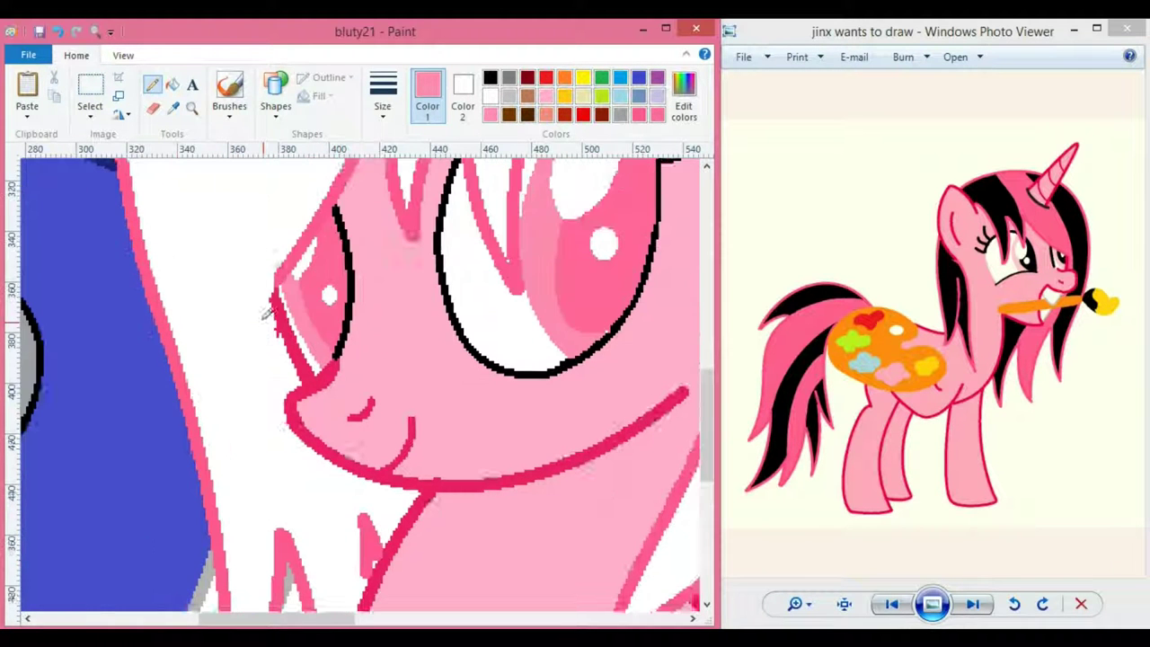
# - Fill the pink pony's front mane, the fringe tip over the larger eye and the back lock with black
pyautogui.scroll(4, 269, 319)
pyautogui.click(490, 78)
pyautogui.click(173, 85)
pyautogui.click(421, 258)
pyautogui.click(192, 108)
pyautogui.rightClick(359, 386)
pyautogui.click(359, 386)
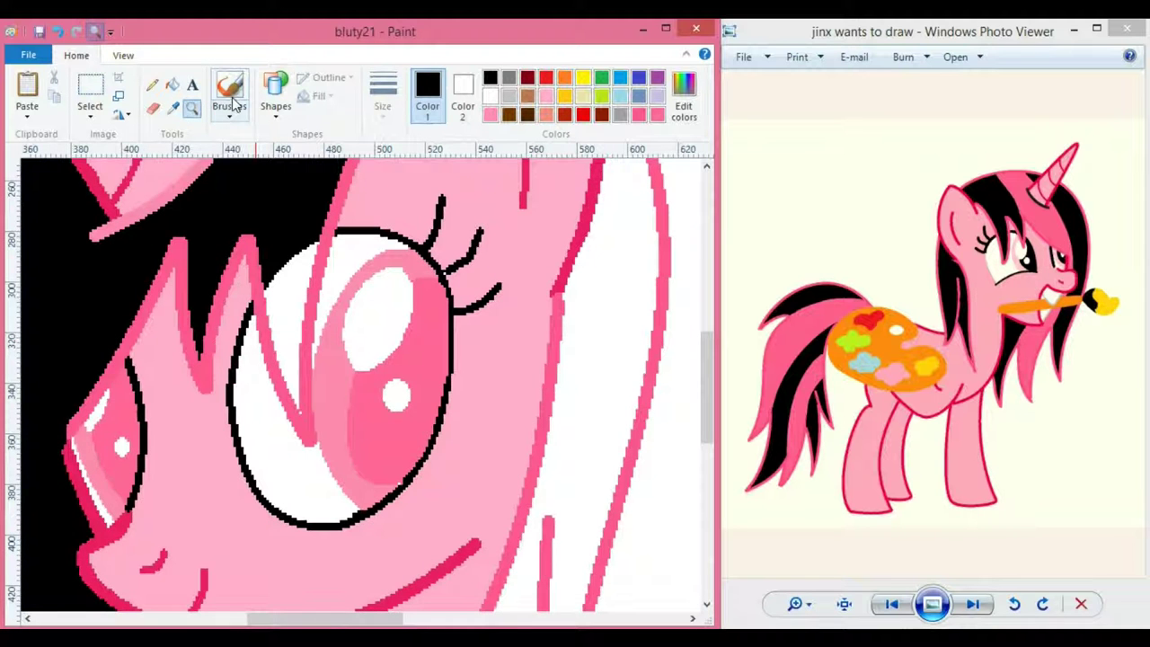
pyautogui.click(173, 85)
pyautogui.click(288, 315)
pyautogui.click(611, 314)
# - Touch up the unfilled pixels at the fringe tip over the larger eye with a black pencil
pyautogui.scroll(2, 359, 359)
pyautogui.click(153, 84)
pyautogui.click(382, 97)
pyautogui.click(386, 185)
pyautogui.click(301, 520)
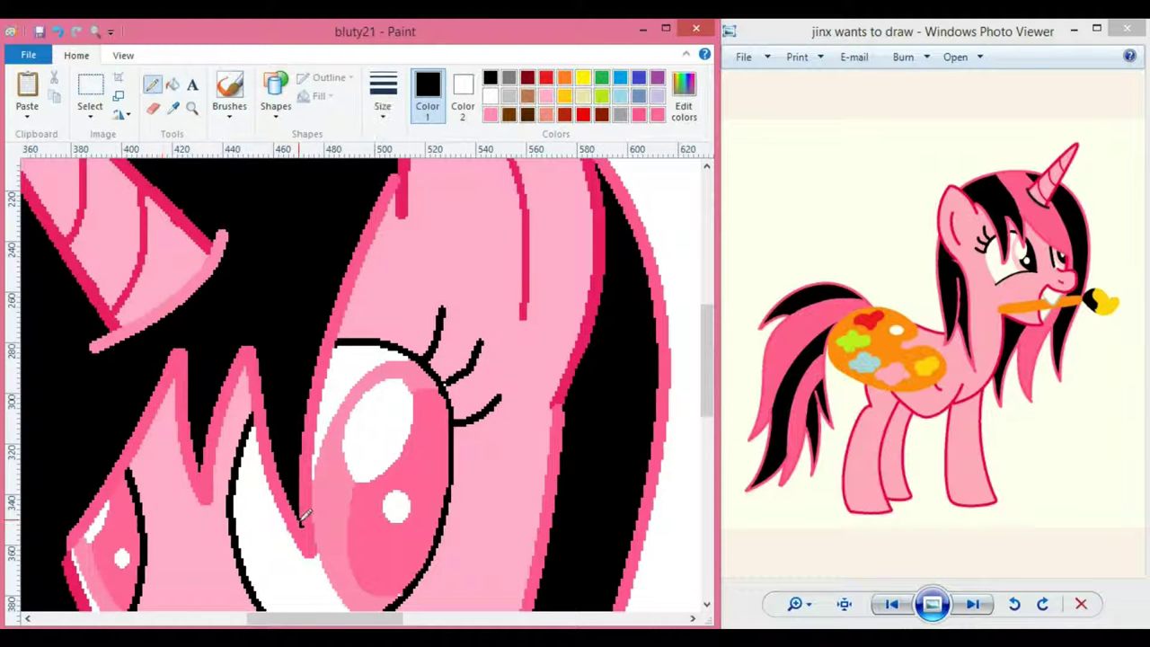
# - Outline a hot-pink strand with the recoloured eraser down the front lock of the pink pony's black mane, past the muzzle
pyautogui.click(192, 108)
pyautogui.rightClick(233, 380)
pyautogui.rightClick(233, 380)
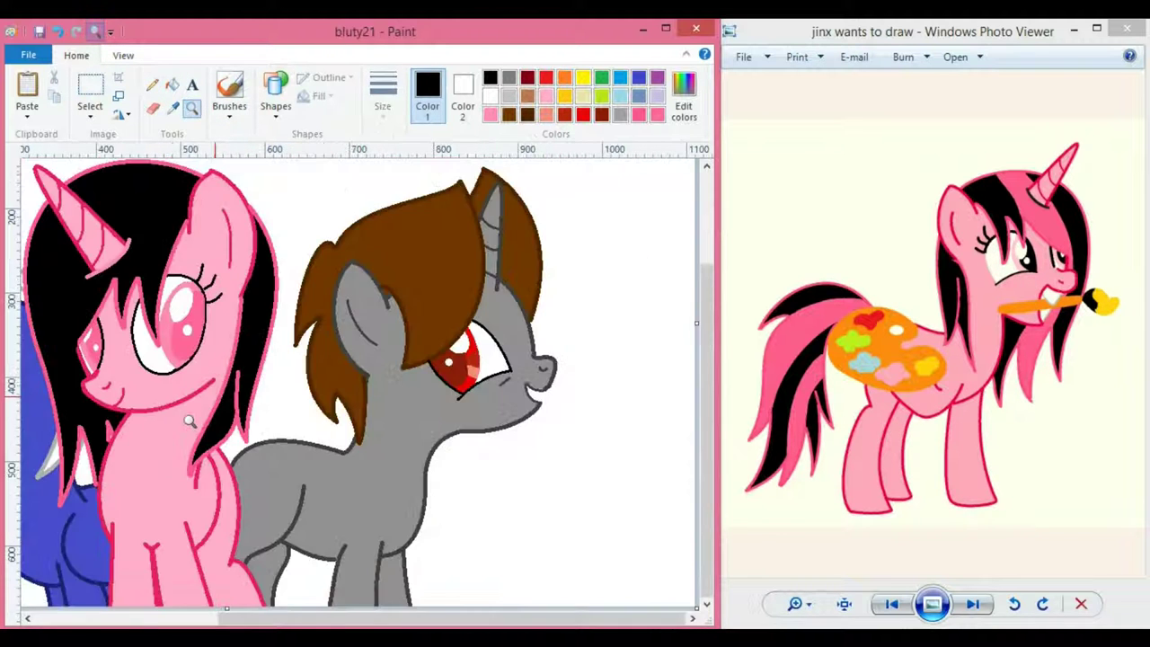
pyautogui.rightClick(191, 422)
pyautogui.click(249, 297)
pyautogui.click(306, 371)
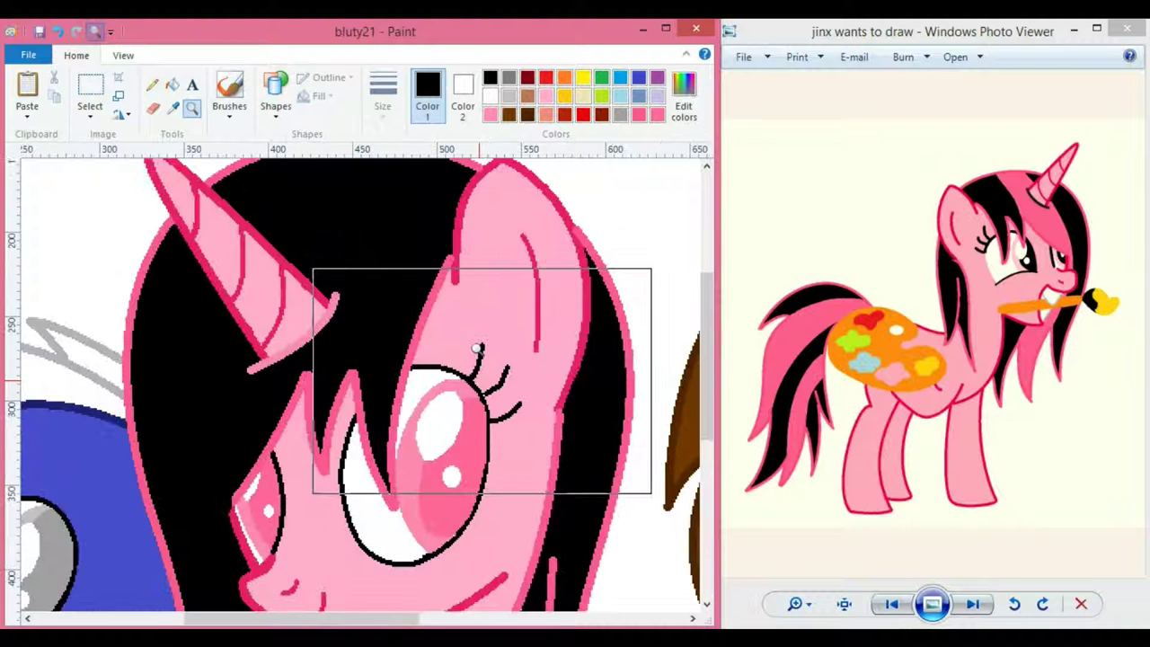
pyautogui.click(462, 95)
pyautogui.click(639, 115)
pyautogui.click(153, 108)
pyautogui.scroll(2, 366, 258)
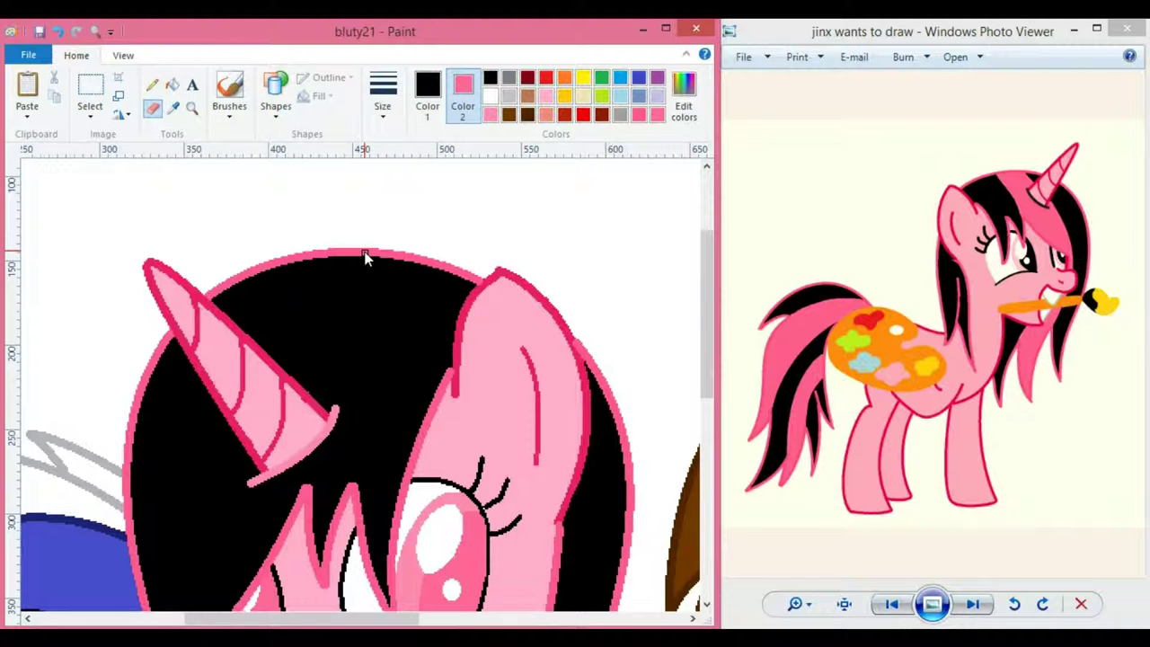
pyautogui.scroll(-2, 305, 494)
pyautogui.scroll(-2, 143, 330)
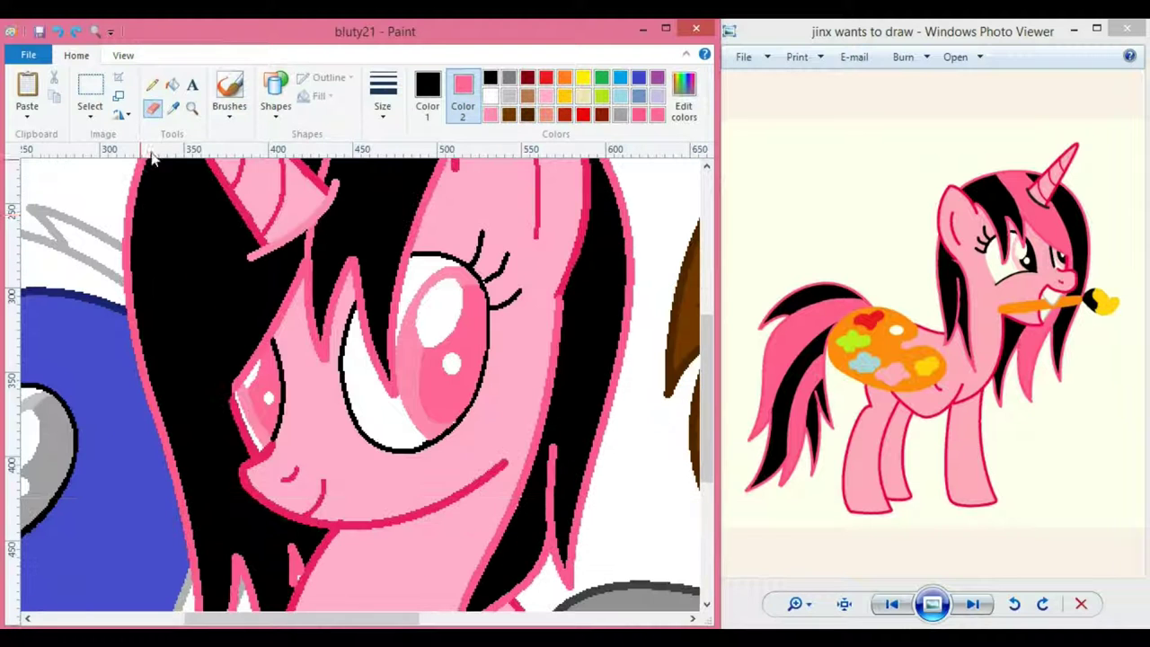
pyautogui.moveTo(149, 184); pyautogui.dragTo(239, 551)
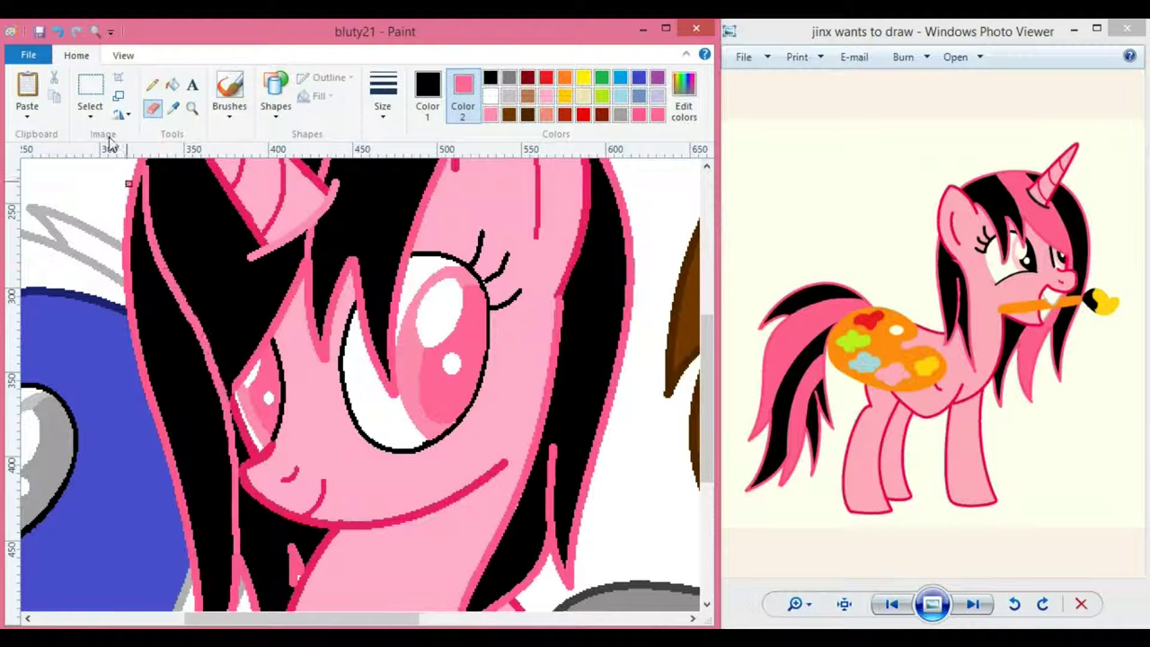
# - Fill the inner part of the pink pony's front mane, from behind the horn down past the muzzle, with hot pink
pyautogui.click(171, 85)
pyautogui.click(249, 297)
pyautogui.scroll(-2, 272, 430)
pyautogui.click(272, 430)
pyautogui.hotkey('ctrl', 'z')
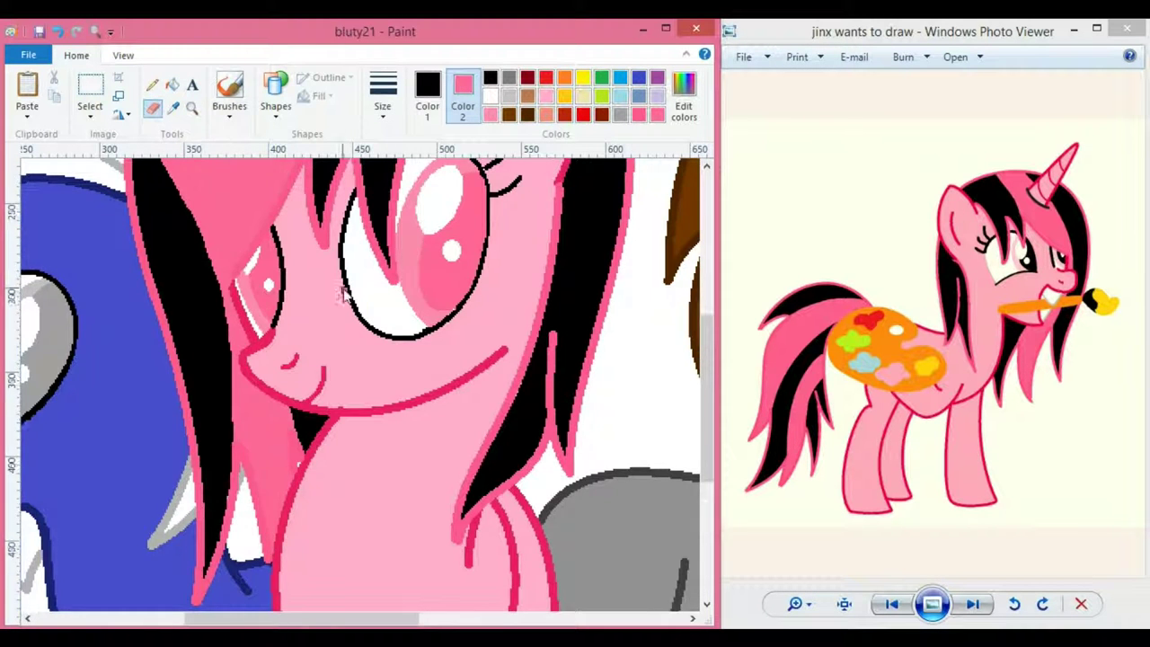
pyautogui.scroll(3, 218, 244)
pyautogui.click(314, 221)
pyautogui.click(193, 108)
pyautogui.rightClick(268, 329)
pyautogui.rightClick(268, 330)
pyautogui.click(270, 329)
pyautogui.click(305, 327)
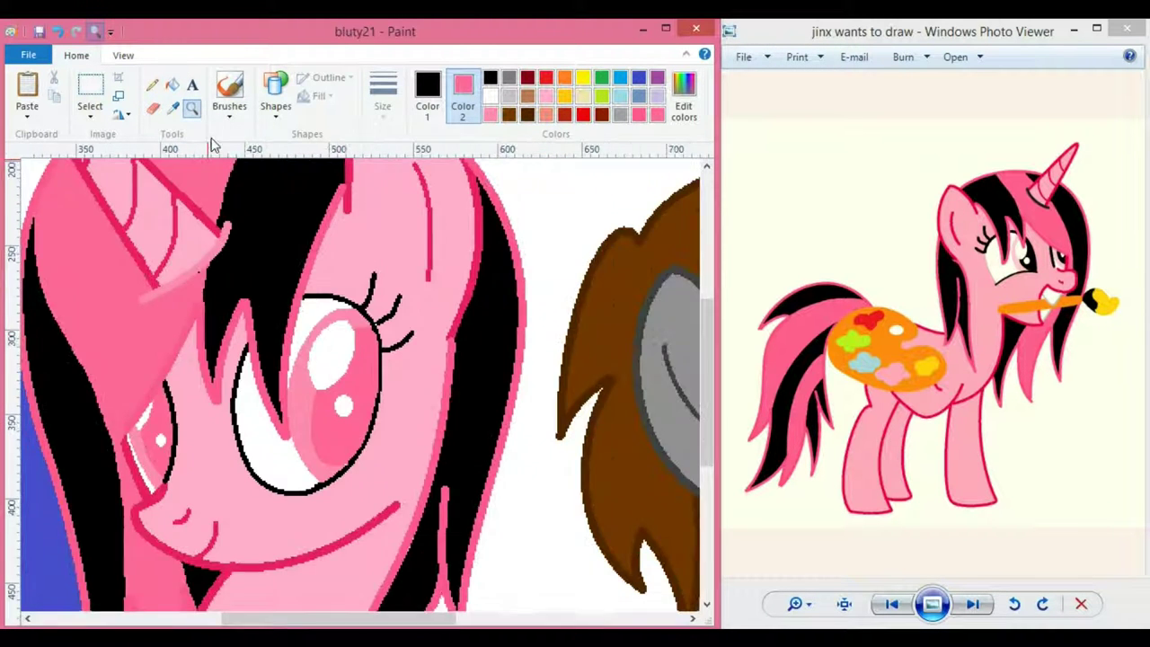
pyautogui.click(154, 108)
# - Close the open reference pictures in Windows Photo Viewer and maximize the drawing's window
pyautogui.click(1119, 28)
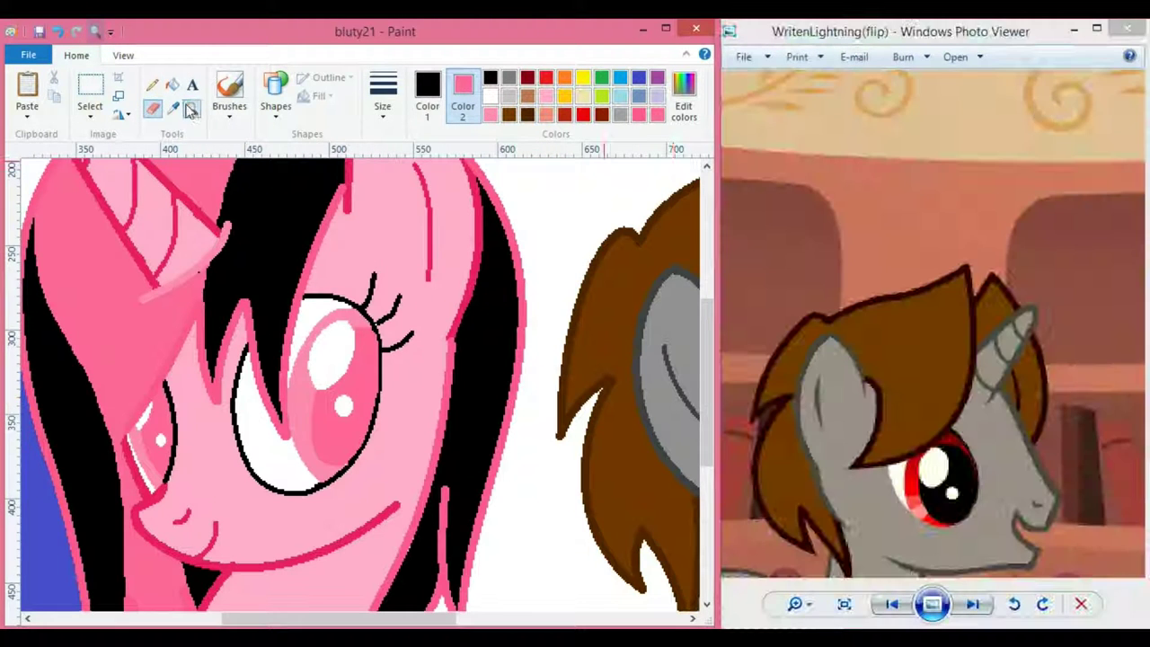
pyautogui.click(191, 110)
pyautogui.rightClick(267, 324)
pyautogui.rightClick(268, 324)
pyautogui.click(1127, 27)
pyautogui.click(1127, 28)
pyautogui.click(665, 29)
pyautogui.click(21, 108)
pyautogui.click(49, 148)
pyautogui.click(67, 331)
pyautogui.doubleClick(183, 144)
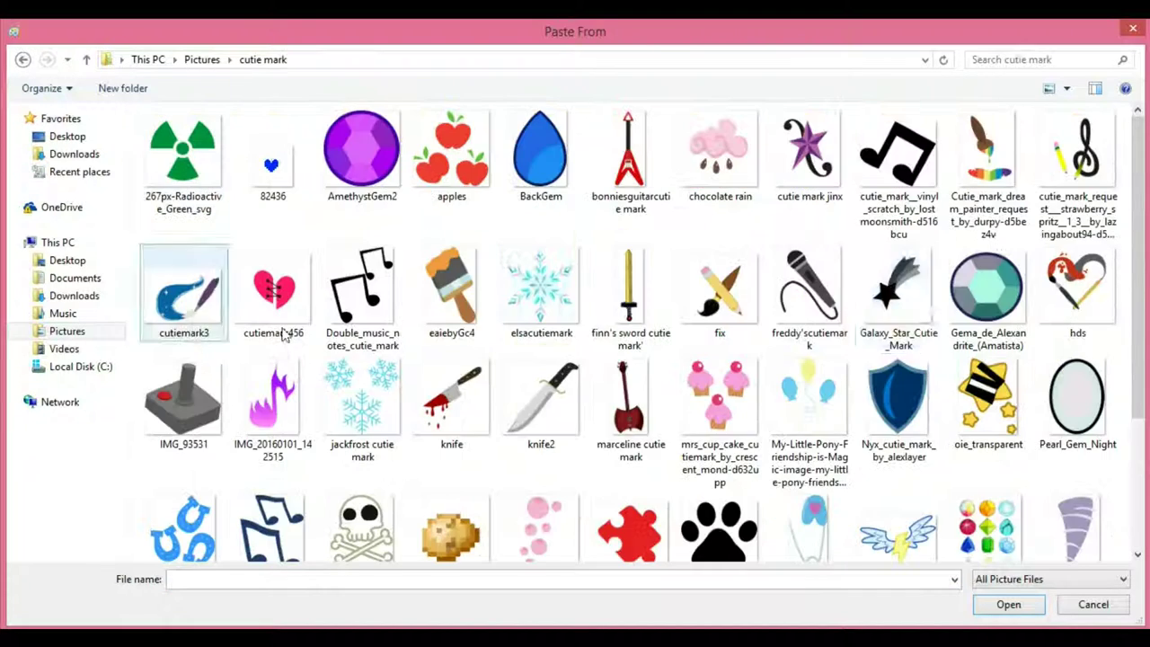
pyautogui.scroll(-3, 404, 310)
pyautogui.doubleClick(359, 475)
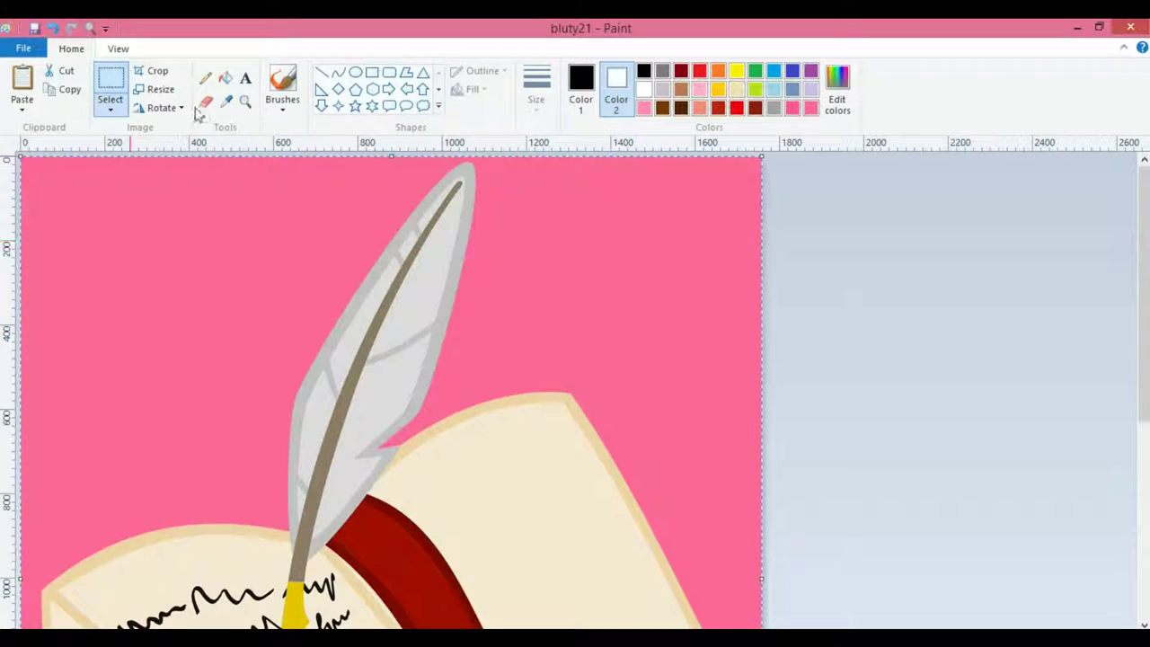
pyautogui.hotkey('ctrl', 'z')
# - Insert the picture writer__s_cutie_mark_by_rildraw-d4bst70 into the drawing with a transparent selection background
pyautogui.click(22, 108)
pyautogui.click(46, 148)
pyautogui.scroll(-3, 373, 458)
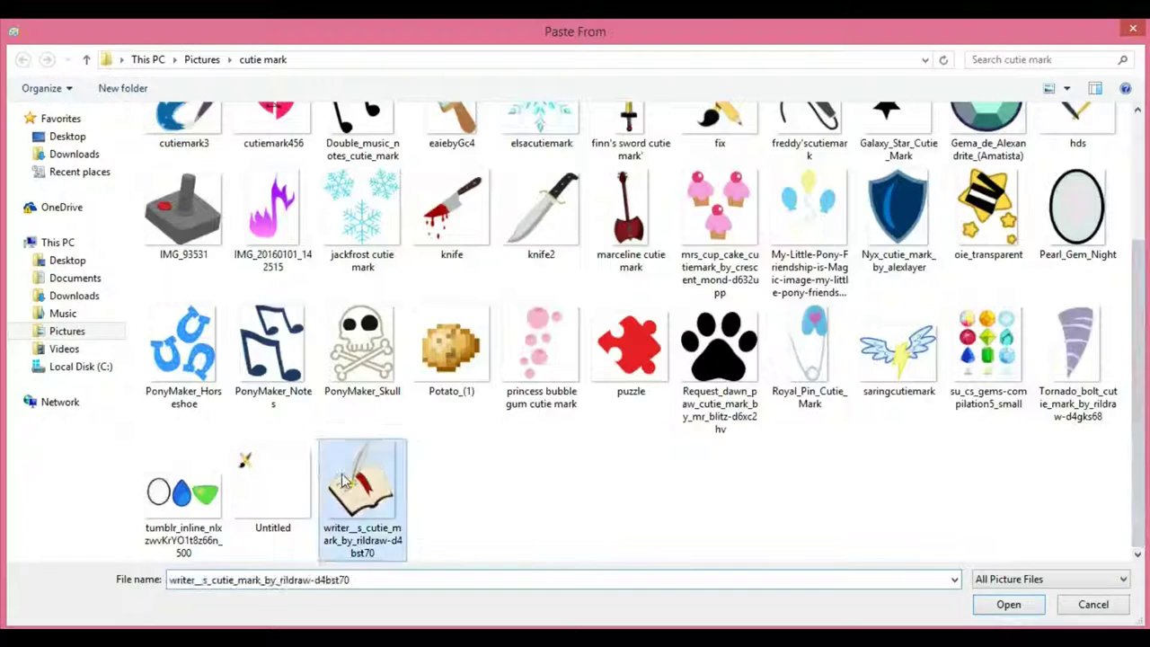
pyautogui.doubleClick(373, 458)
pyautogui.click(110, 108)
pyautogui.click(162, 259)
# - Shrink the book-and-quill mark in stages and place it on the gray pony's flank
pyautogui.moveTo(762, 156); pyautogui.dragTo(288, 488)
pyautogui.moveTo(198, 574); pyautogui.dragTo(443, 362)
pyautogui.moveTo(533, 275); pyautogui.dragTo(509, 521)
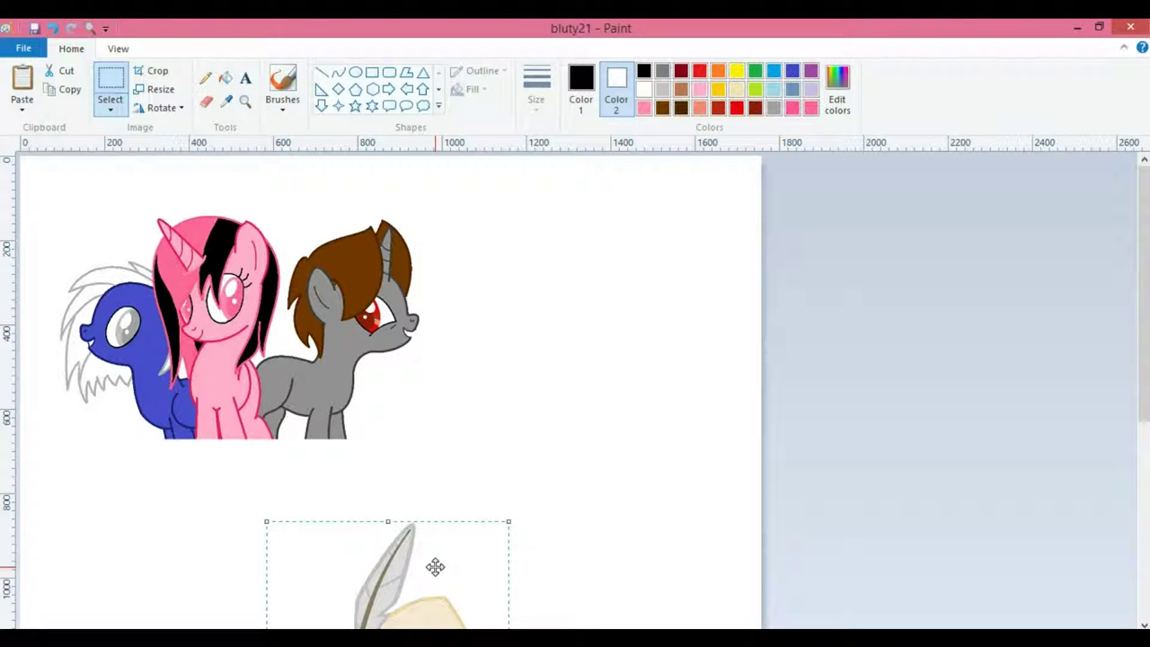
pyautogui.moveTo(434, 567); pyautogui.dragTo(415, 217)
pyautogui.moveTo(489, 171); pyautogui.dragTo(284, 370)
pyautogui.moveTo(280, 377)
pyautogui.mouseDown()
pyautogui.moveTo(287, 369)
pyautogui.moveTo(274, 378)
pyautogui.mouseUp()
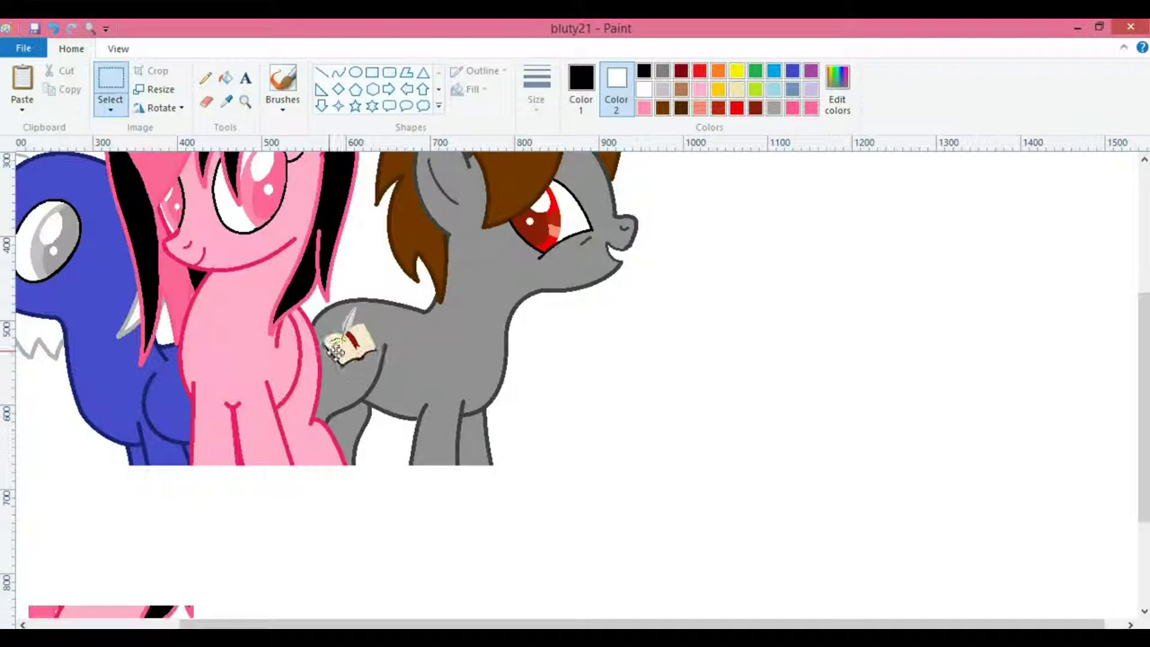
# - Adjust the size and position of the book-and-quill mark on the gray pony's flank, close to the pink pony's body
pyautogui.moveTo(392, 364); pyautogui.dragTo(400, 399)
pyautogui.moveTo(650, 381); pyautogui.dragTo(777, 306)
pyautogui.moveTo(777, 306); pyautogui.dragTo(801, 269)
pyautogui.moveTo(754, 307); pyautogui.dragTo(359, 329)
pyautogui.moveTo(406, 292); pyautogui.dragTo(396, 300)
pyautogui.moveTo(356, 342); pyautogui.dragTo(363, 336)
pyautogui.moveTo(402, 294); pyautogui.dragTo(391, 303)
pyautogui.moveTo(360, 335); pyautogui.dragTo(366, 331)
# - Move the spare copy of the pink pony's body back over the original, covering the overlapping edge of the book mark
pyautogui.scroll(-3, 242, 576)
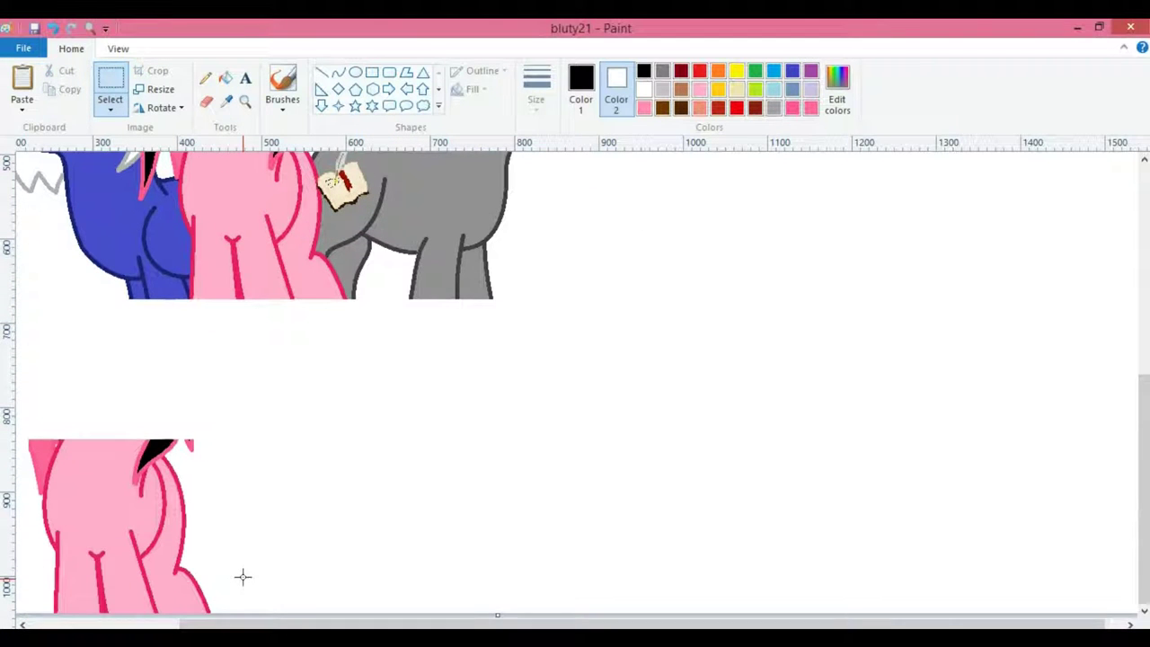
pyautogui.scroll(2, 243, 577)
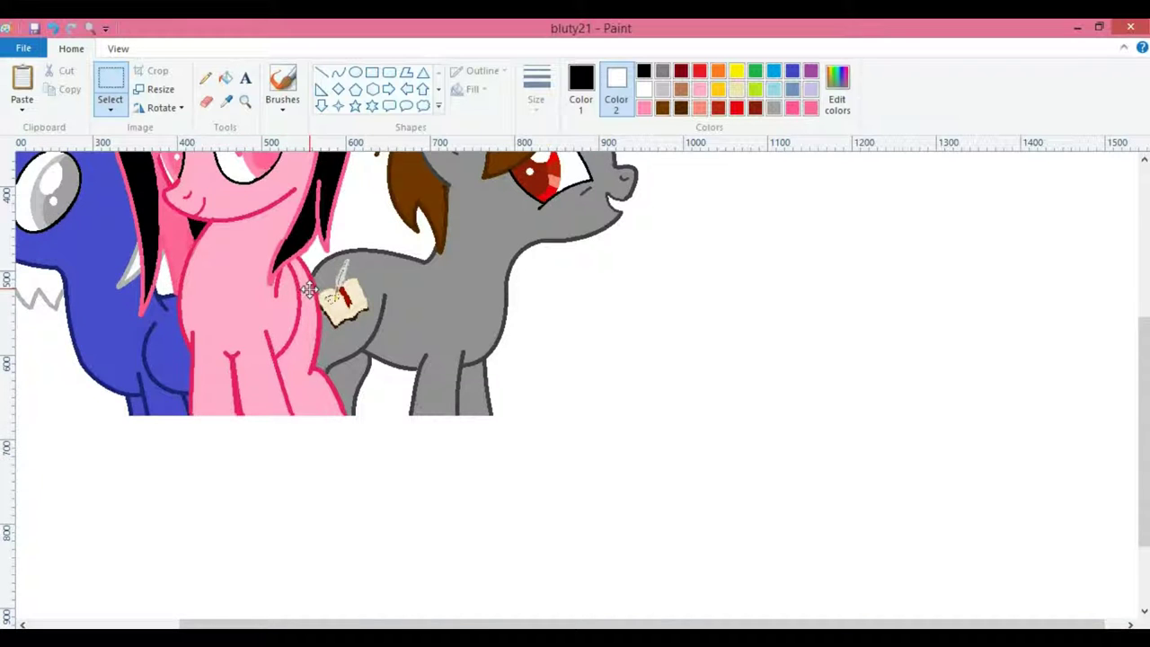
pyautogui.scroll(2, 522, 377)
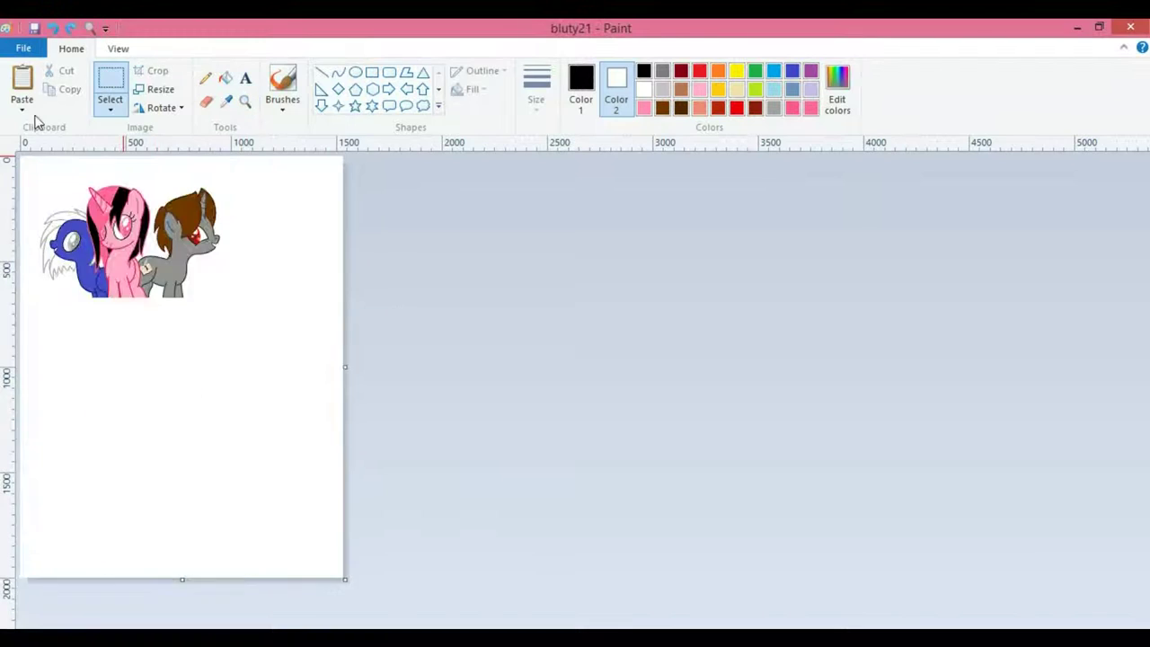
# - Insert the pencil-and-paintbrush picture "fix" from the cutie mark folder and move it to the blank area below the ponies
pyautogui.click(23, 106)
pyautogui.click(41, 143)
pyautogui.moveTo(1137, 200)
pyautogui.mouseDown()
pyautogui.moveTo(1125, 334)
pyautogui.moveTo(1128, 193)
pyautogui.mouseUp()
pyautogui.doubleClick(721, 285)
pyautogui.moveTo(27, 176); pyautogui.dragTo(107, 261)
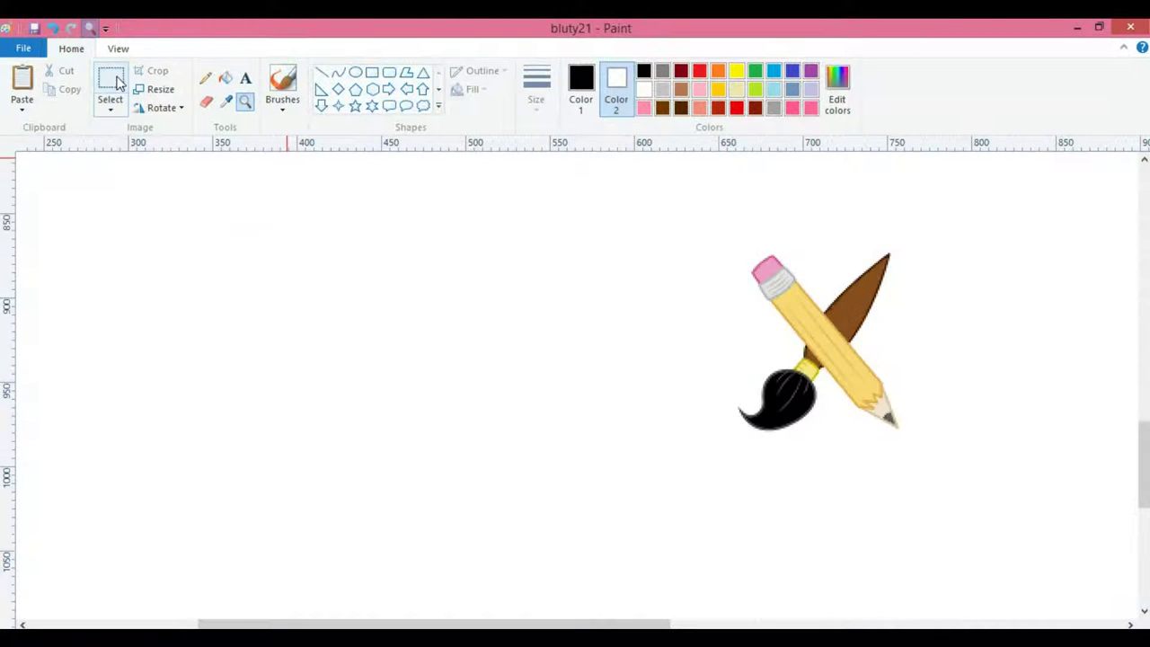
# - Select the pencil-and-paintbrush mark and move it further across the blank canvas
pyautogui.click(113, 81)
pyautogui.moveTo(686, 225); pyautogui.dragTo(916, 473)
pyautogui.moveTo(835, 355)
pyautogui.mouseDown()
pyautogui.moveTo(389, 249)
pyautogui.moveTo(505, 287)
pyautogui.moveTo(1094, 297)
pyautogui.mouseUp()
pyautogui.moveTo(660, 624); pyautogui.dragTo(763, 624)
pyautogui.moveTo(725, 533)
pyautogui.mouseDown()
pyautogui.moveTo(767, 534)
pyautogui.moveTo(979, 335)
pyautogui.mouseUp()
pyautogui.click(744, 531)
# - Place the pencil-and-paintbrush mark on the pink pony's flank and shrink it to fit beside the front lock's tip
pyautogui.moveTo(909, 405); pyautogui.dragTo(302, 345)
pyautogui.moveTo(369, 276)
pyautogui.mouseDown()
pyautogui.moveTo(290, 316)
pyautogui.moveTo(289, 373)
pyautogui.moveTo(278, 371)
pyautogui.mouseUp()
pyautogui.moveTo(244, 412); pyautogui.dragTo(295, 354)
pyautogui.moveTo(333, 446); pyautogui.dragTo(320, 447)
pyautogui.moveTo(283, 405); pyautogui.dragTo(292, 406)
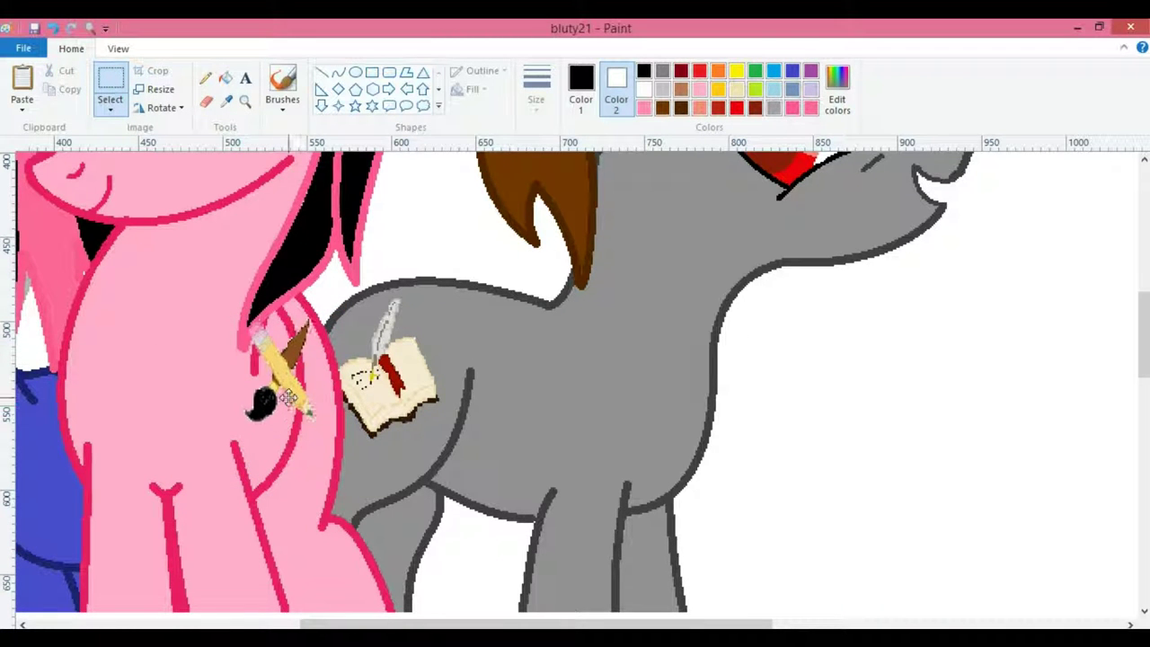
# - Paste the copied section of the ponies' bodies and move it to the blank area beside the gray pony
pyautogui.click(22, 82)
pyautogui.moveTo(215, 264); pyautogui.dragTo(859, 374)
pyautogui.moveTo(674, 623); pyautogui.dragTo(875, 624)
pyautogui.moveTo(361, 420); pyautogui.dragTo(726, 420)
# - Fill the gray and blue pony parts around the pink body in the pasted section with white
pyautogui.click(226, 79)
pyautogui.rightClick(856, 388)
pyautogui.rightClick(845, 395)
pyautogui.rightClick(922, 375)
pyautogui.rightClick(874, 284)
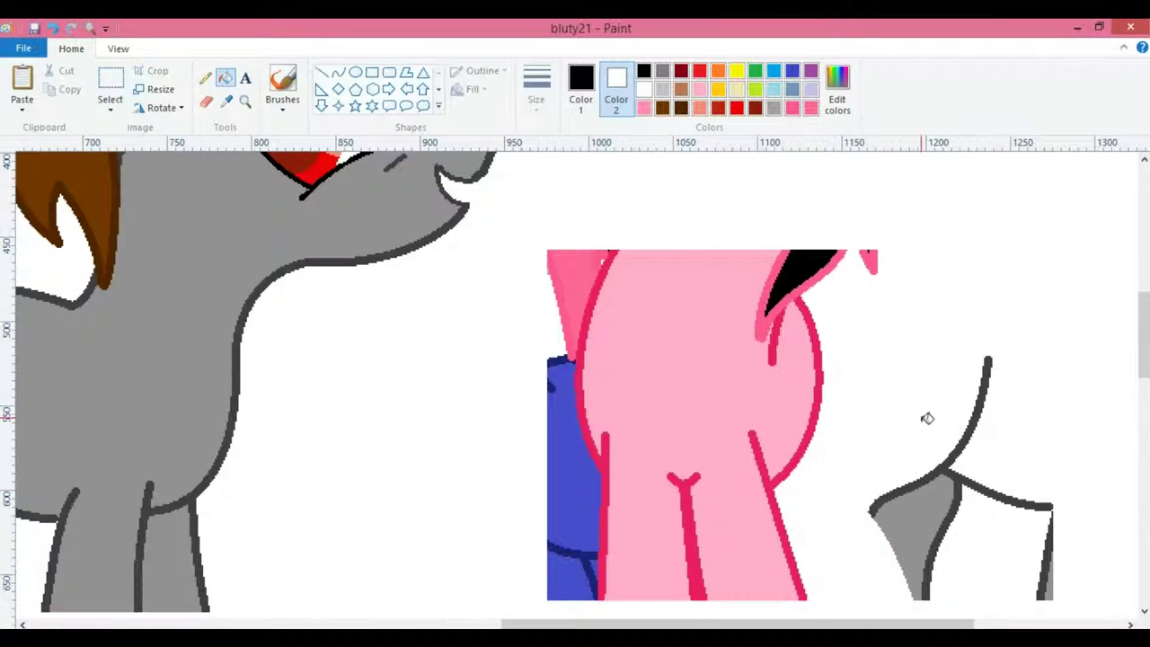
pyautogui.rightClick(925, 516)
pyautogui.rightClick(1047, 543)
pyautogui.rightClick(1049, 577)
pyautogui.rightClick(579, 530)
pyautogui.rightClick(578, 555)
pyautogui.rightClick(575, 577)
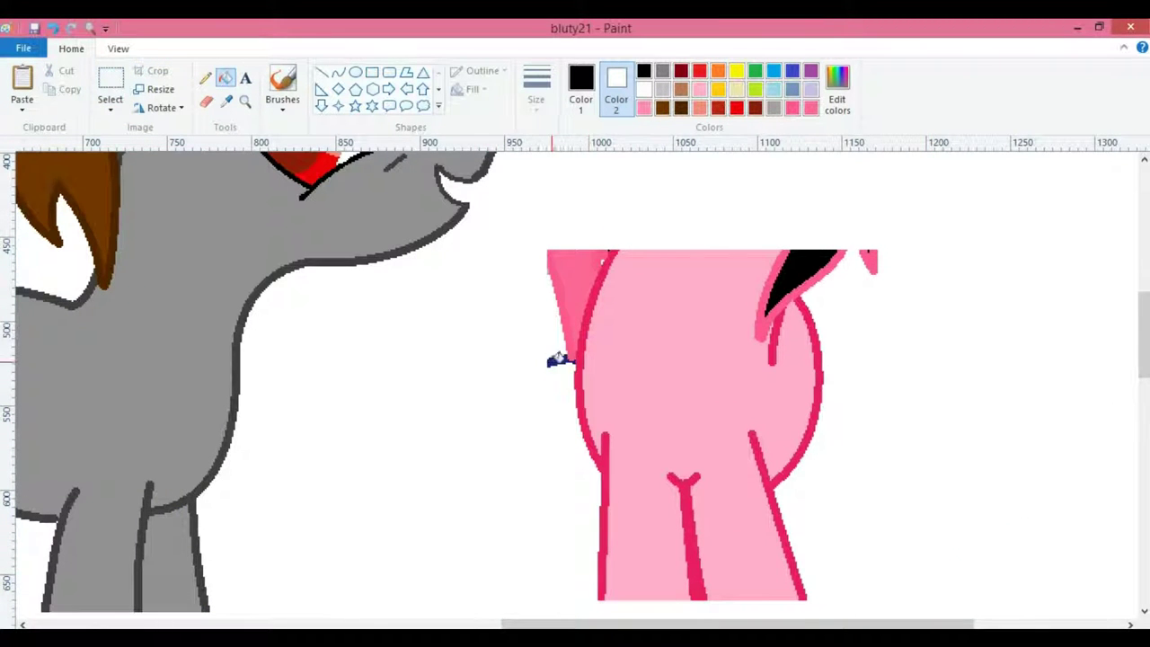
# - Select the cleaned-up pink body copy and move it back over the pink pony, aligning it with the original outlines
pyautogui.click(111, 81)
pyautogui.scroll(-1, 493, 360)
pyautogui.scroll(3, 808, 432)
pyautogui.moveTo(540, 512); pyautogui.dragTo(936, 433)
pyautogui.moveTo(890, 623); pyautogui.dragTo(710, 623)
pyautogui.moveTo(1000, 535); pyautogui.dragTo(46, 447)
pyautogui.scroll(-3, 59, 431)
pyautogui.moveTo(72, 400); pyautogui.dragTo(33, 501)
pyautogui.moveTo(441, 625); pyautogui.dragTo(378, 625)
# - Shrink the canvas to trim the blank area beside and below the three ponies
pyautogui.click(246, 102)
pyautogui.rightClick(254, 206)
pyautogui.rightClick(257, 213)
pyautogui.rightClick(278, 308)
pyautogui.moveTo(345, 450); pyautogui.dragTo(281, 295)
pyautogui.click(269, 269)
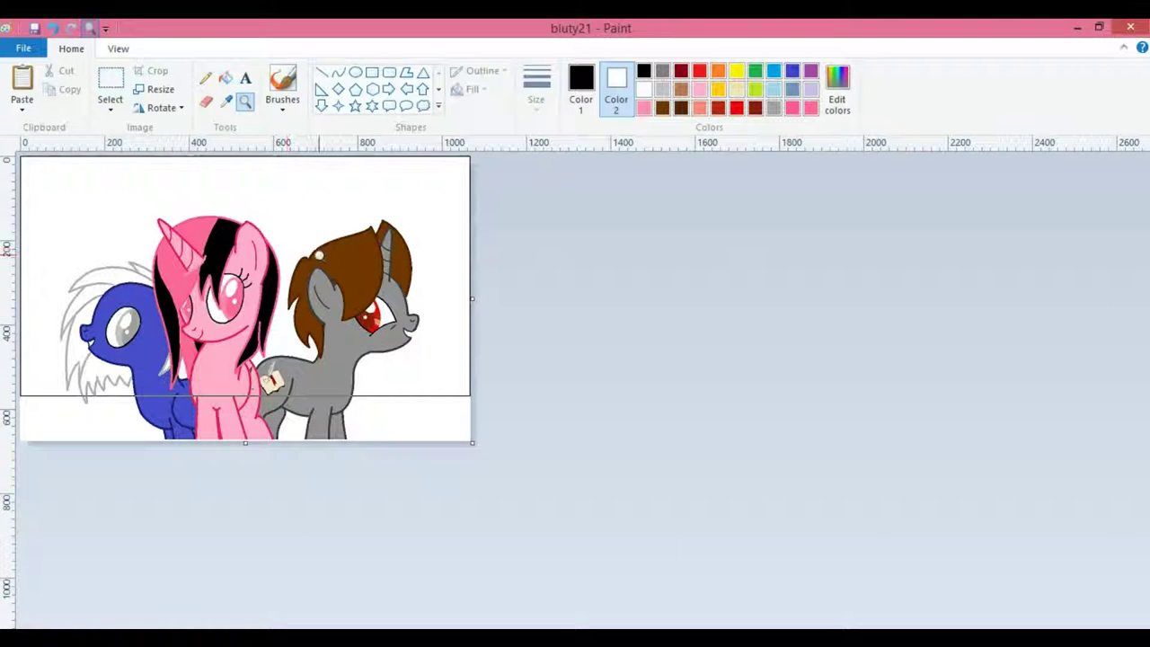